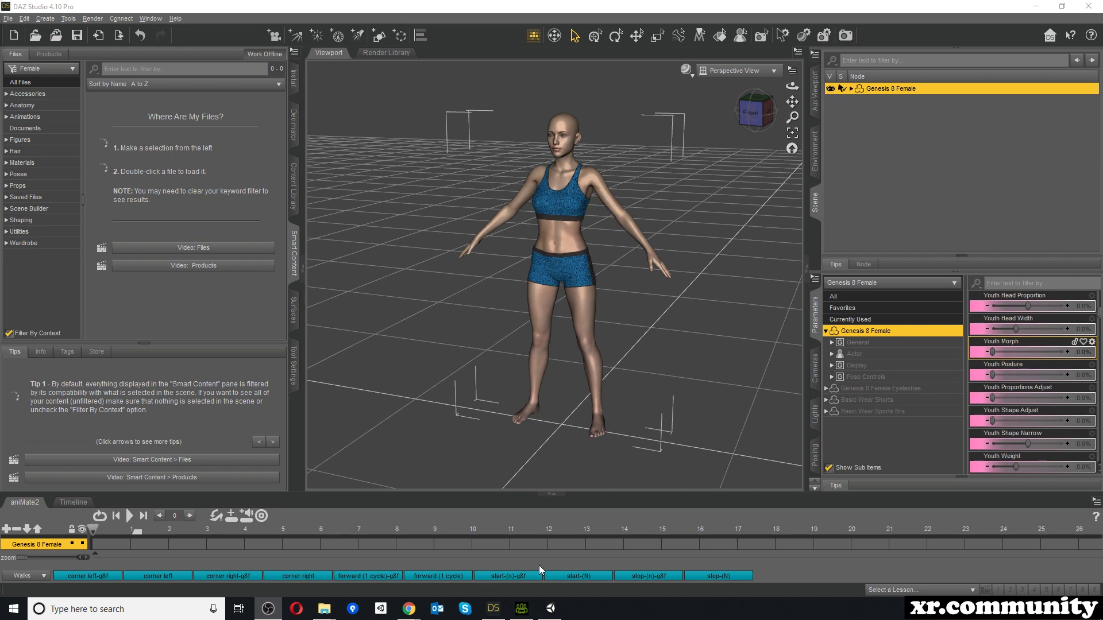
Show Unity's charactercomparison scene, with the adult figure between the two child exports
click(521, 608)
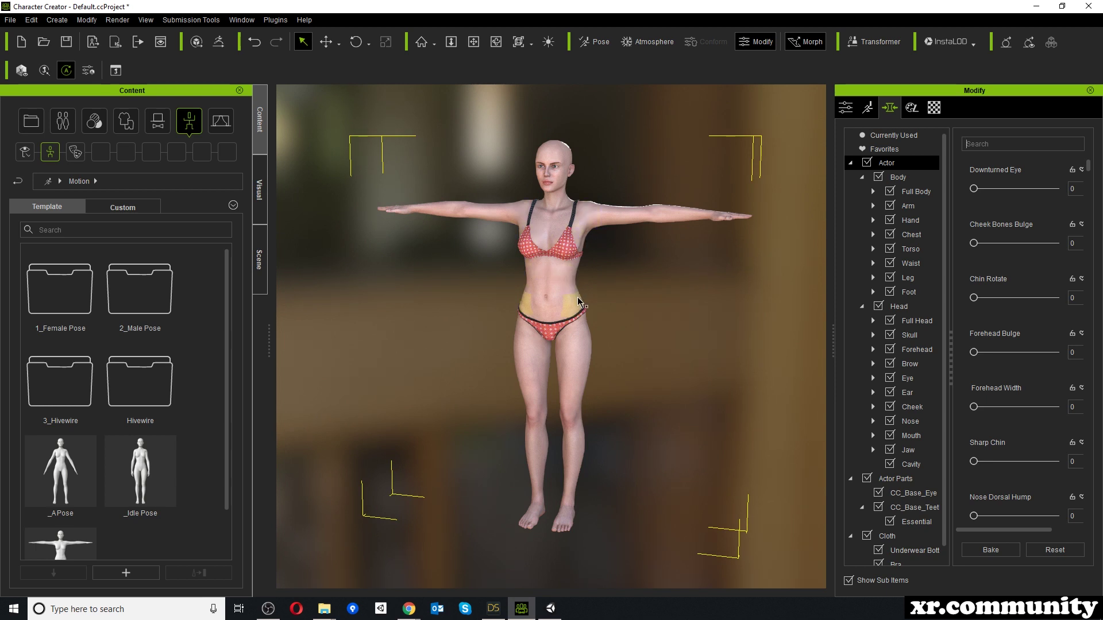
click(550, 608)
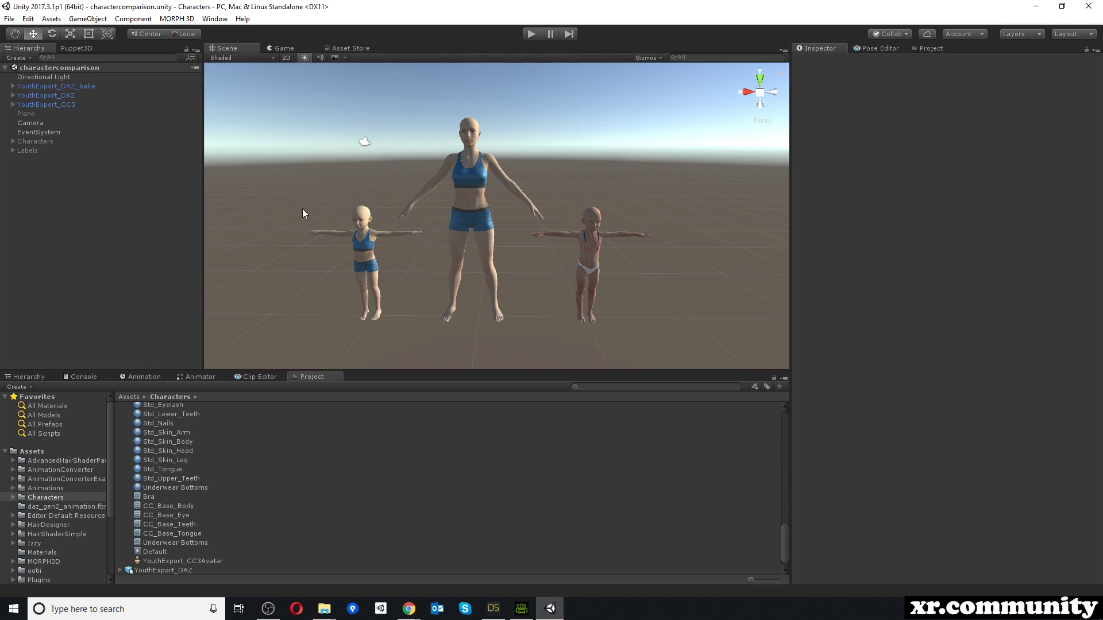
Select the Genesis 8 Female figure in the DAZ Studio viewport
click(493, 609)
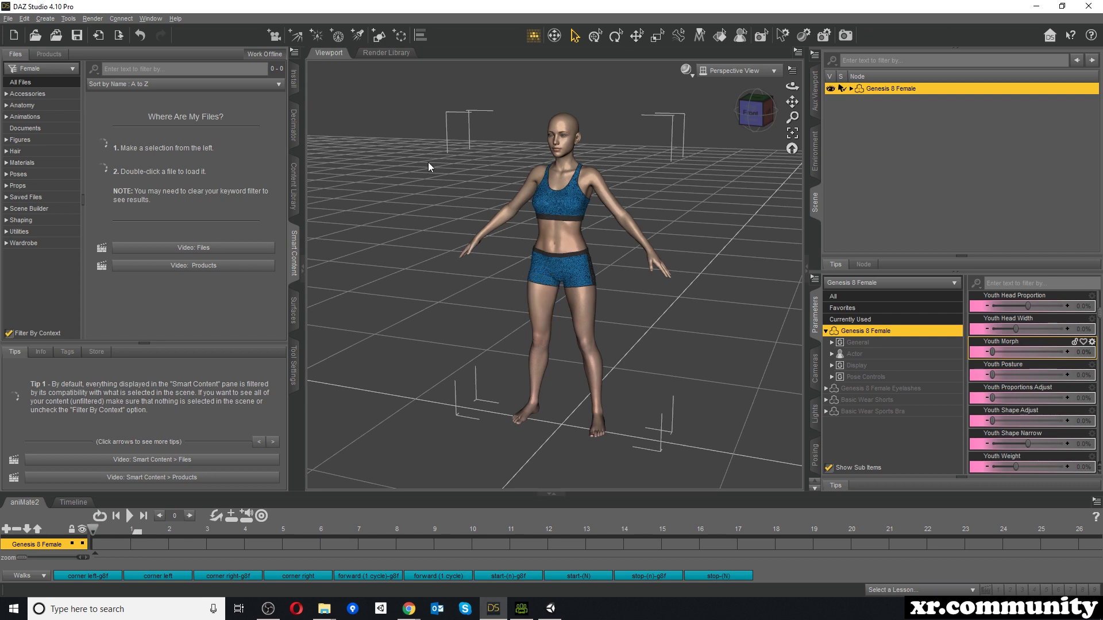
click(568, 78)
click(584, 188)
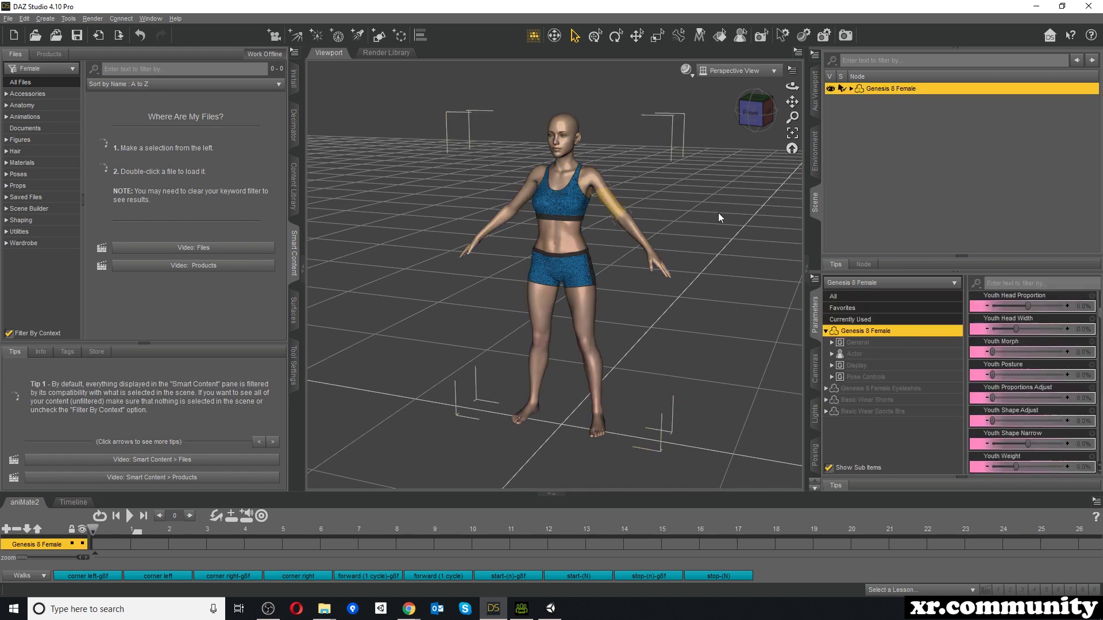
scroll(1063, 346, up, 5)
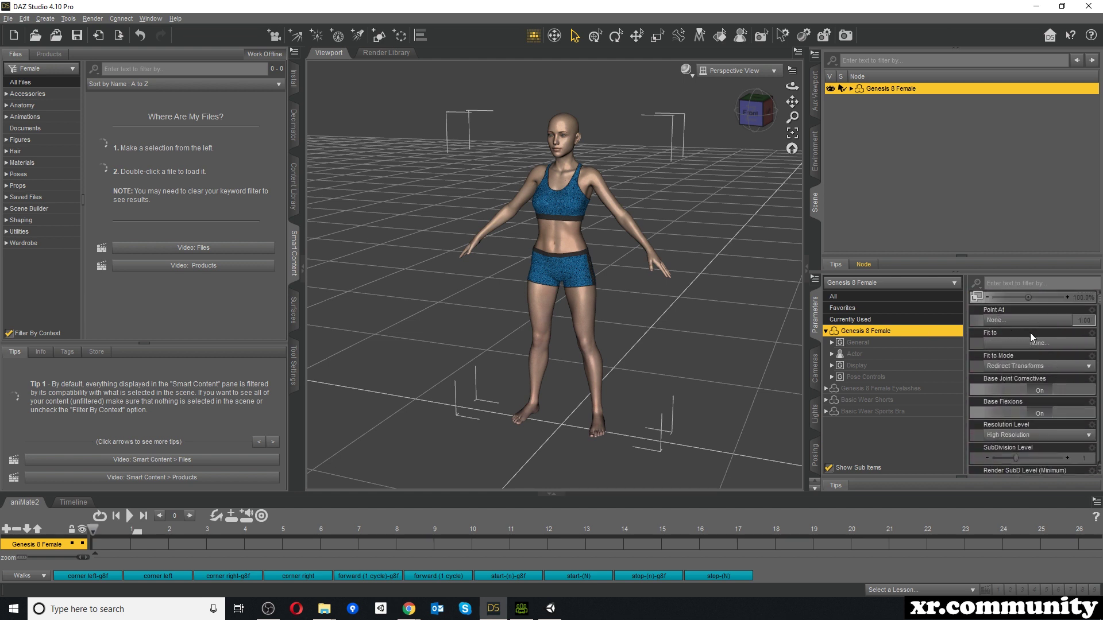
scroll(1030, 337, down, 10)
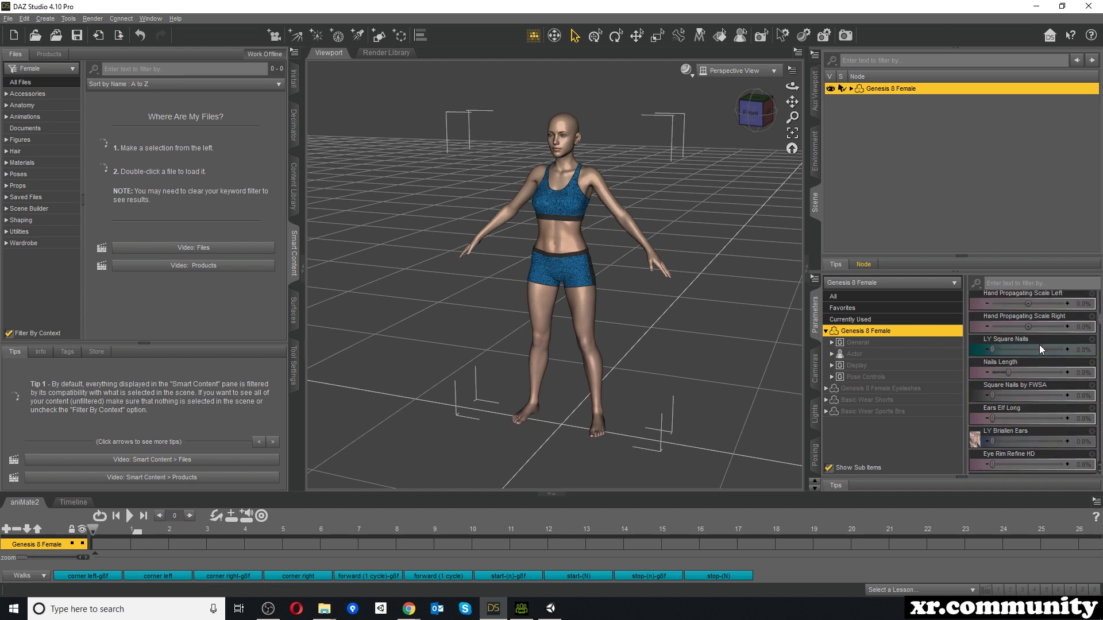
scroll(1039, 344, down, 10)
scroll(1031, 346, up, 20)
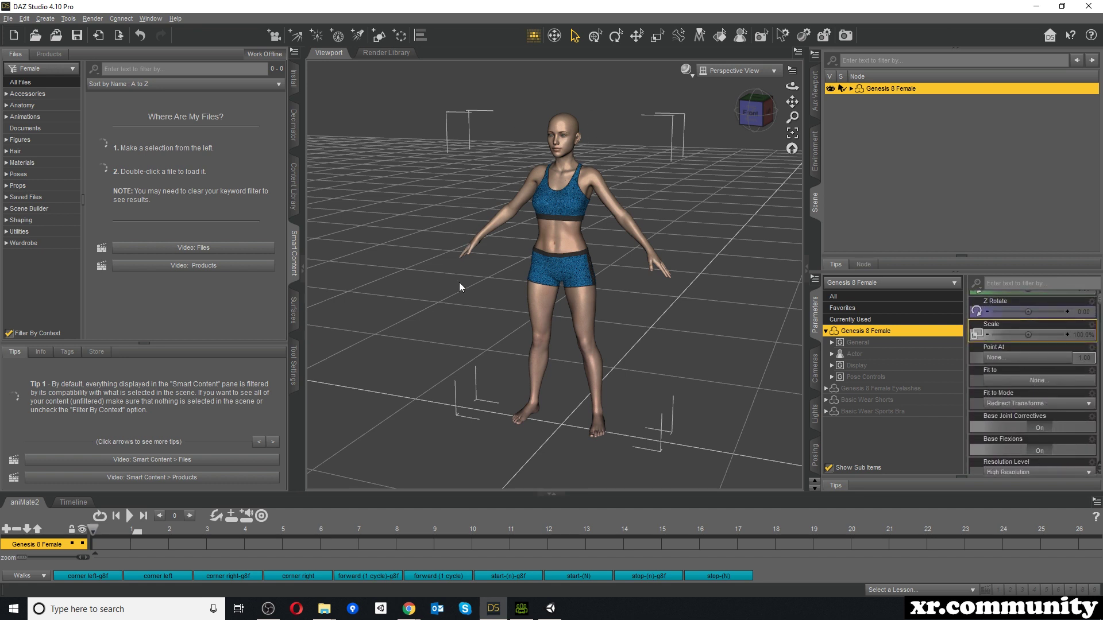
alt+drag(457, 260, 431, 380)
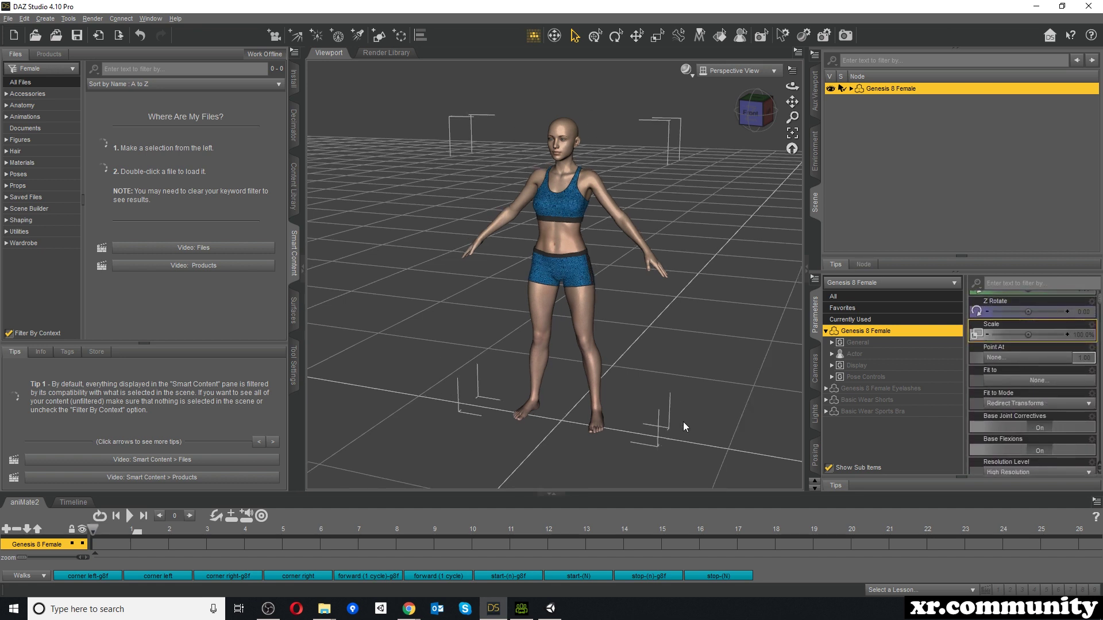
Raise Youth Morph to 100% in the Parameters pane to make her a child
scroll(1007, 384, down, 10)
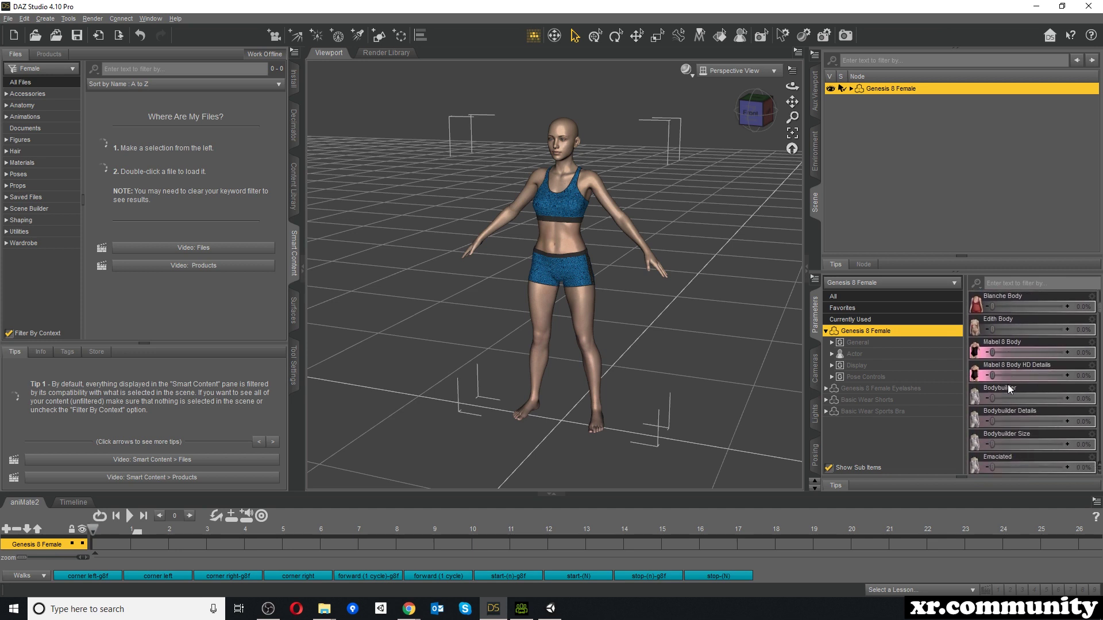
scroll(1008, 384, down, 15)
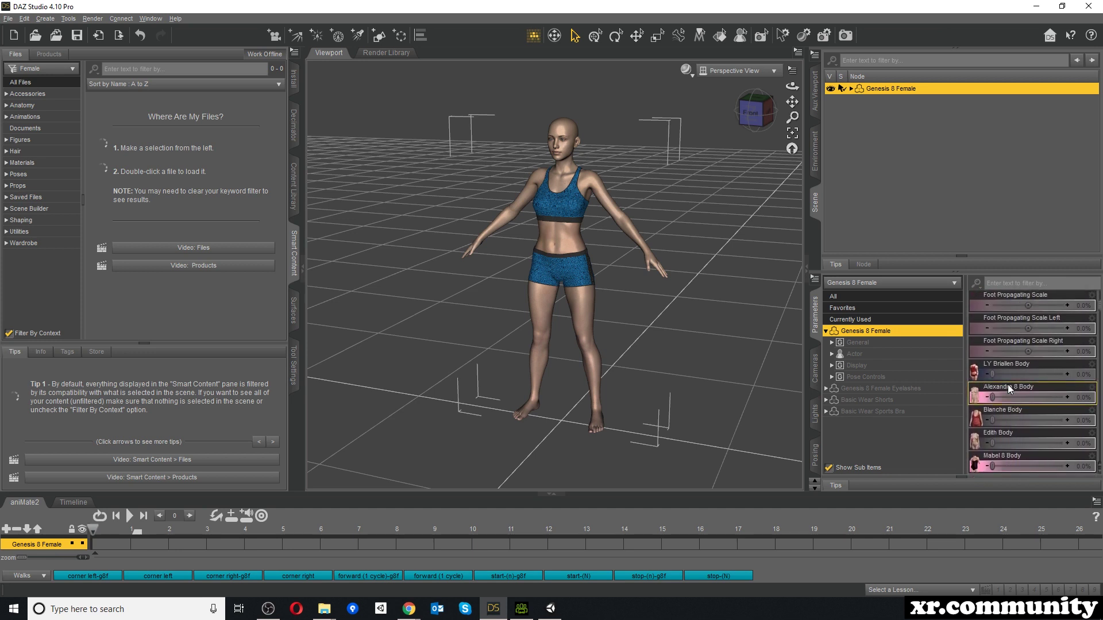
scroll(1007, 384, down, 15)
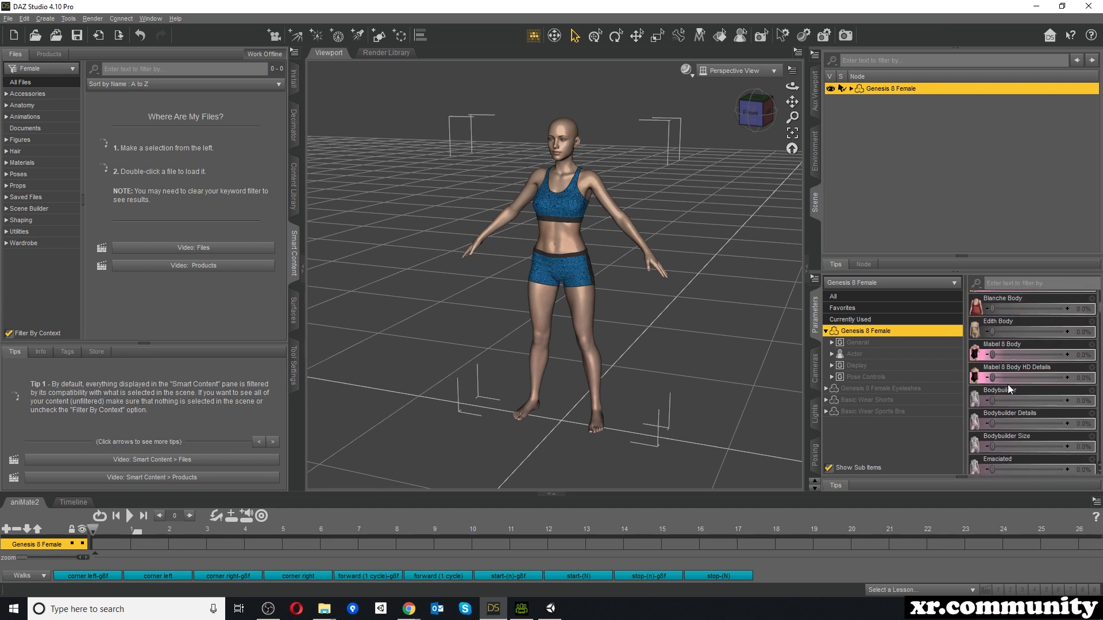
scroll(1008, 384, up, 5)
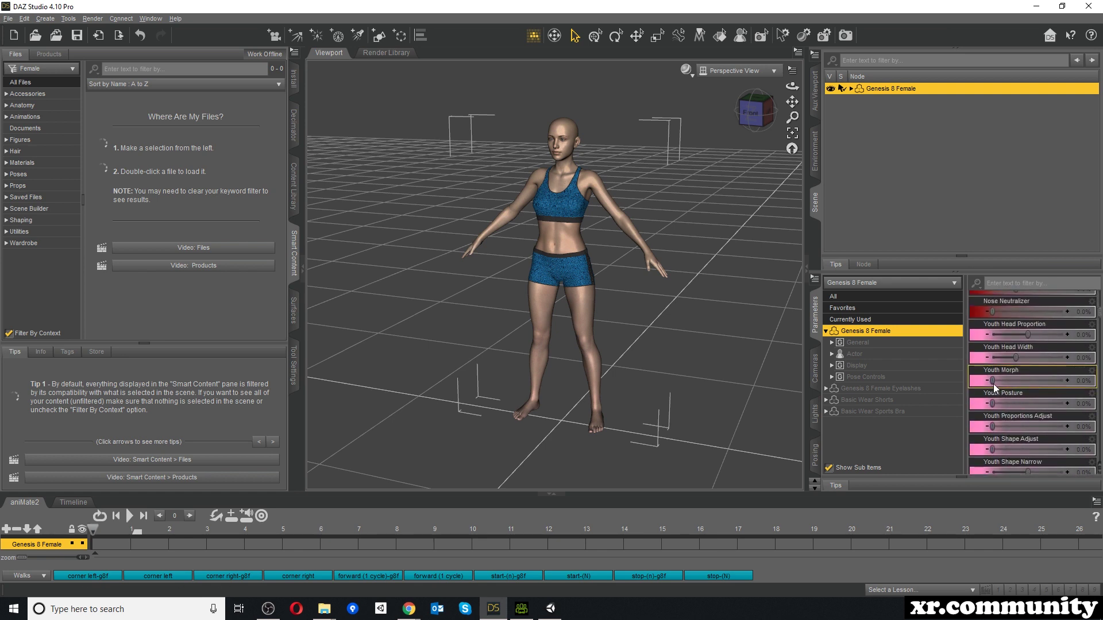
drag(993, 380, 1077, 381)
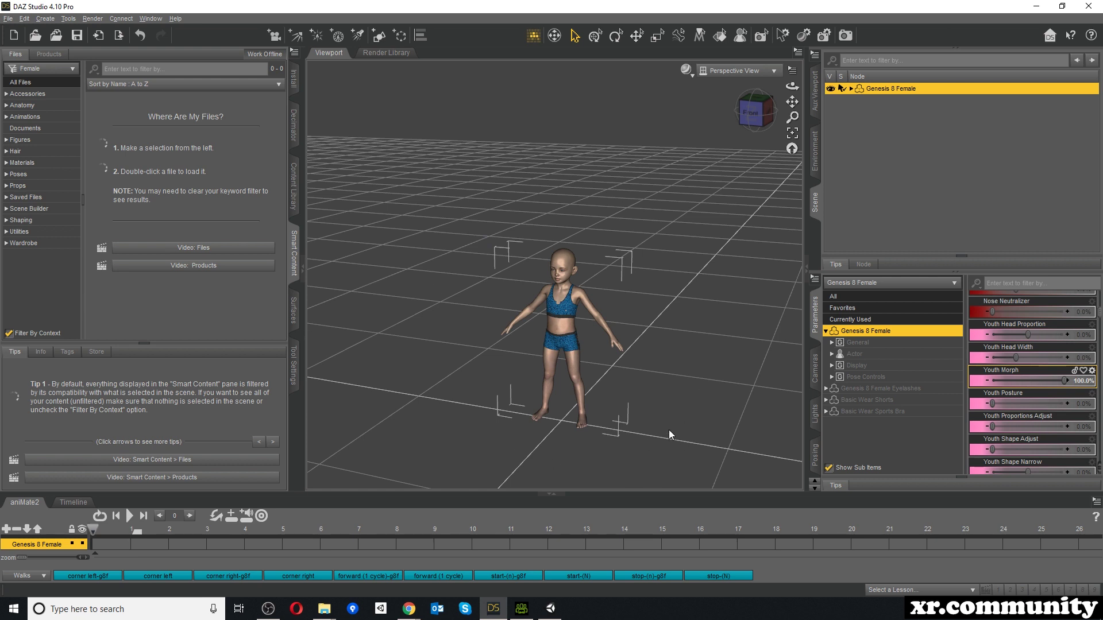
click(1092, 371)
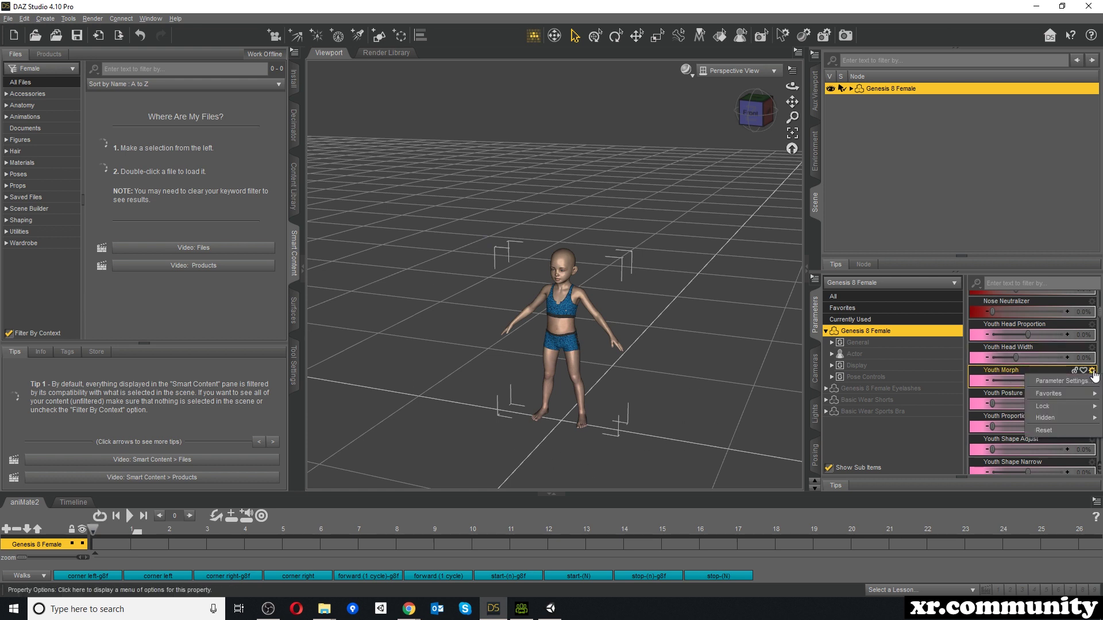
click(1055, 381)
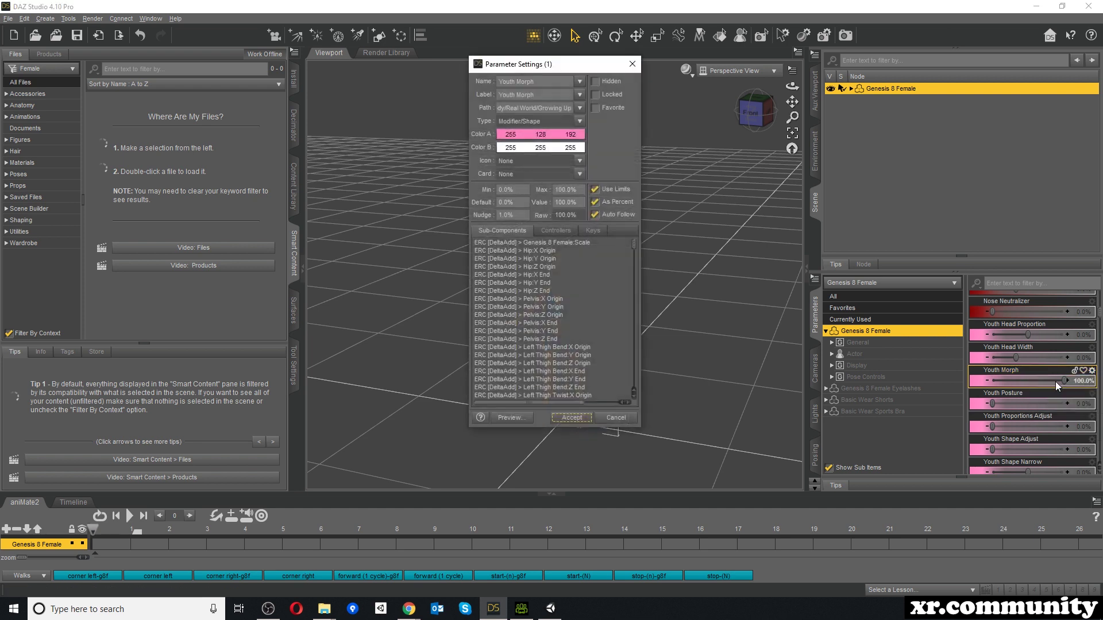
drag(540, 65, 469, 82)
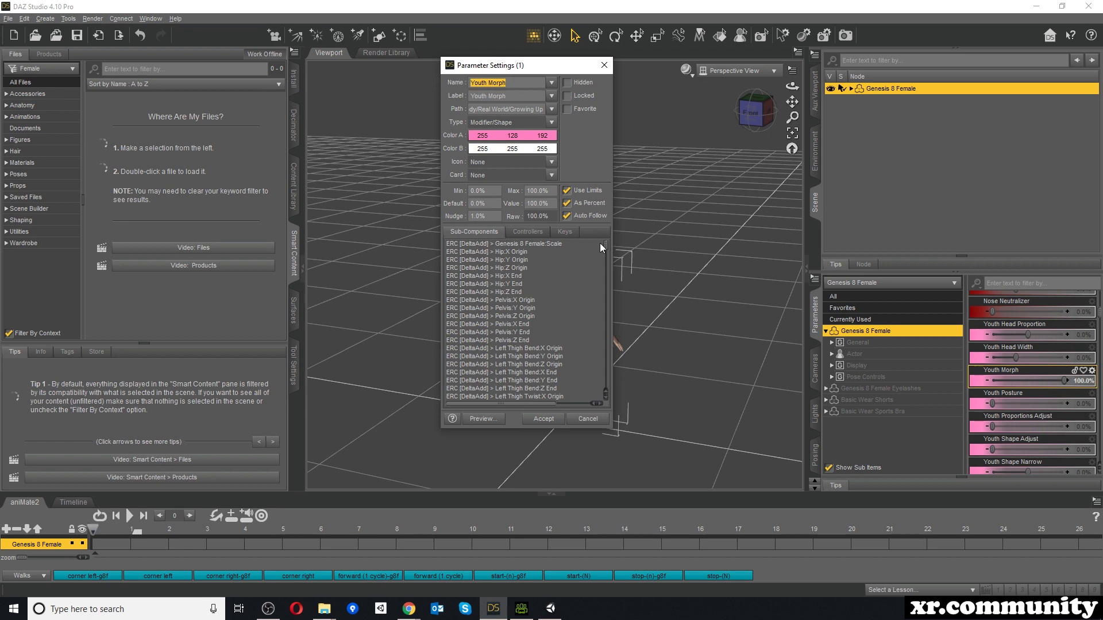
drag(601, 247, 580, 333)
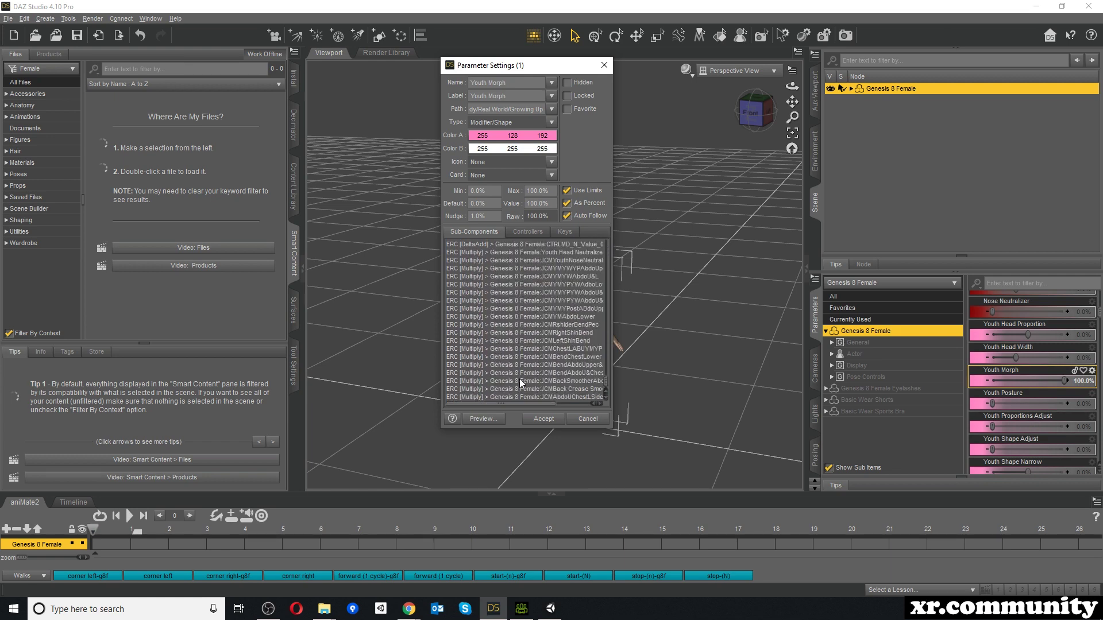
drag(608, 386, 612, 243)
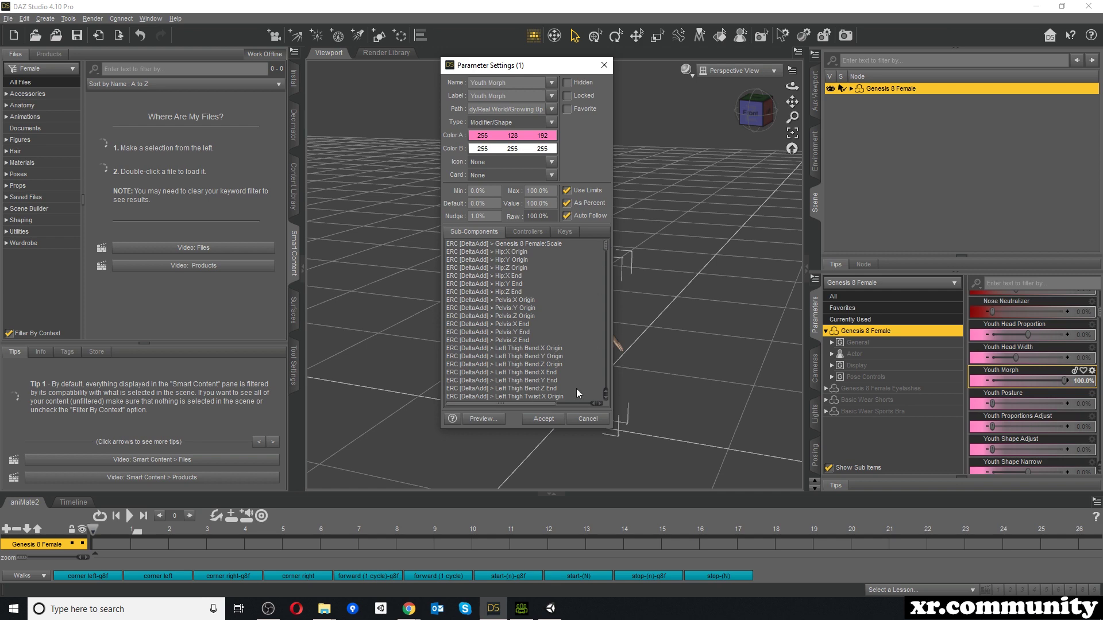
click(543, 419)
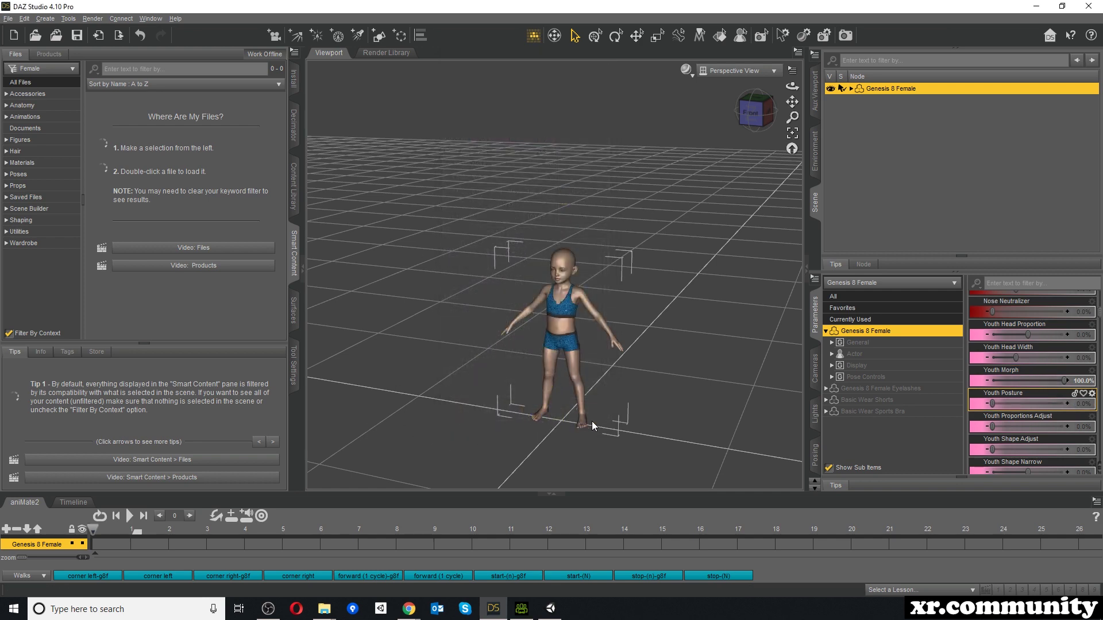
Apply the T-pose file from File Explorer to the child figure
key(super+e)
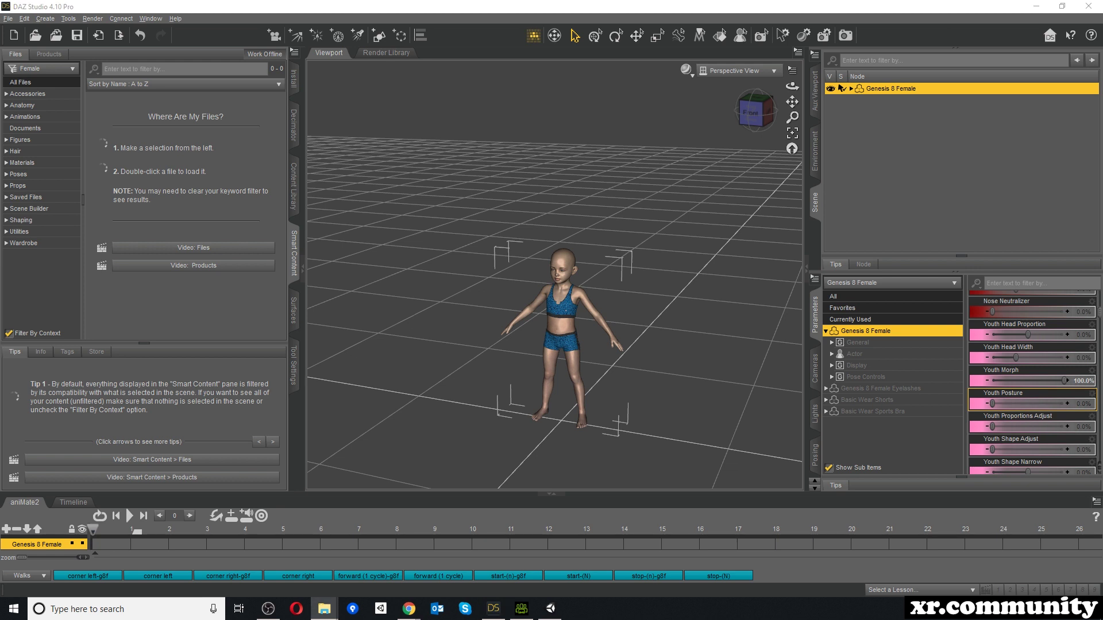
click(569, 305)
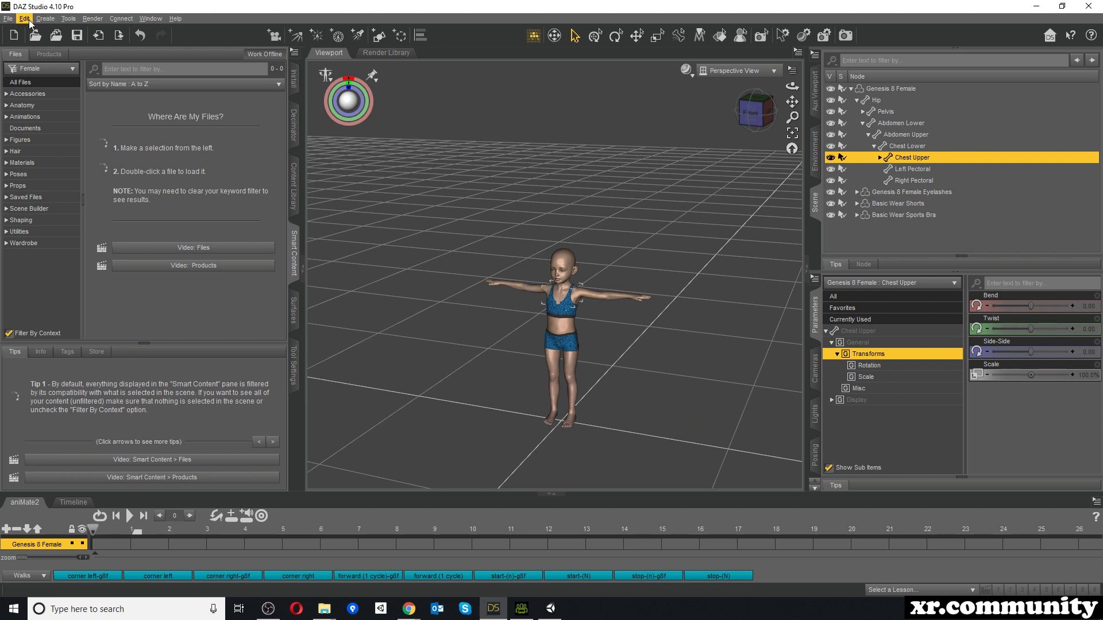
Export the scene to DAZ2CC3Test9_MorphExport.fbx, overwriting the existing file
click(7, 19)
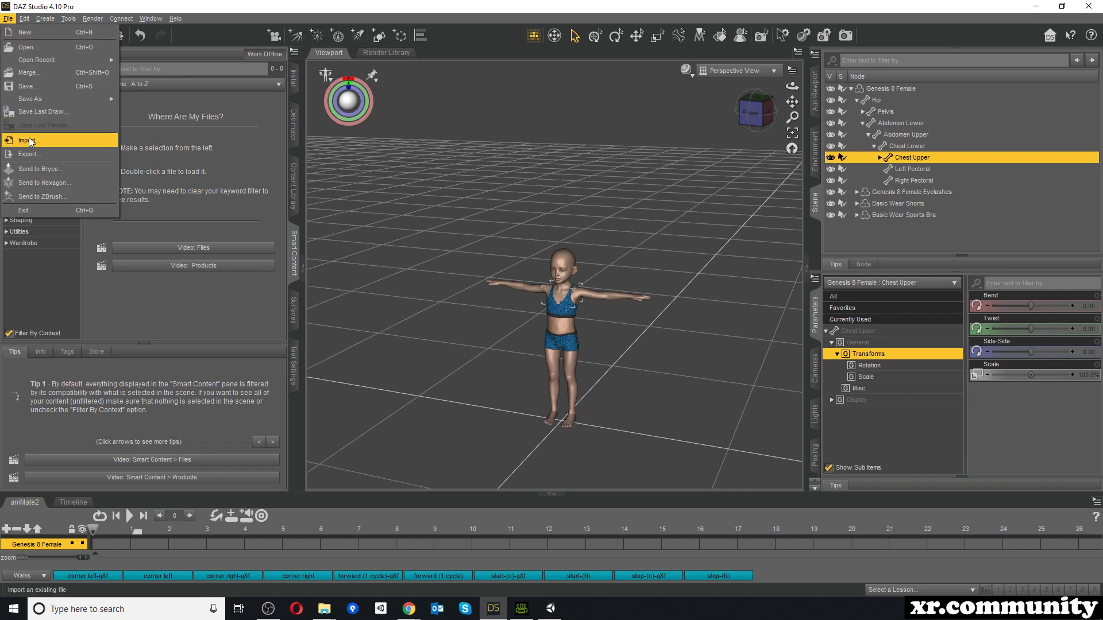
click(28, 155)
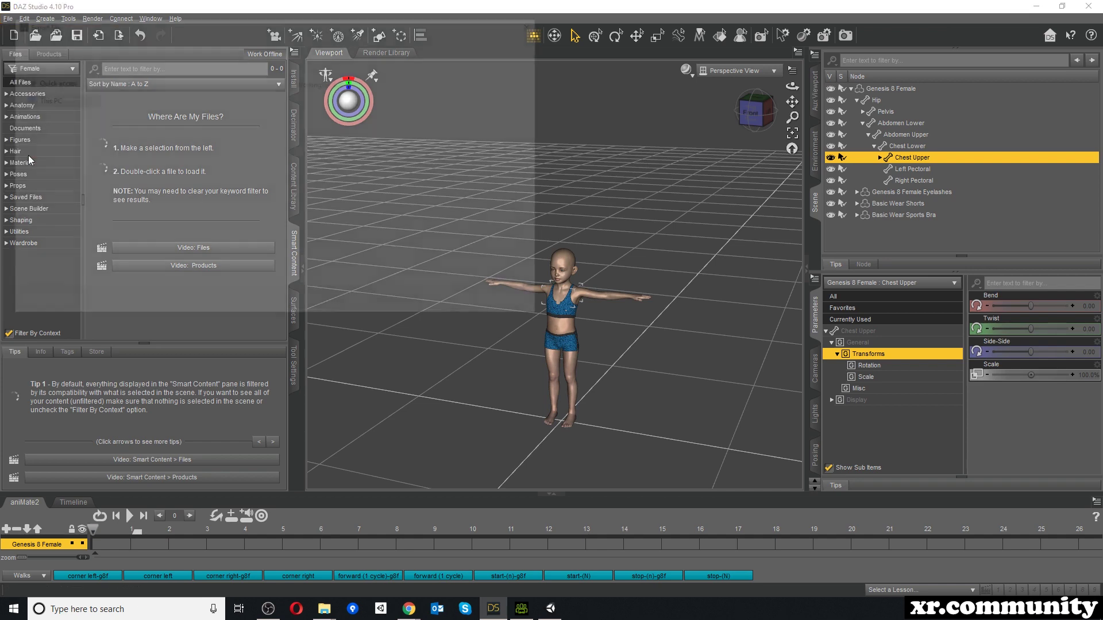
scroll(360, 159, down, 10)
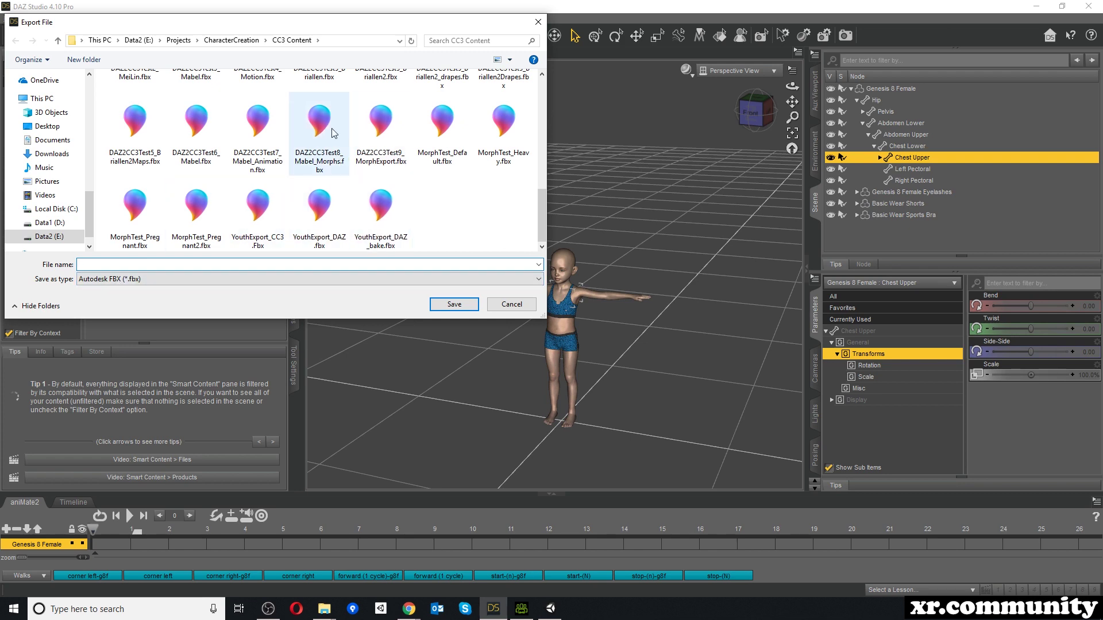
click(381, 128)
click(440, 299)
click(531, 315)
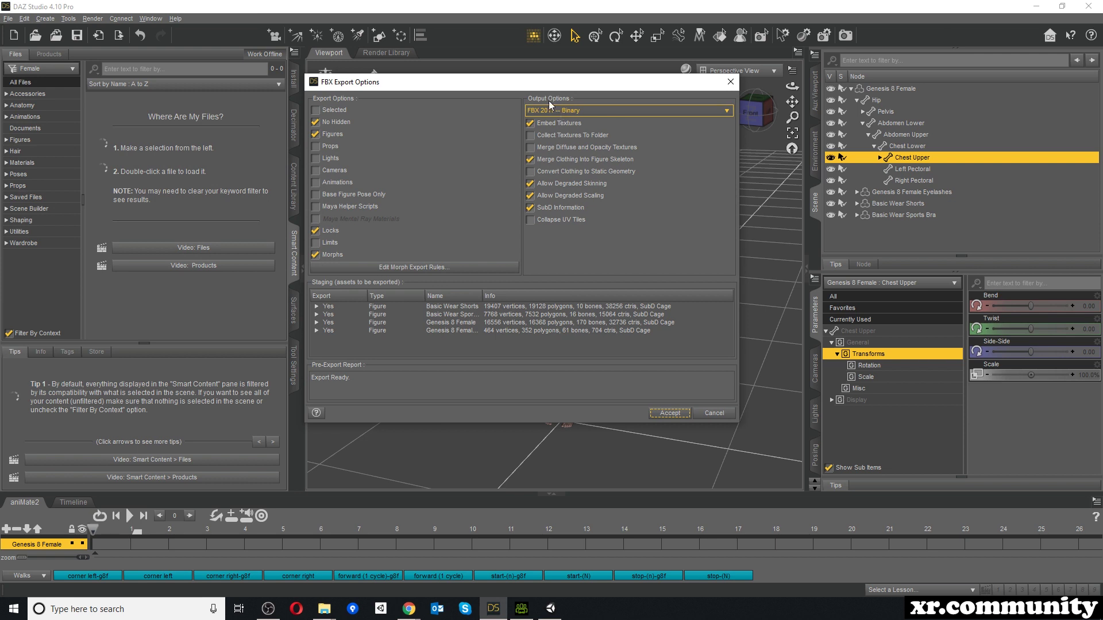
Keep FBX 2011 Binary as the format with morph export turned on
drag(545, 88, 539, 88)
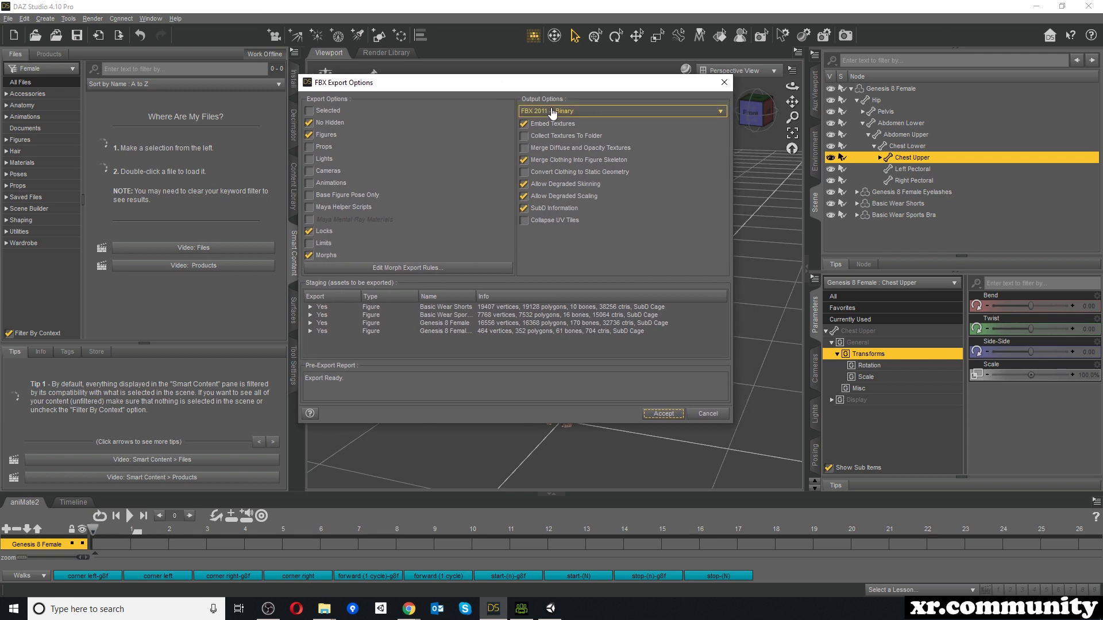
click(552, 112)
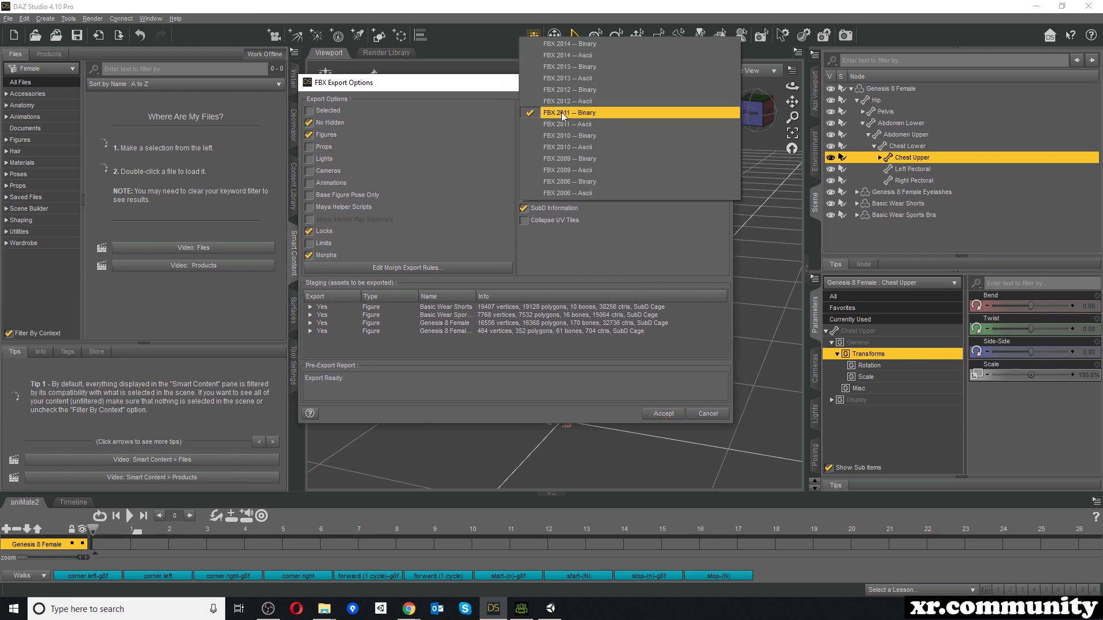
click(561, 113)
click(309, 255)
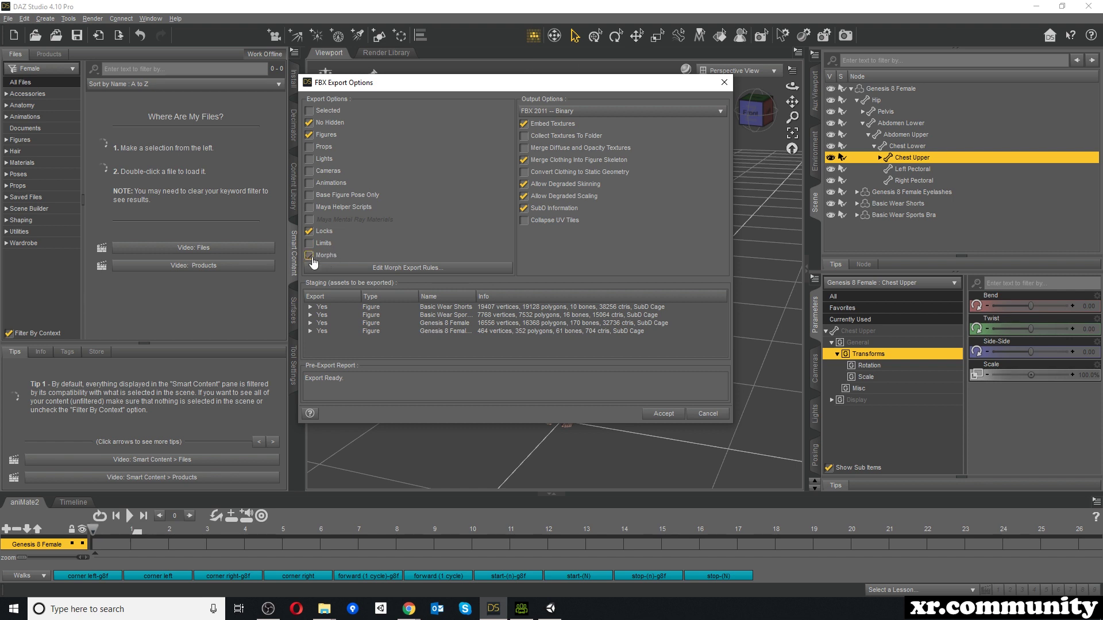
click(310, 257)
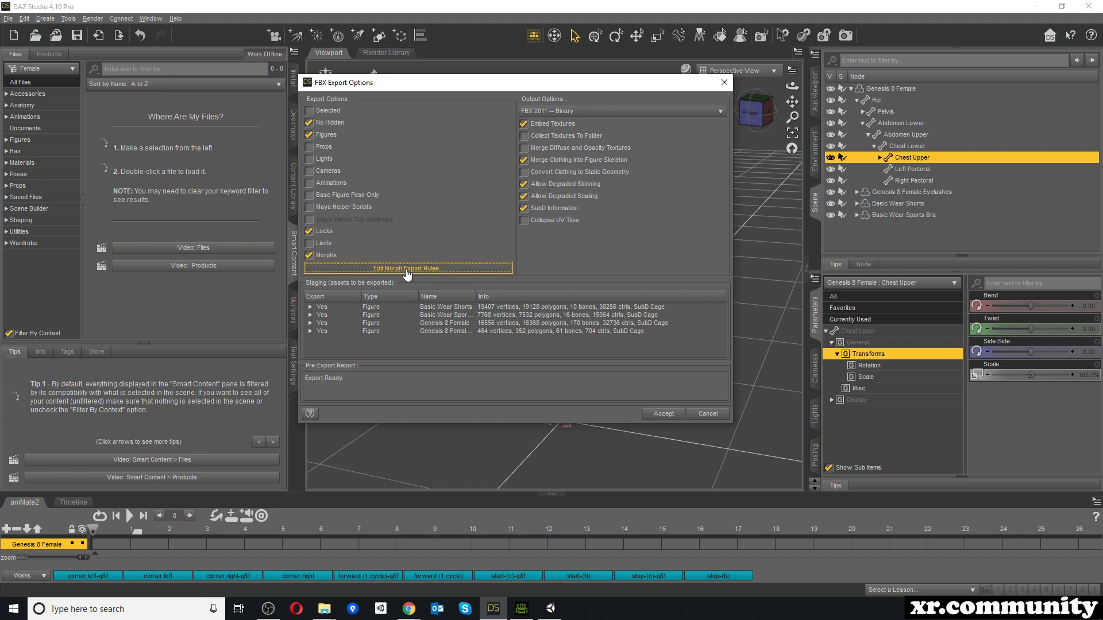
Replace the old morph rule with a 'Youth Morph' rule set to Export, then run the export
click(407, 269)
click(533, 172)
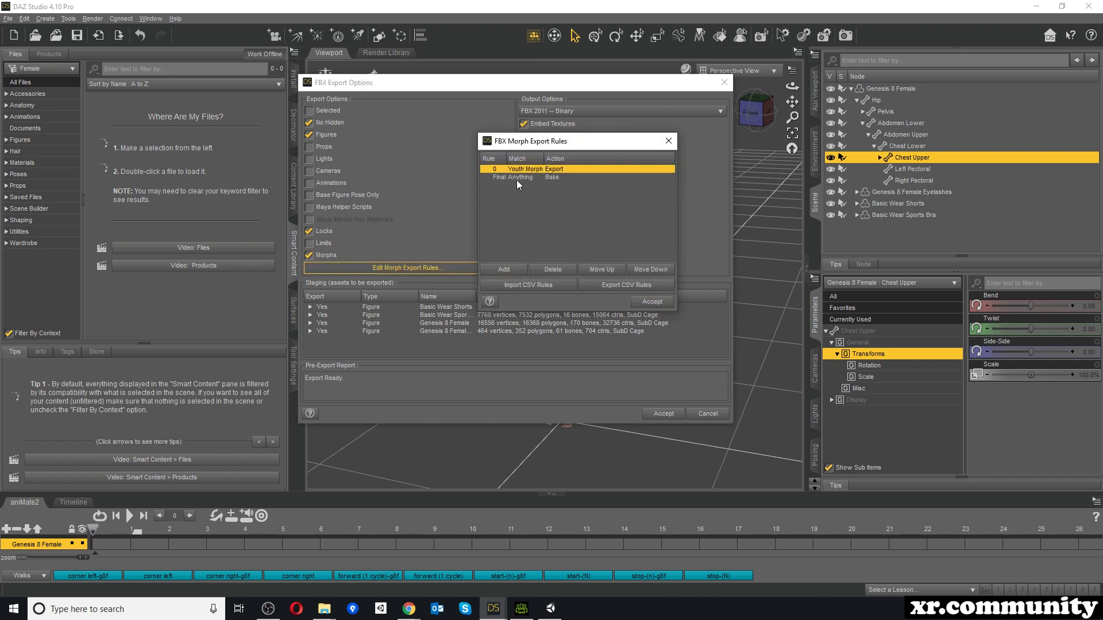
click(530, 270)
click(503, 269)
double_click(520, 169)
text(Youth Morph)
key(Return)
double_click(574, 170)
click(651, 301)
click(663, 414)
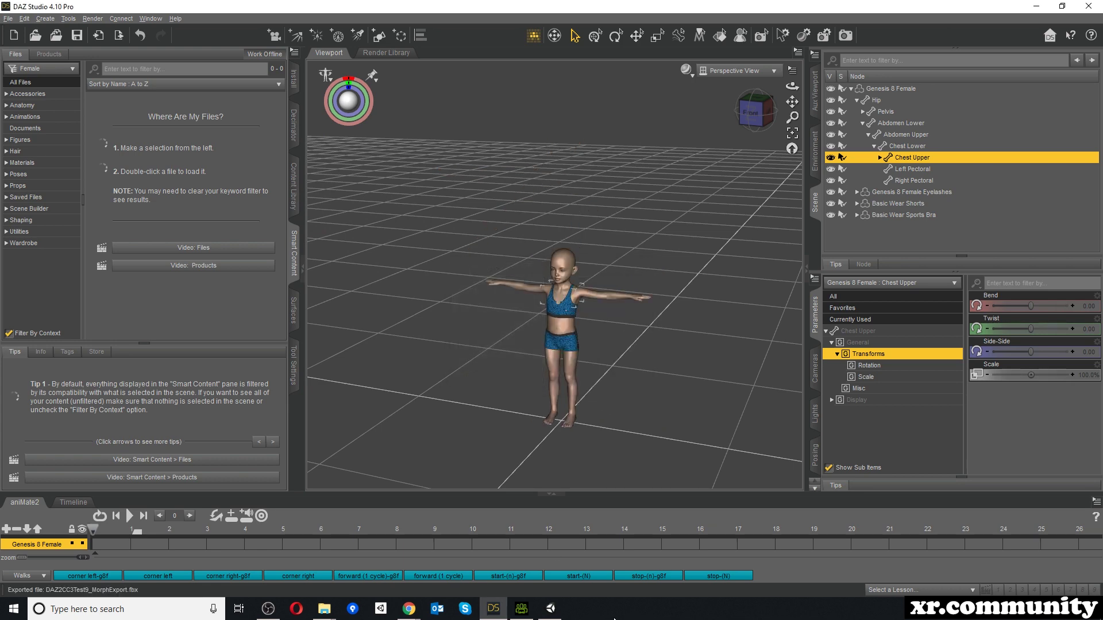
Open DAZ2CC3Test9_MorphExport.fbx in Character Creator's Transformer import
click(522, 608)
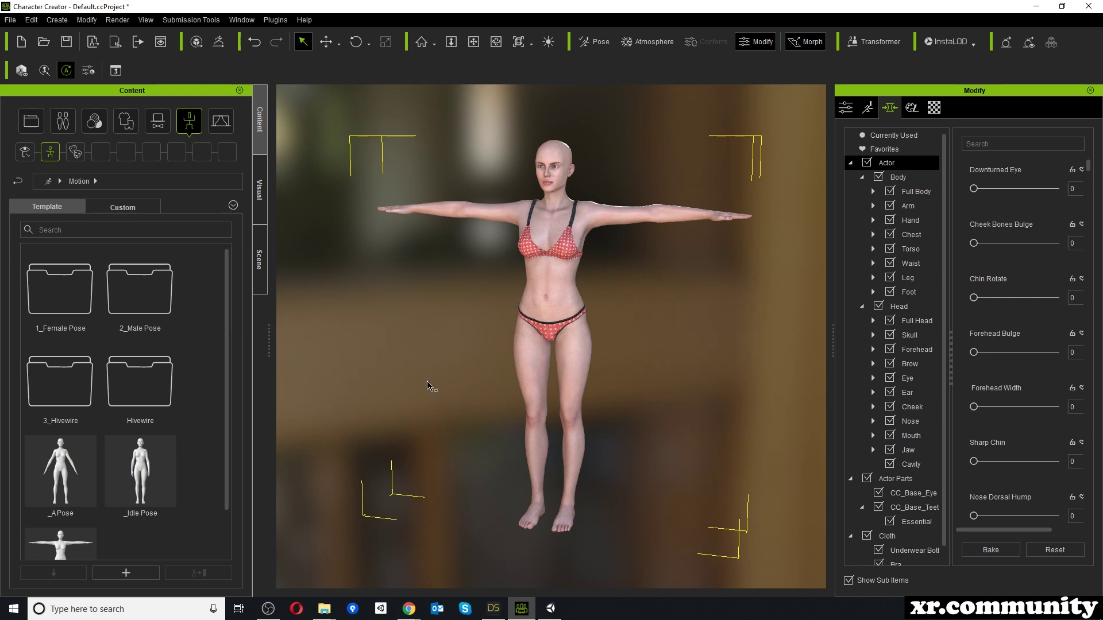
click(871, 41)
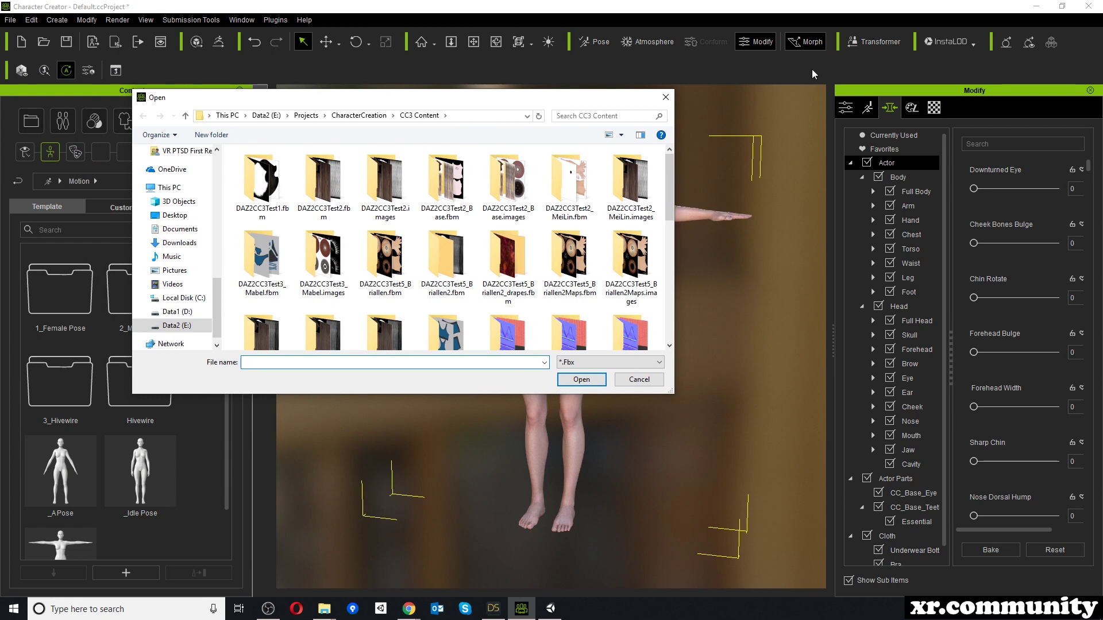
scroll(508, 247, down, 5)
click(511, 227)
click(582, 379)
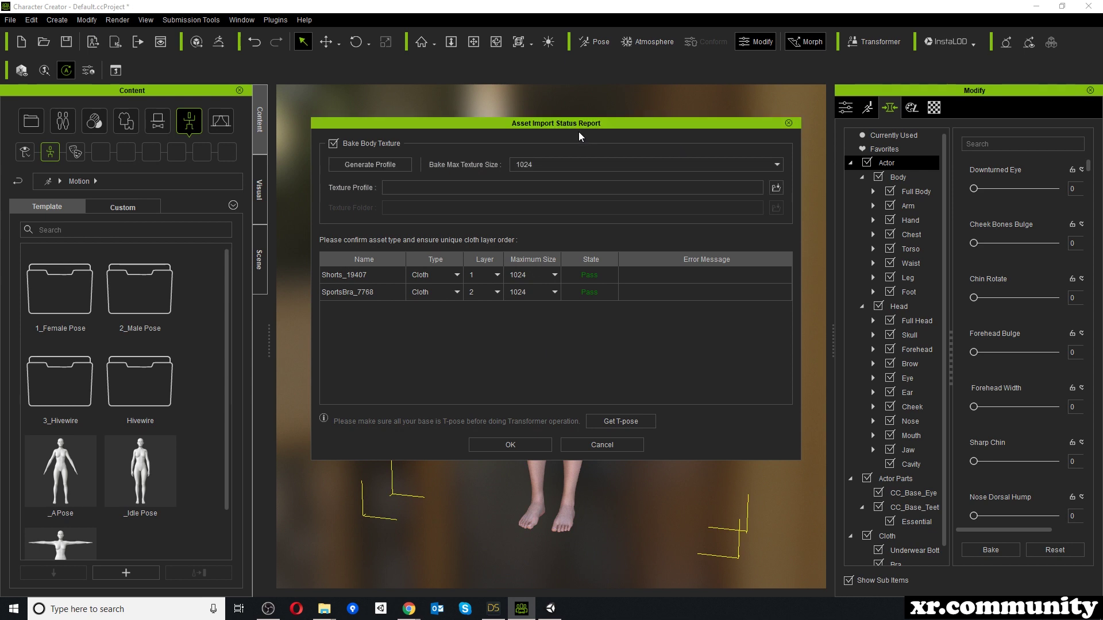
Import with 2048 bake size, the G8Female texture profile and the DAZ2CC3Test9_MorphExport.fbm texture folder
click(620, 166)
click(589, 184)
click(776, 188)
click(321, 217)
click(571, 379)
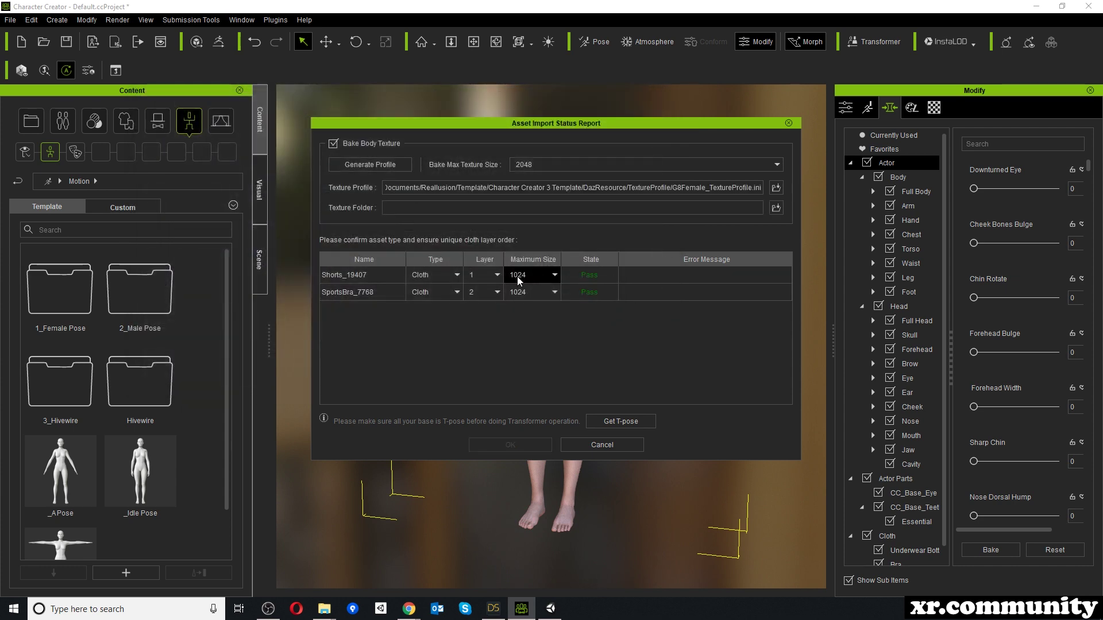
click(776, 208)
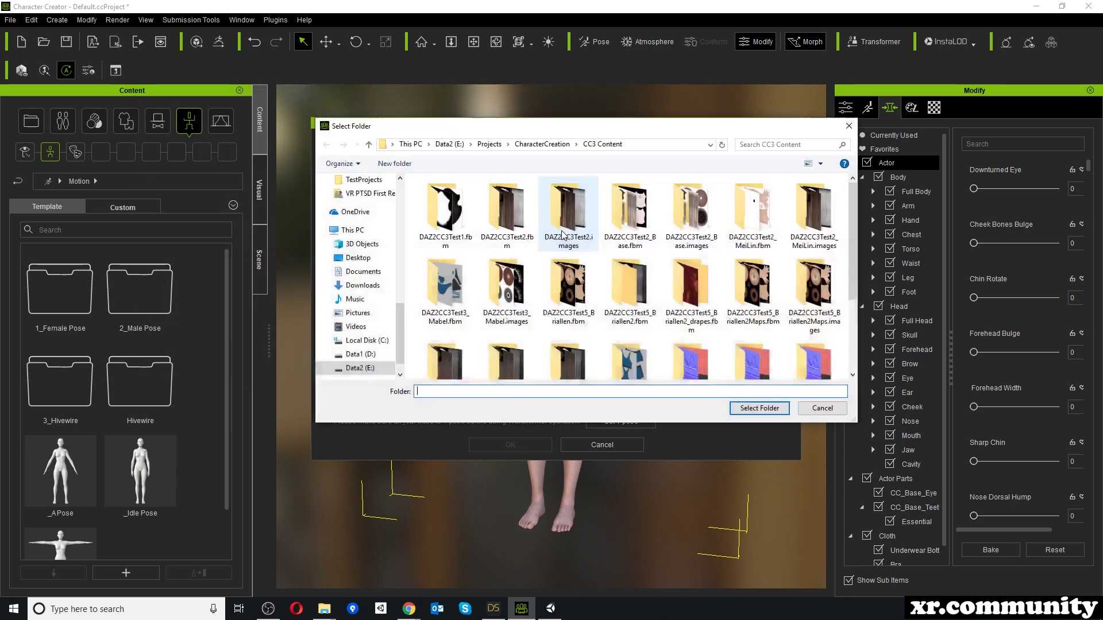
double_click(630, 259)
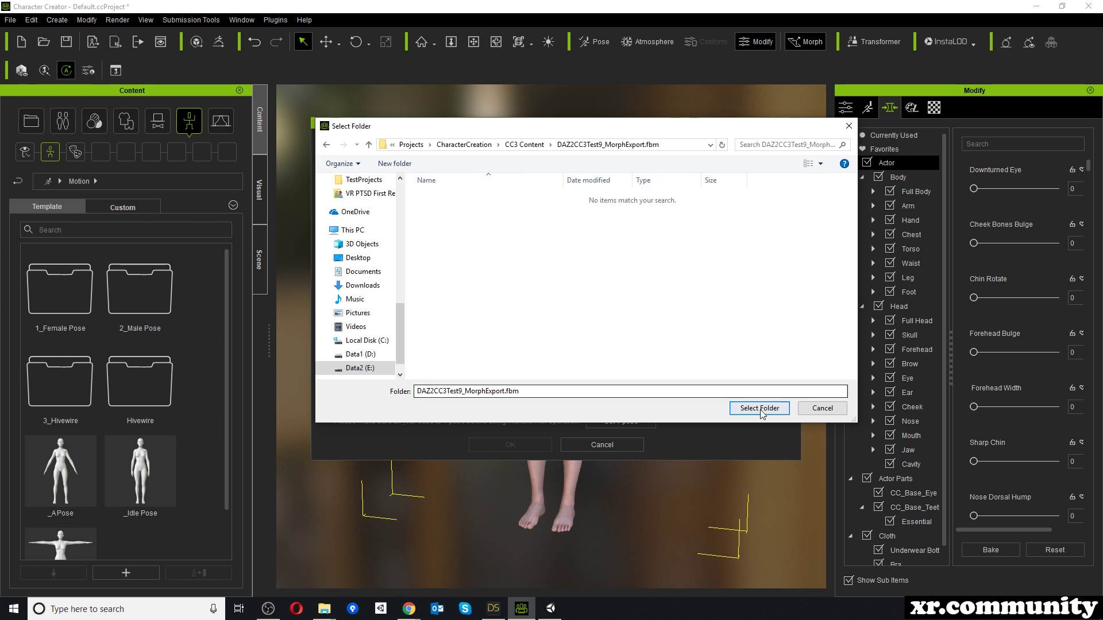
click(760, 408)
click(543, 445)
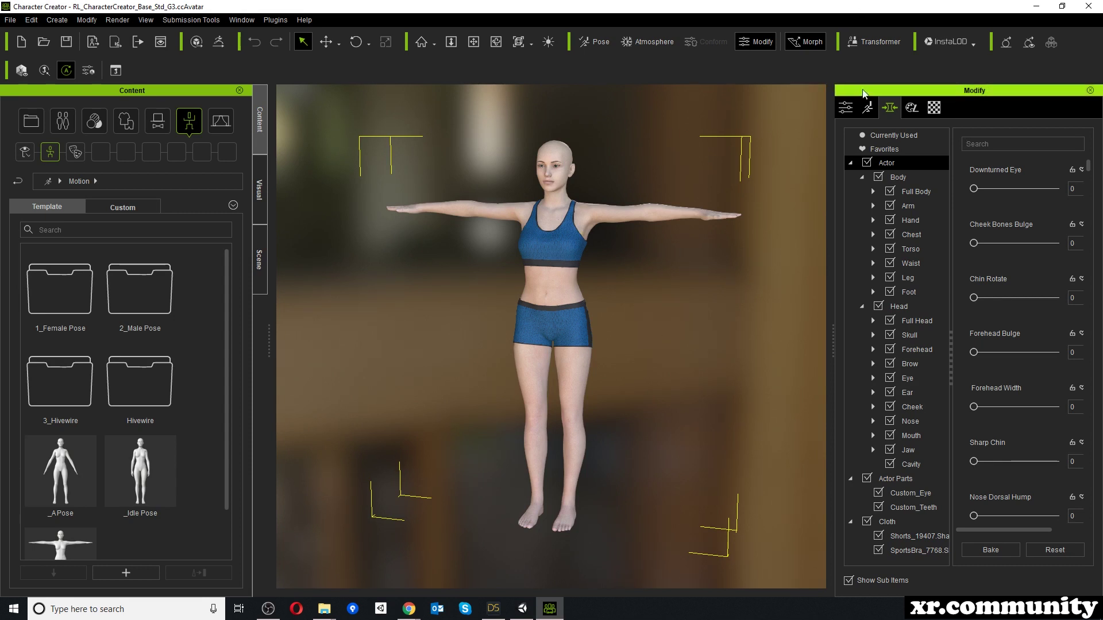
Search the Morph tab's slider list for 'You'
click(846, 108)
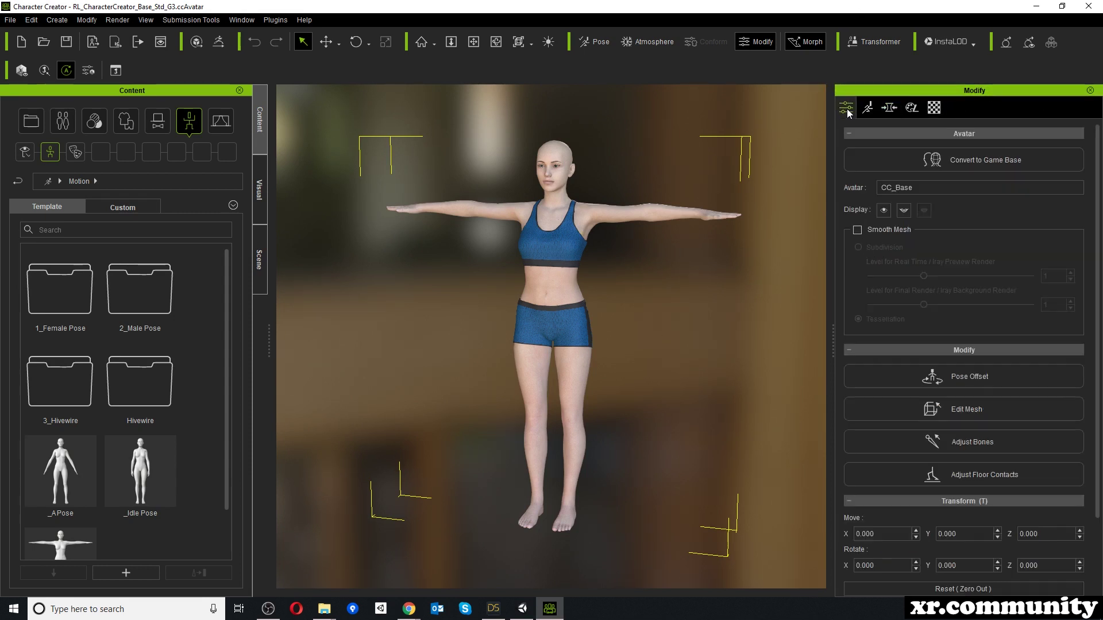
click(890, 109)
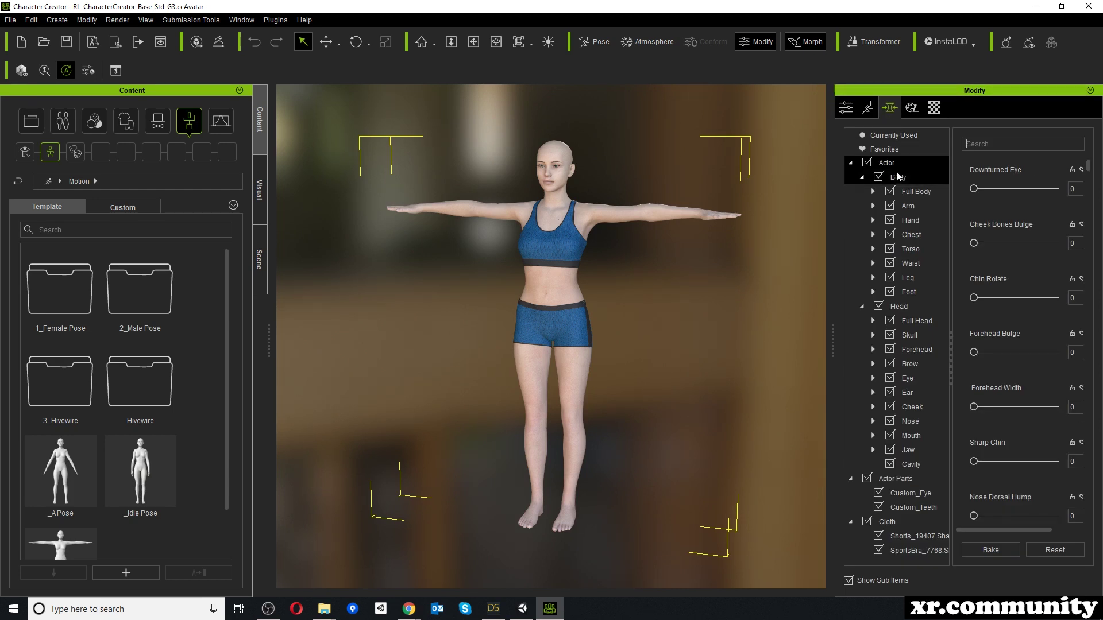
click(999, 144)
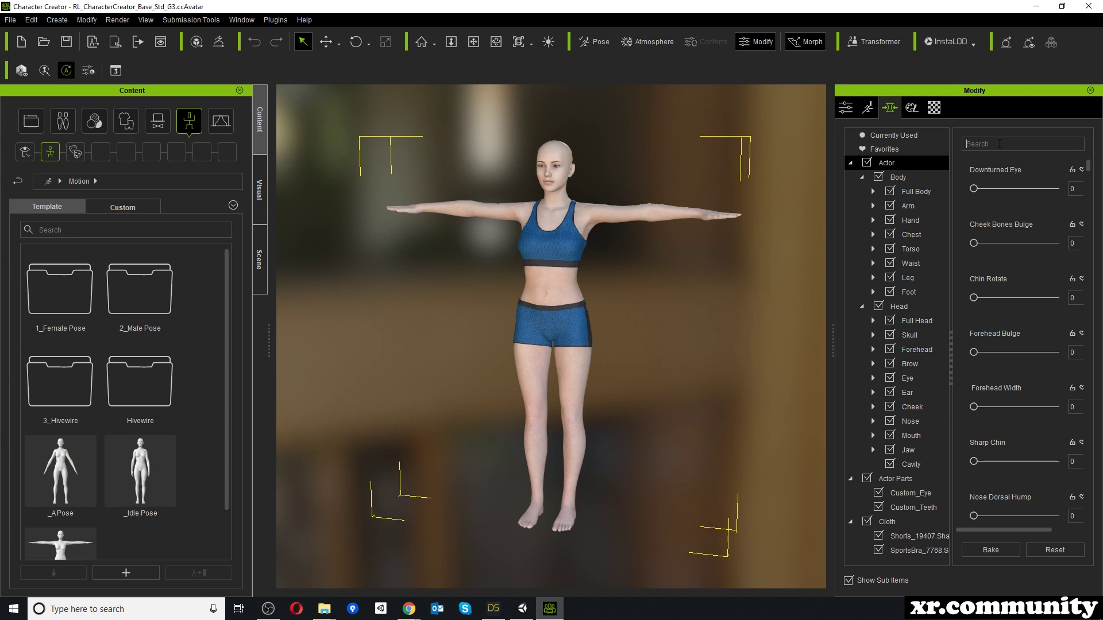
text(You)
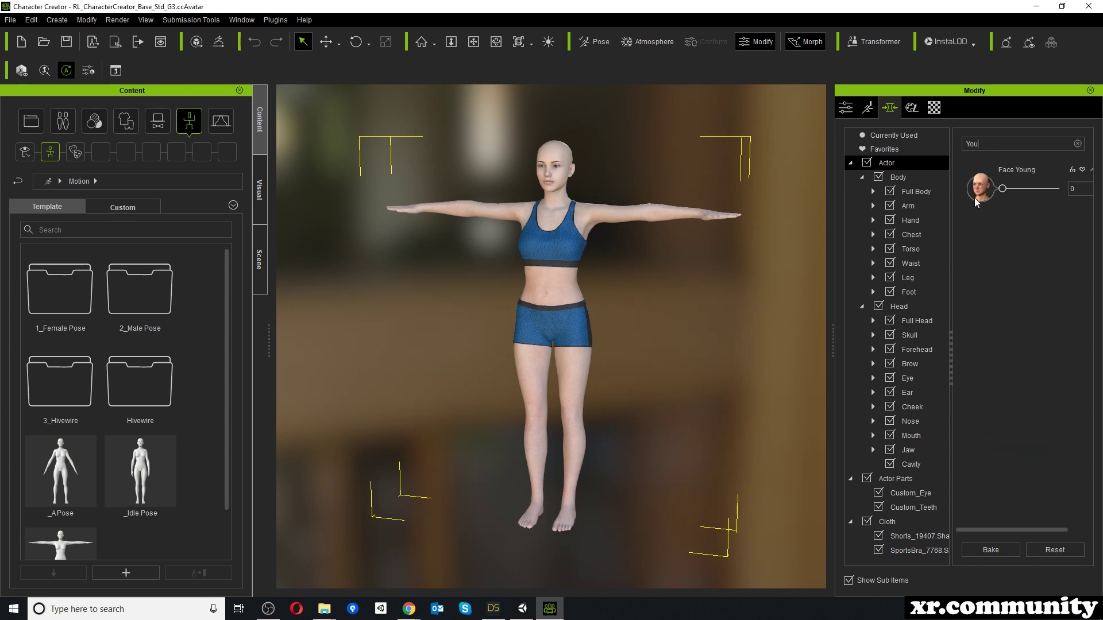
Find the clothing's Youth Morph sliders, test the shorts' slider, then clear the search
click(898, 306)
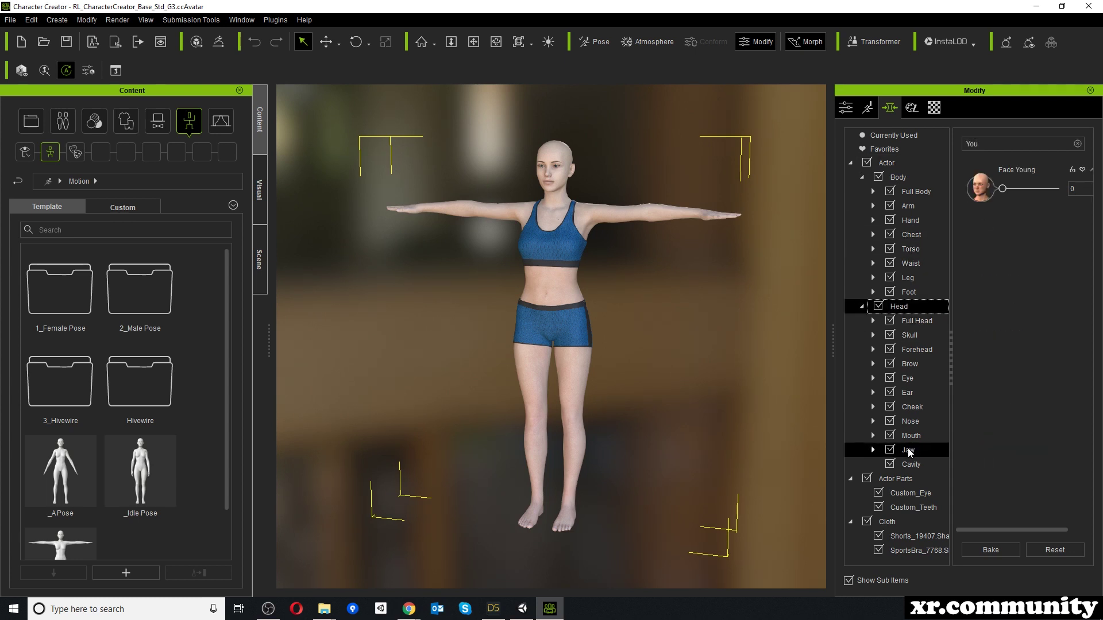
click(897, 479)
click(896, 492)
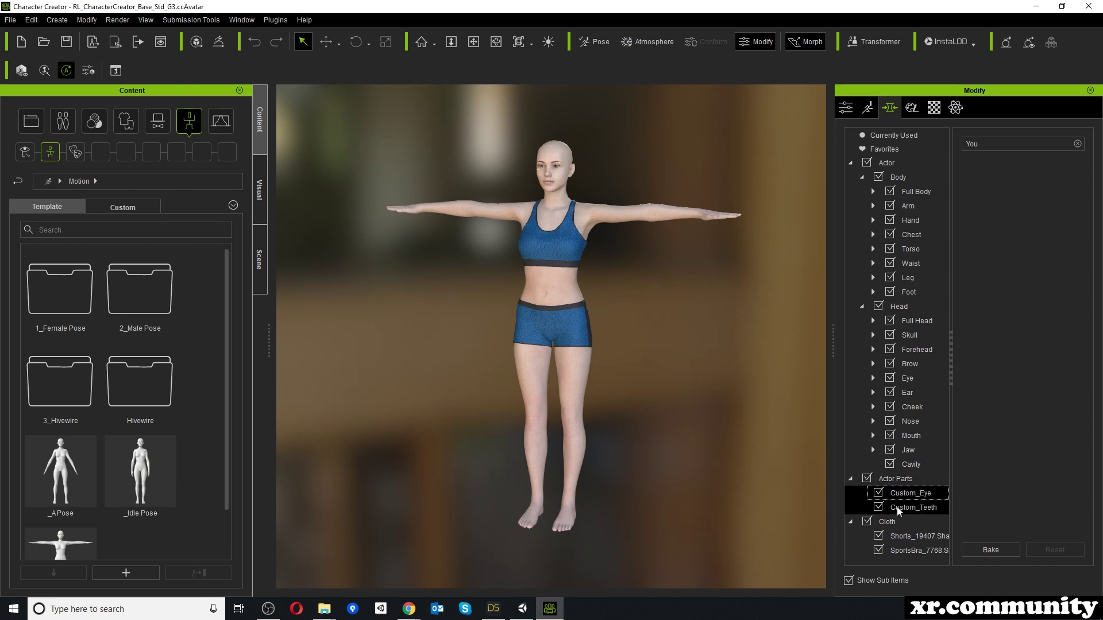
click(896, 521)
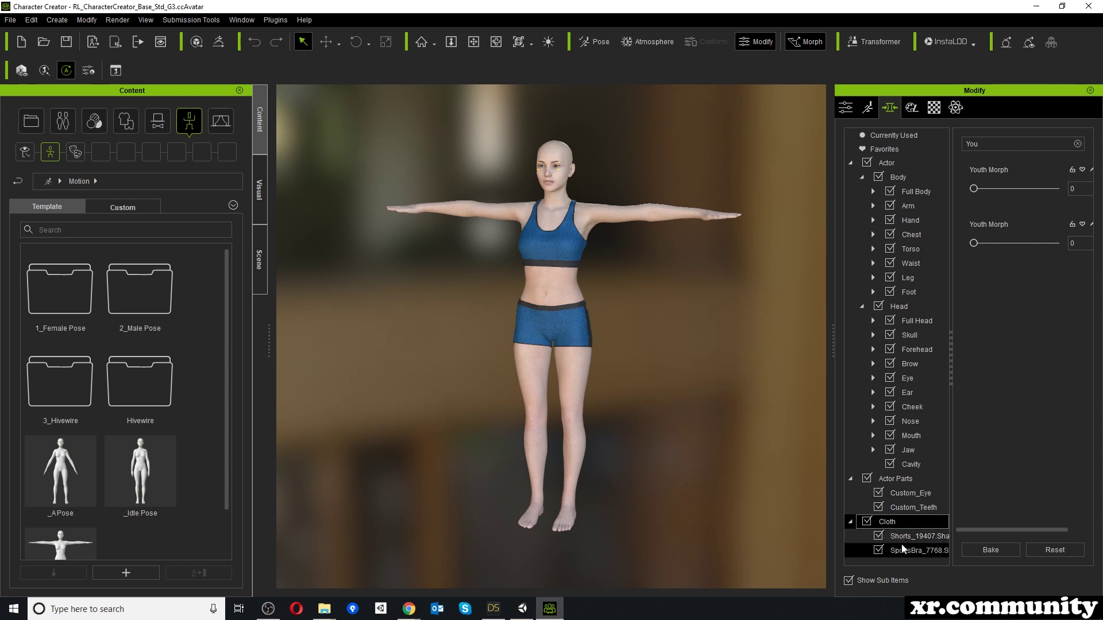
drag(973, 188, 973, 188)
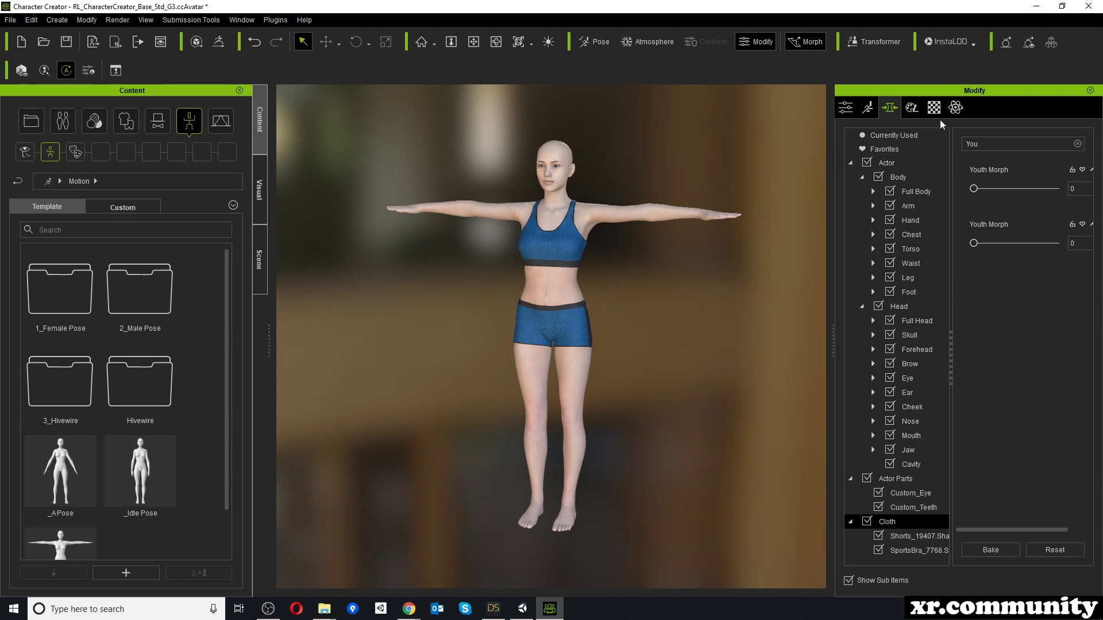
click(1077, 144)
Re-export the figure over DAZ2CC3Test9_MorphExport.fbx, confirming the overwrite
click(493, 608)
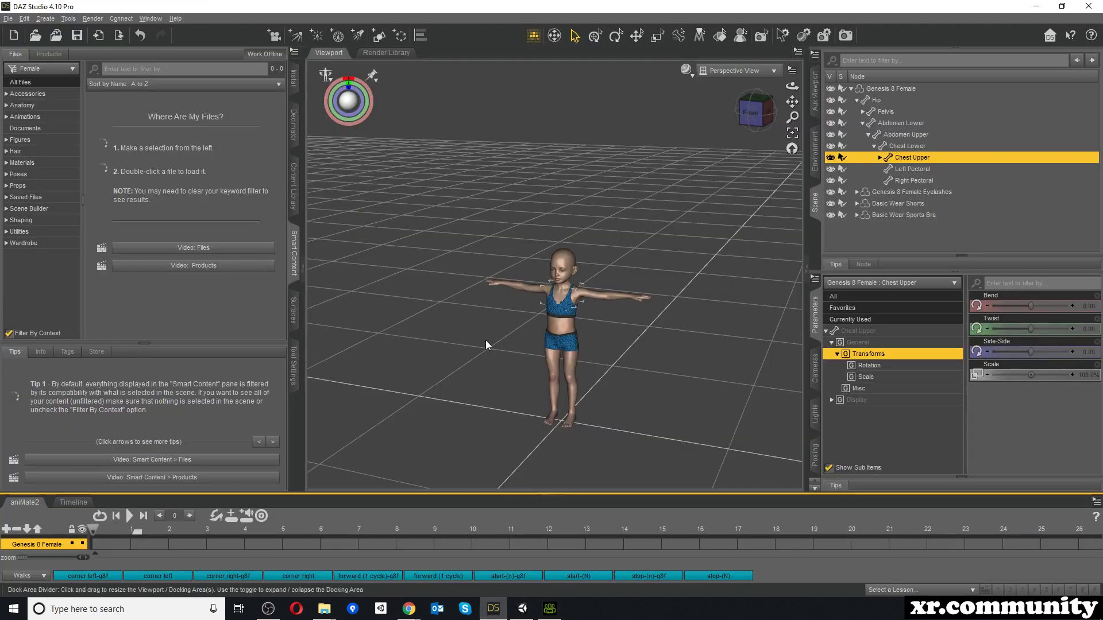
click(8, 19)
click(30, 153)
scroll(298, 188, down, 5)
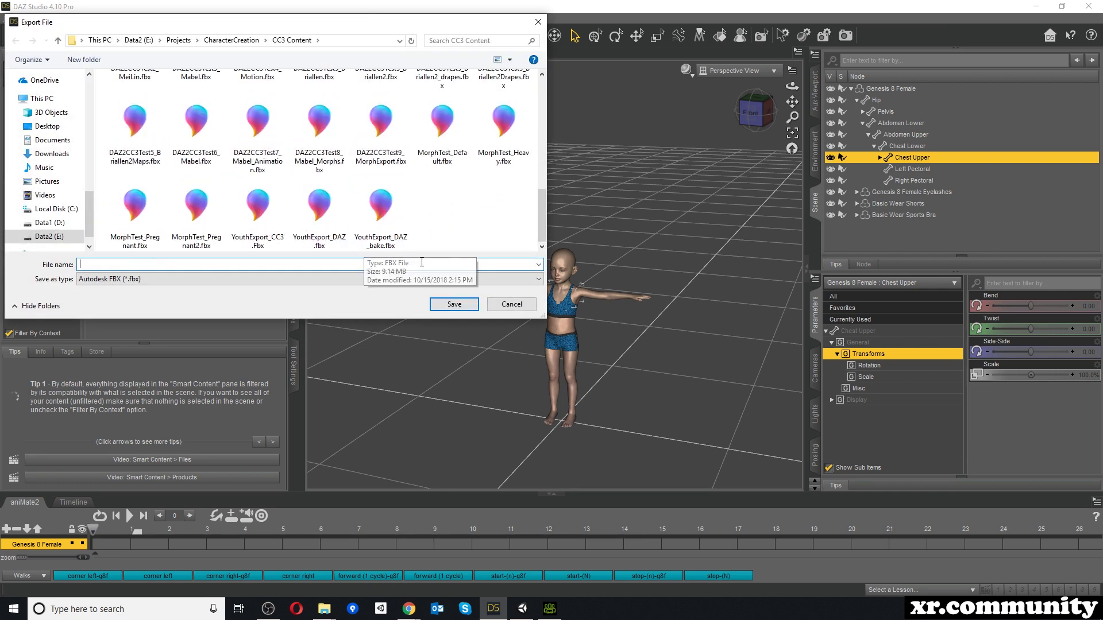
click(393, 119)
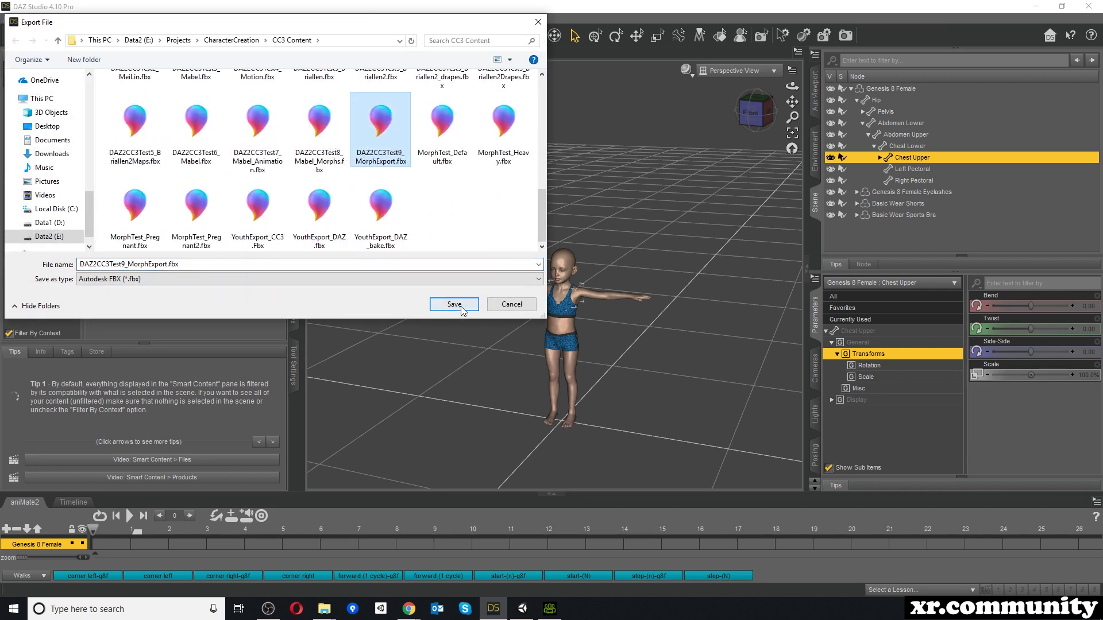
click(459, 305)
click(528, 310)
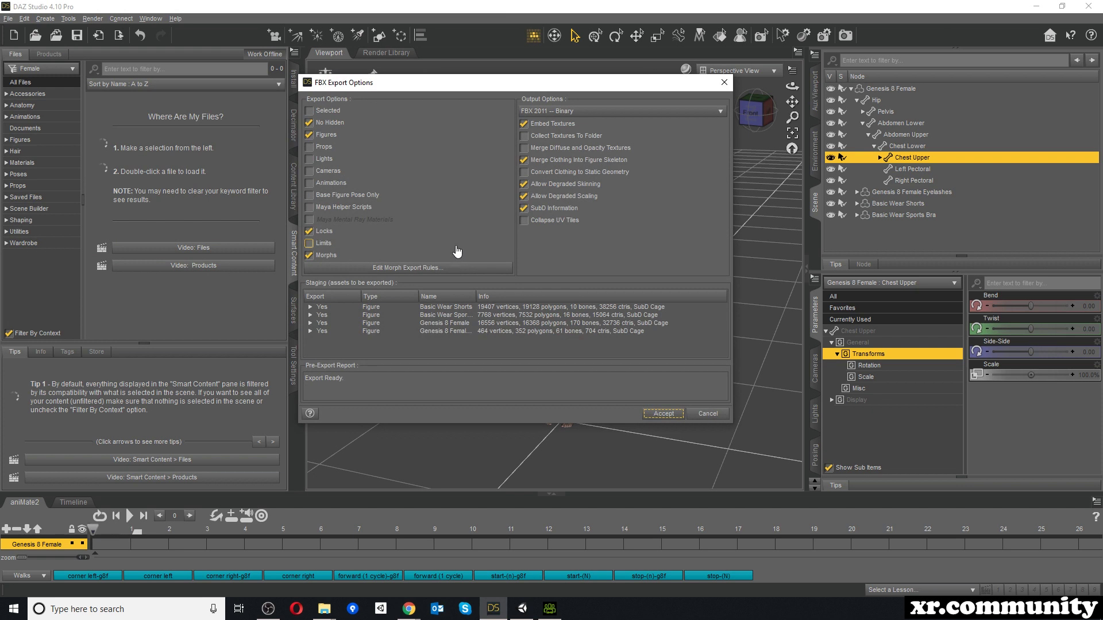
Set the Youth Morph rule's action to Bake and accept the export options
click(377, 270)
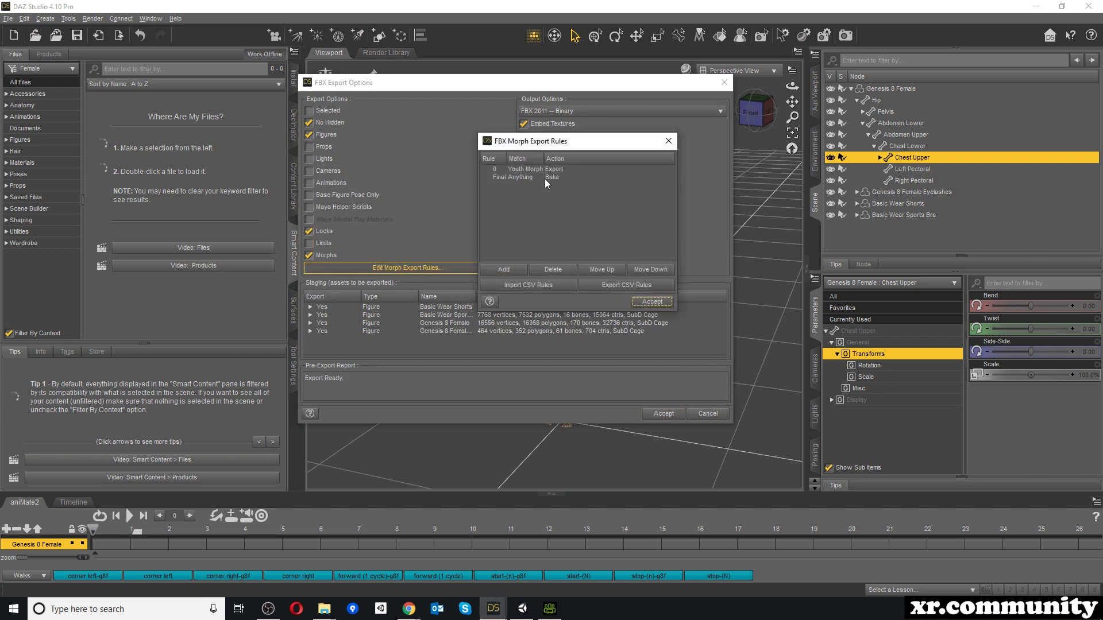
double_click(560, 176)
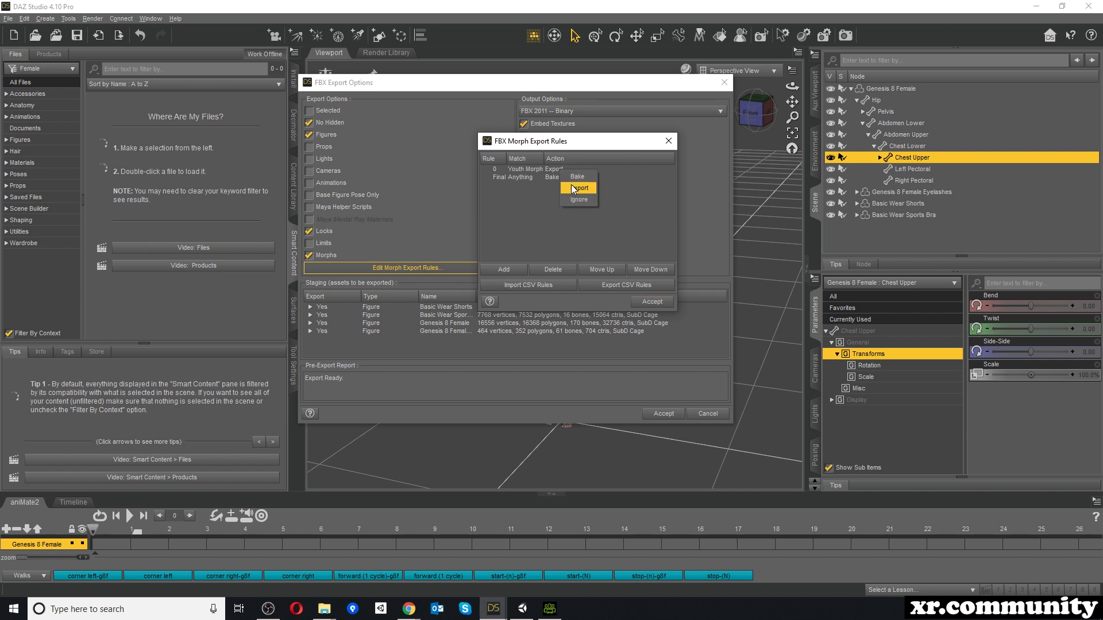
click(576, 177)
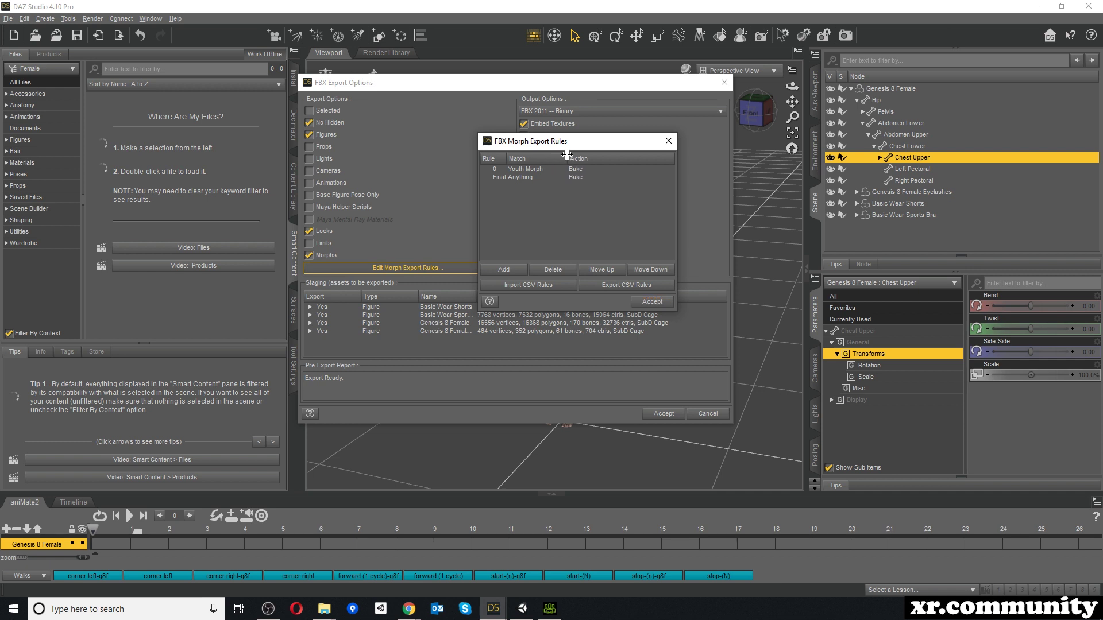
drag(505, 159, 514, 159)
click(653, 302)
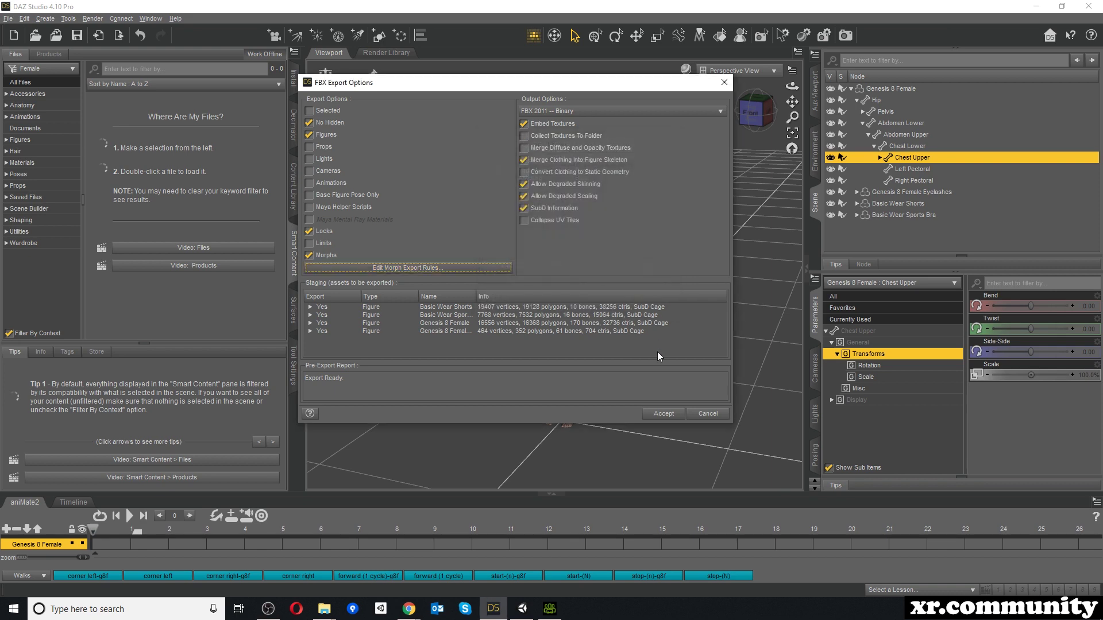
click(665, 413)
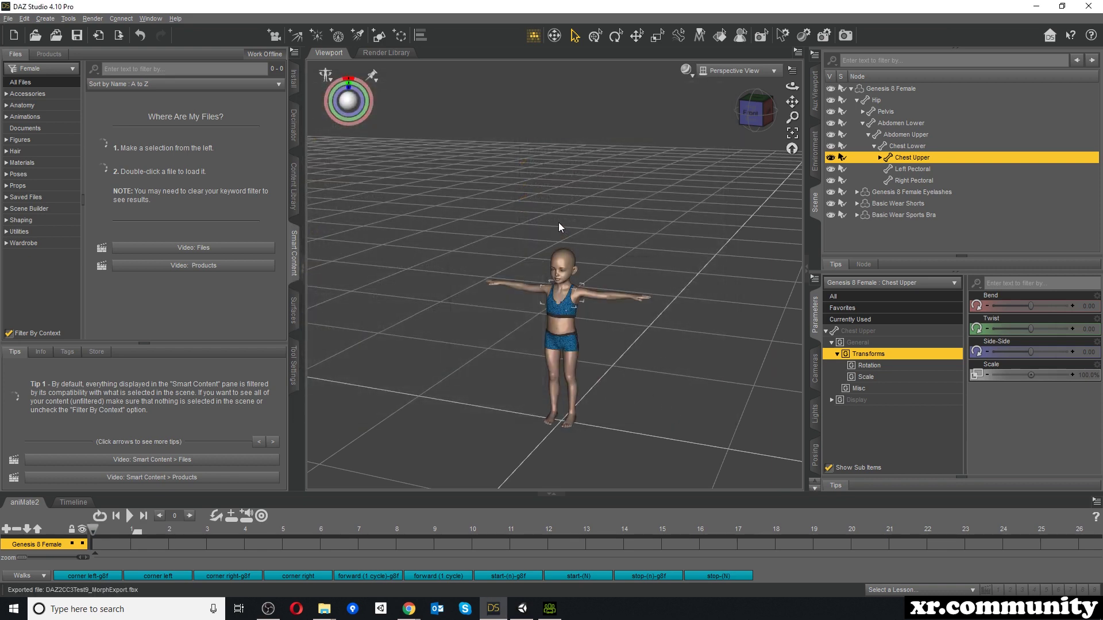
Open DAZ2CC3Test9_MorphExport.fbx via Transformer, discarding the current project unsaved
click(550, 608)
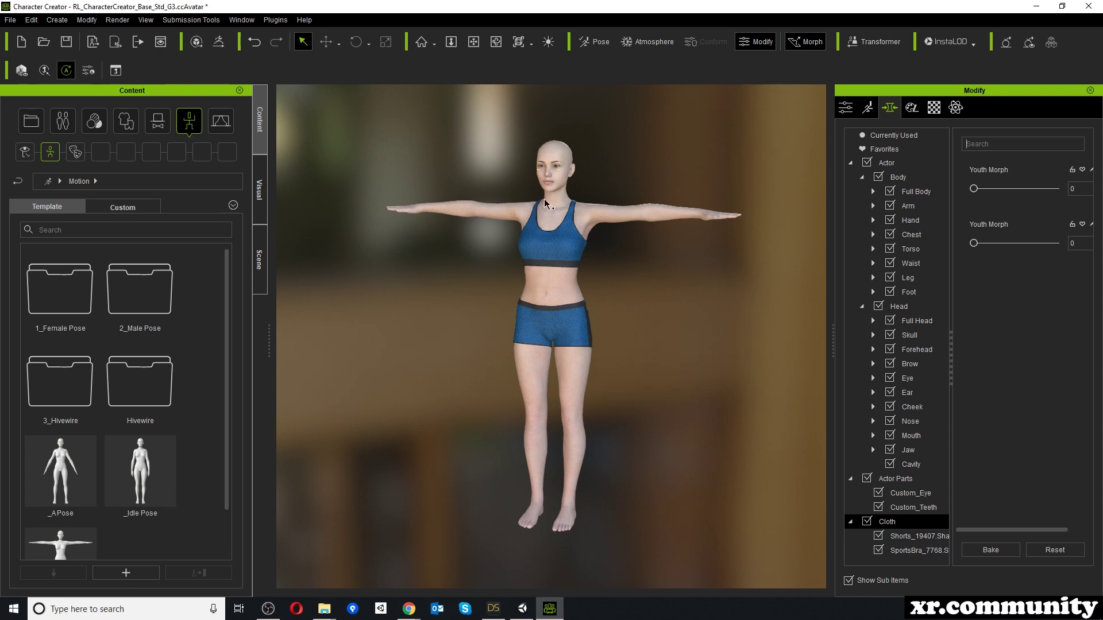
click(872, 41)
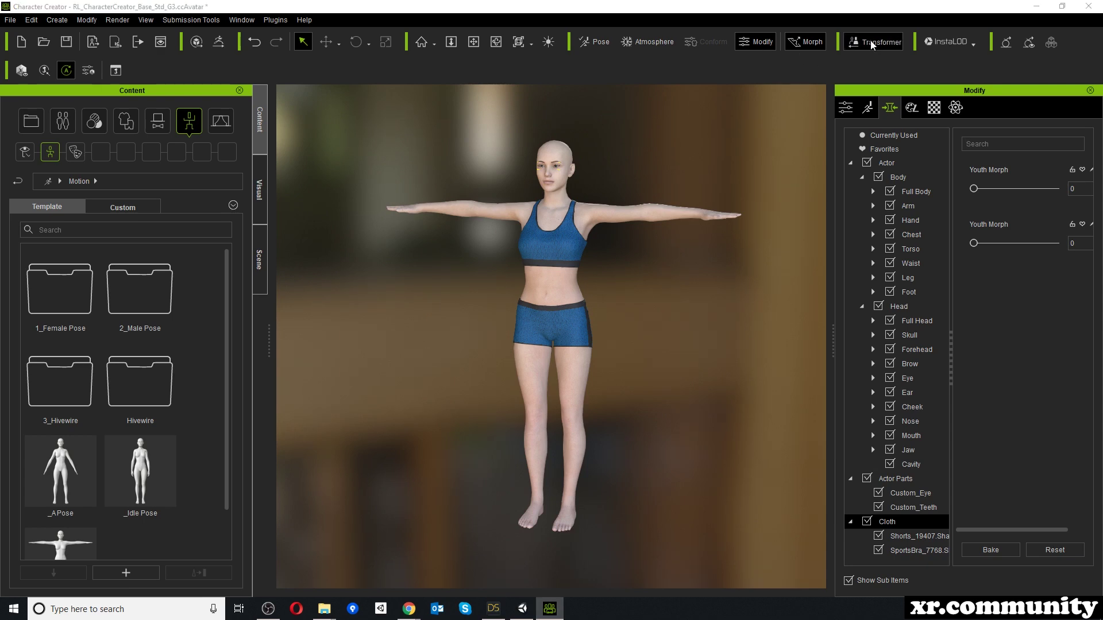
scroll(356, 154, down, 1)
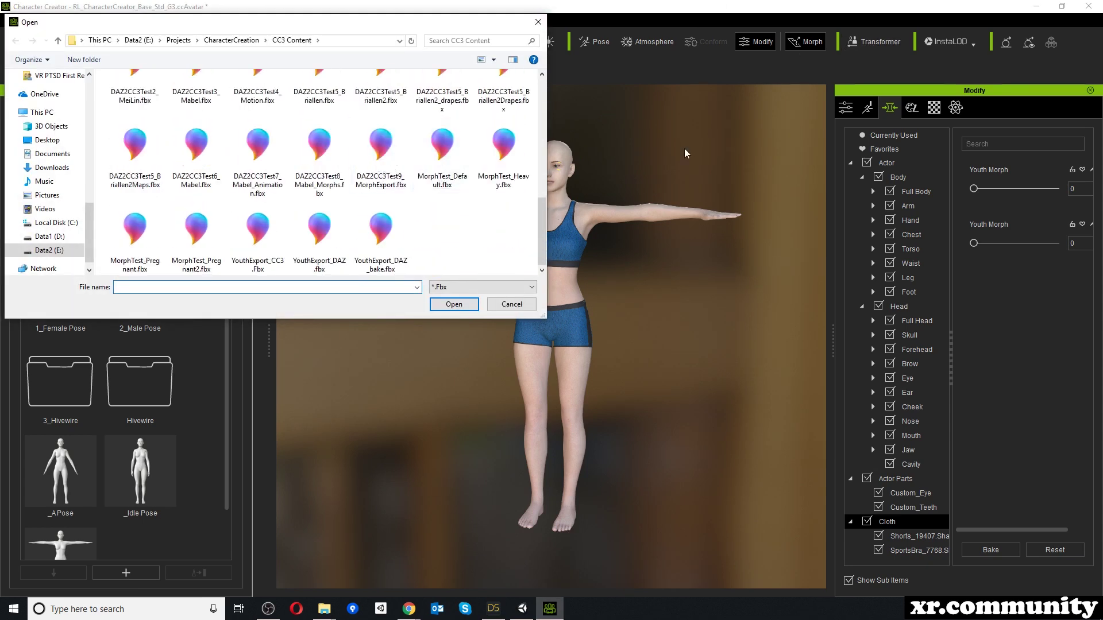
click(374, 148)
click(451, 304)
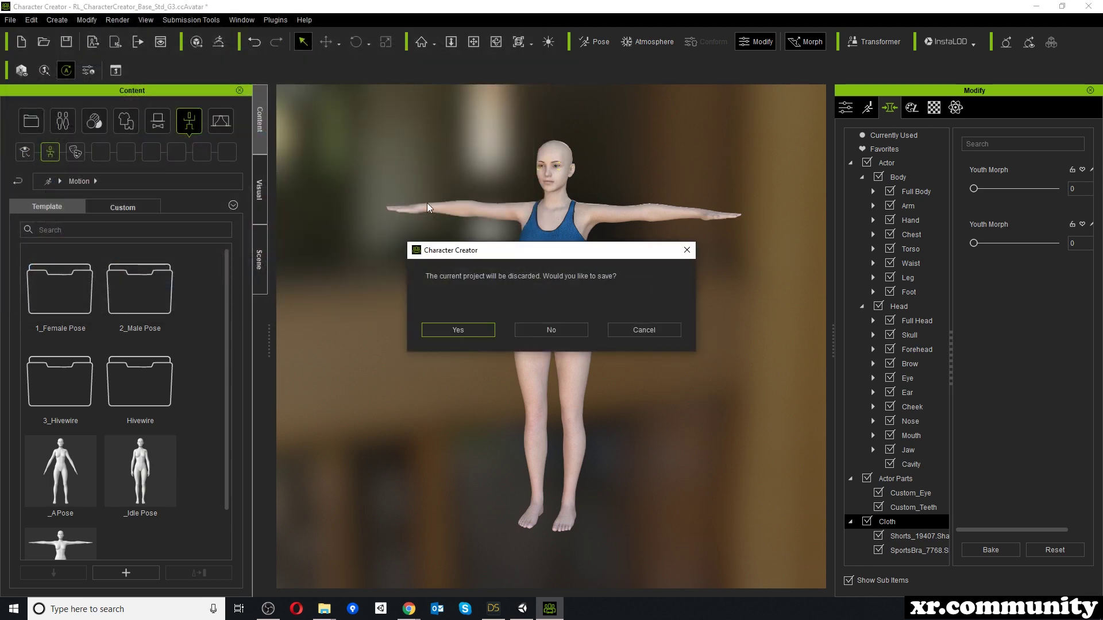
click(545, 330)
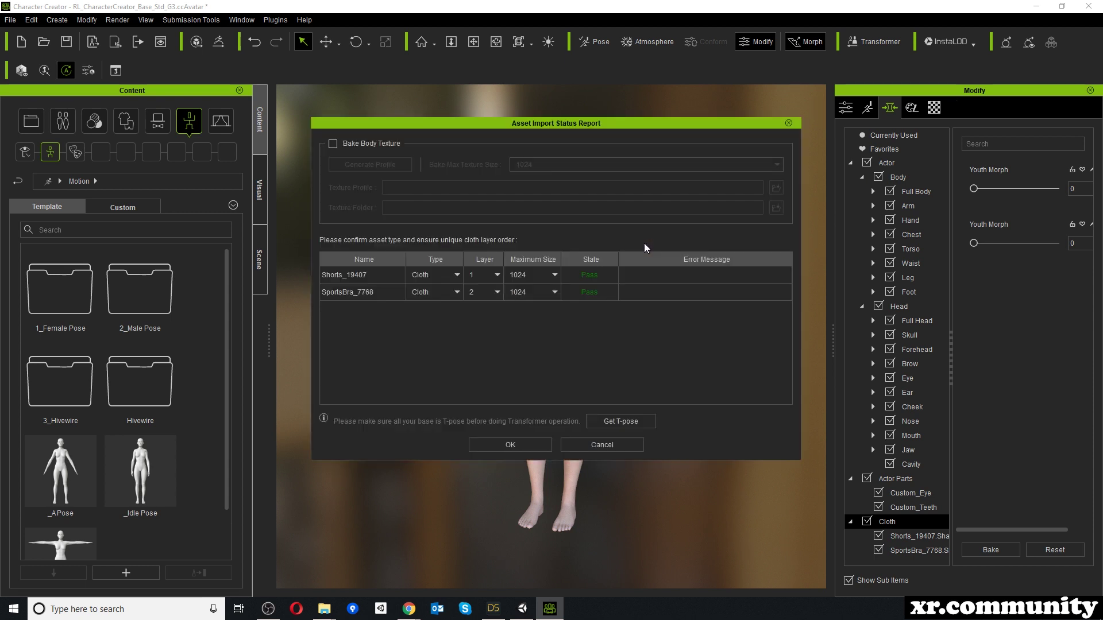
Bake the body texture at 2048 with the G8Female profile and the .fbm texture folder
click(333, 144)
click(610, 164)
click(608, 184)
click(776, 187)
double_click(183, 143)
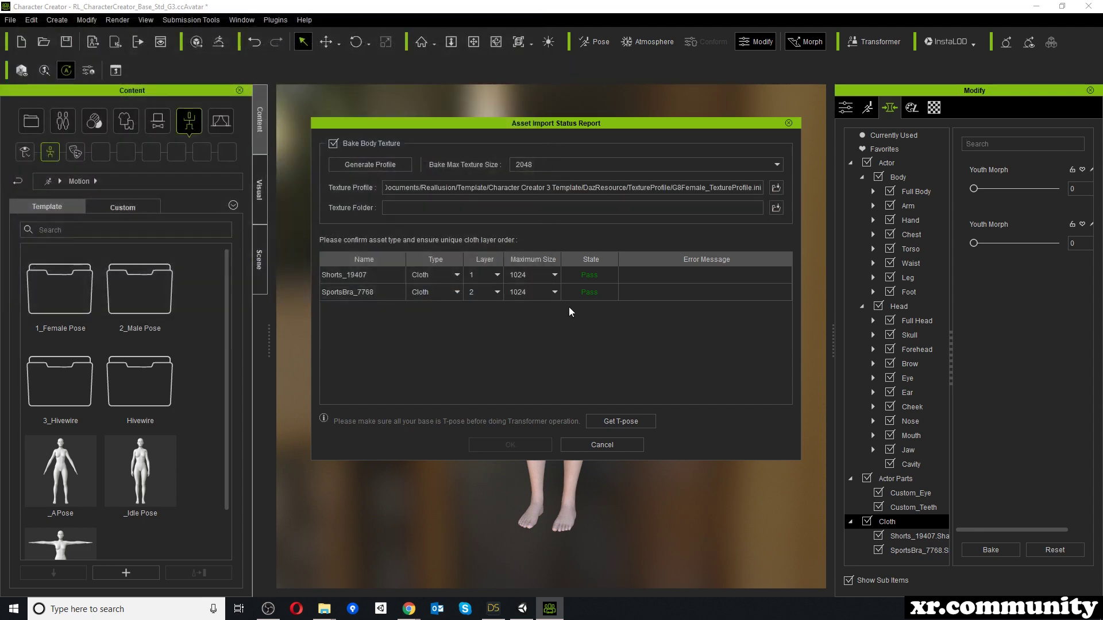
click(772, 209)
scroll(590, 268, down, 3)
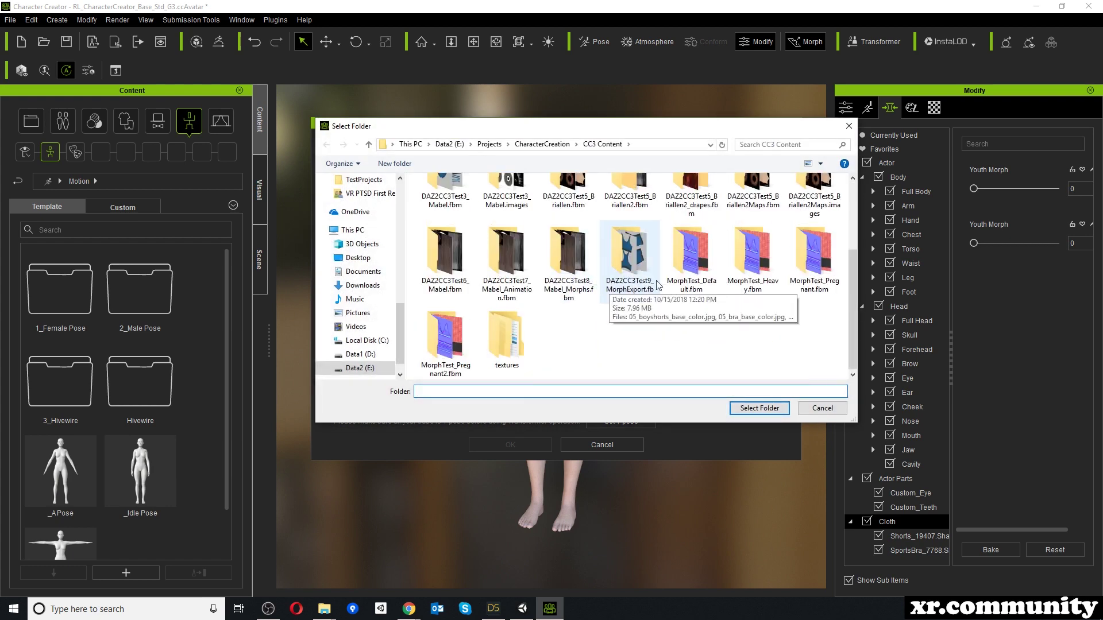
double_click(644, 247)
click(759, 407)
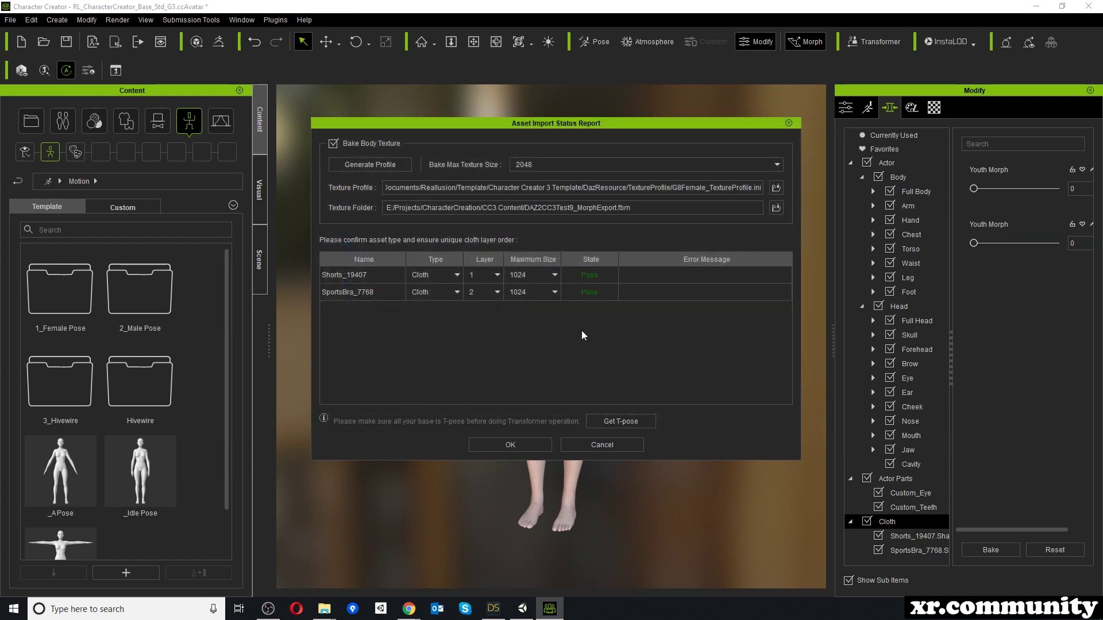
click(510, 444)
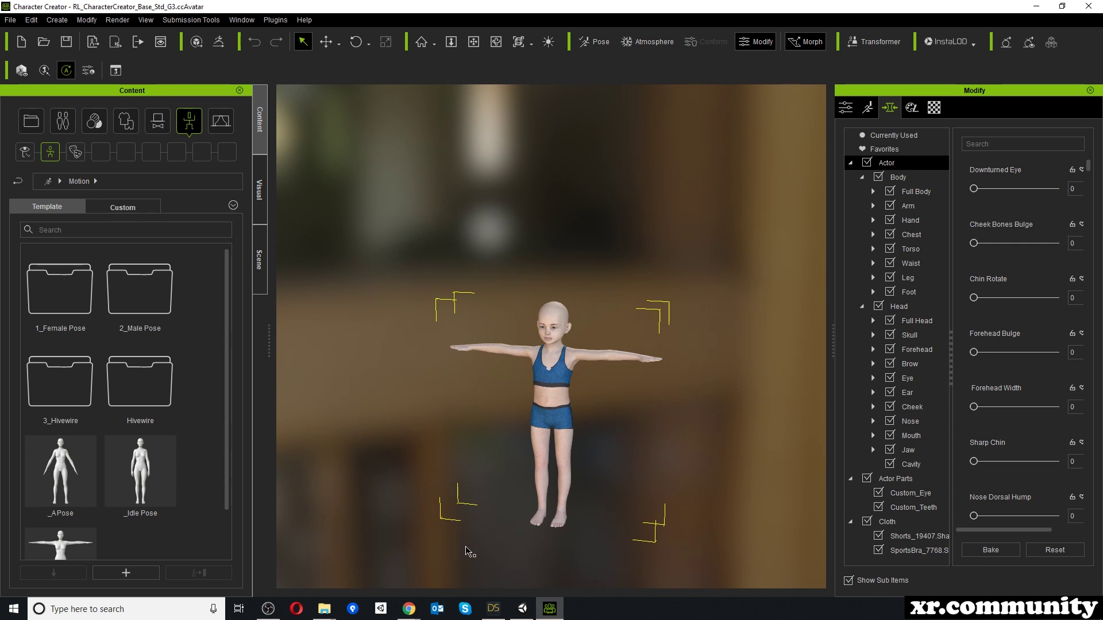
Create a new morph slider named YouthMorph in the Body category
click(56, 21)
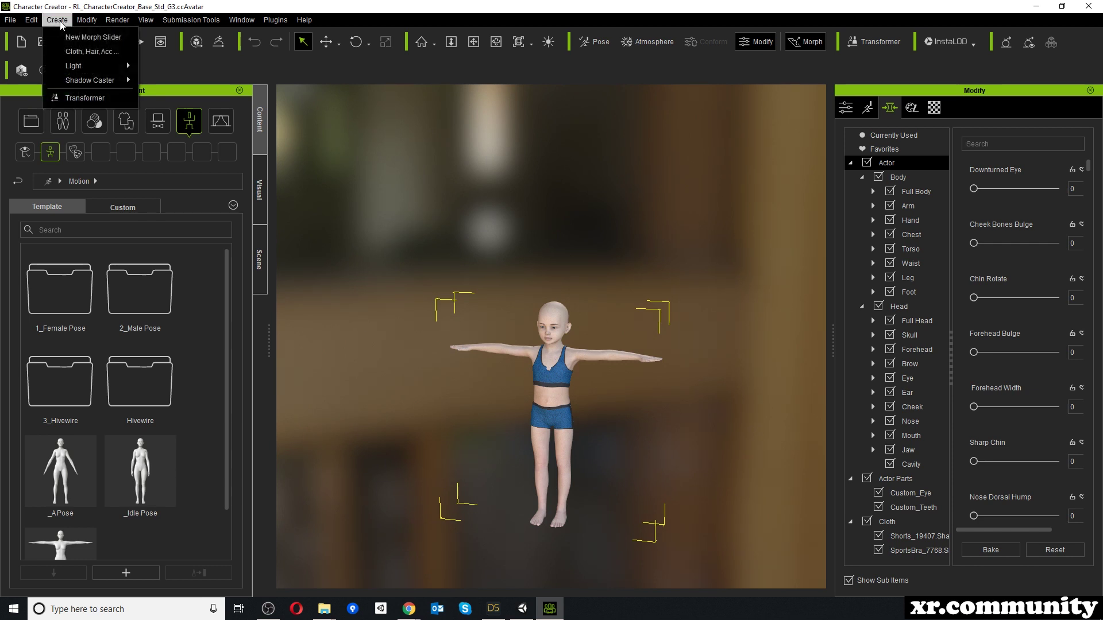
click(71, 38)
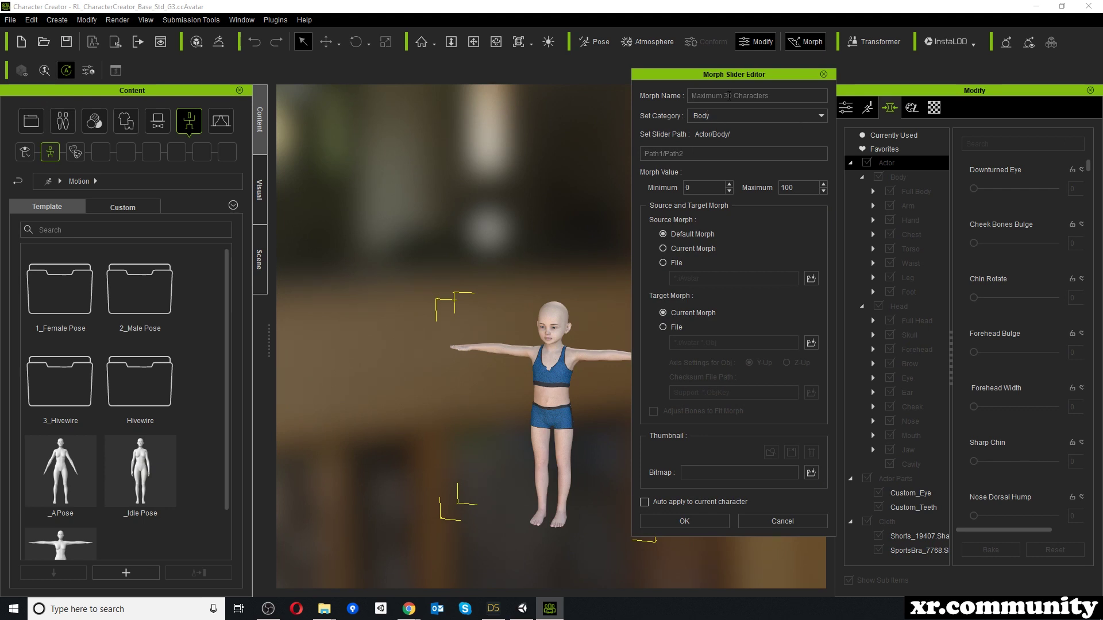
text(YouthMorph)
click(713, 114)
click(712, 113)
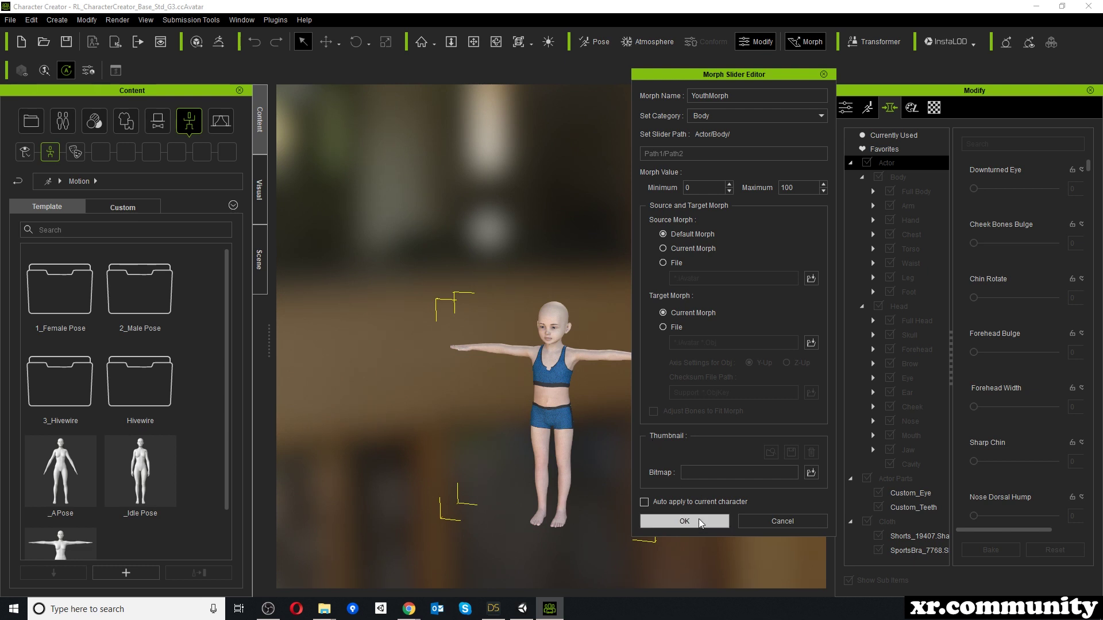
click(684, 521)
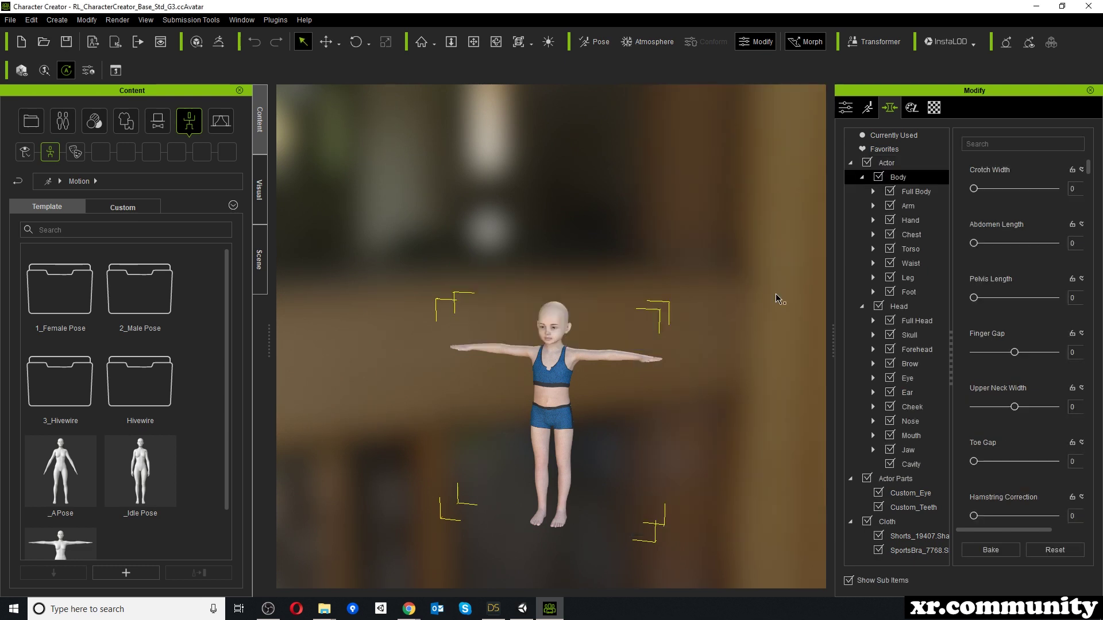
Search the morph sliders for 'Yo' and test the YouthMorph slider
click(887, 163)
click(1000, 143)
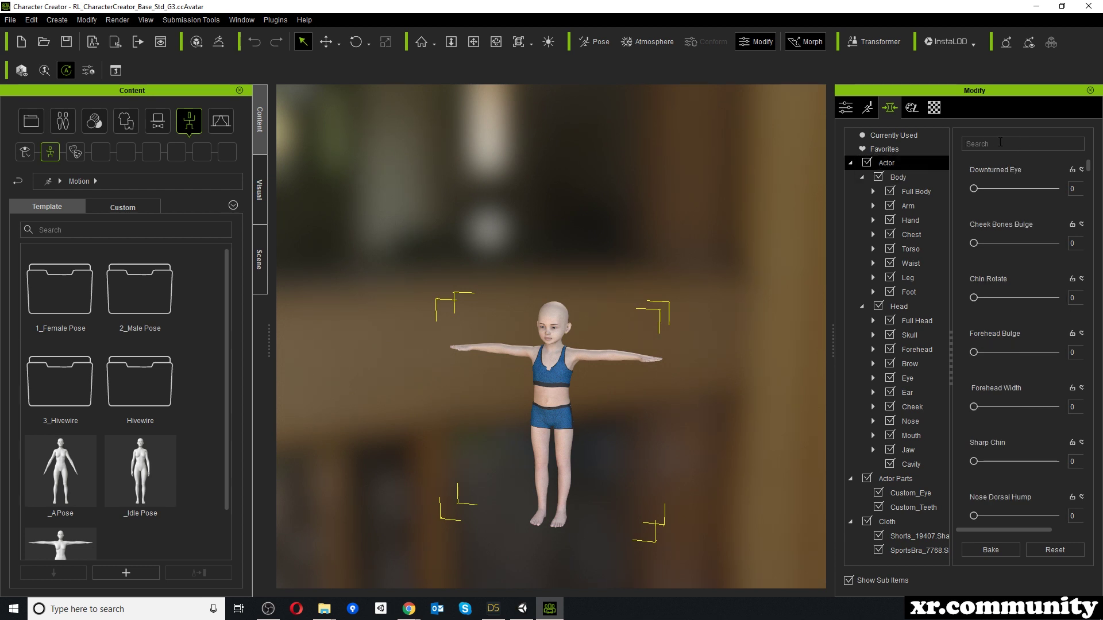
text(You)
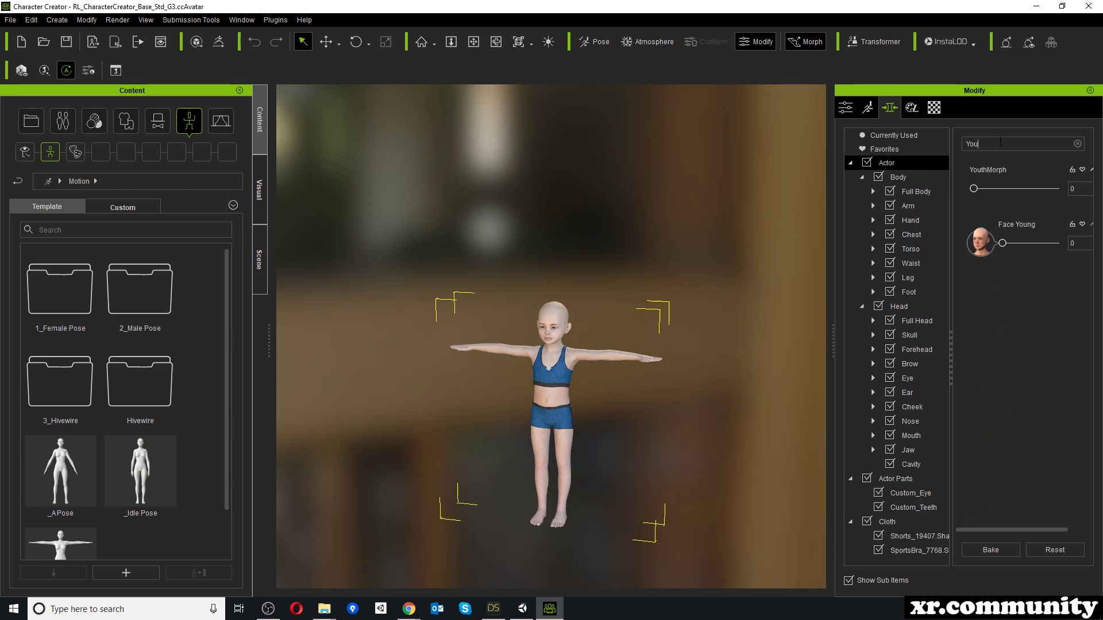
drag(973, 189, 918, 191)
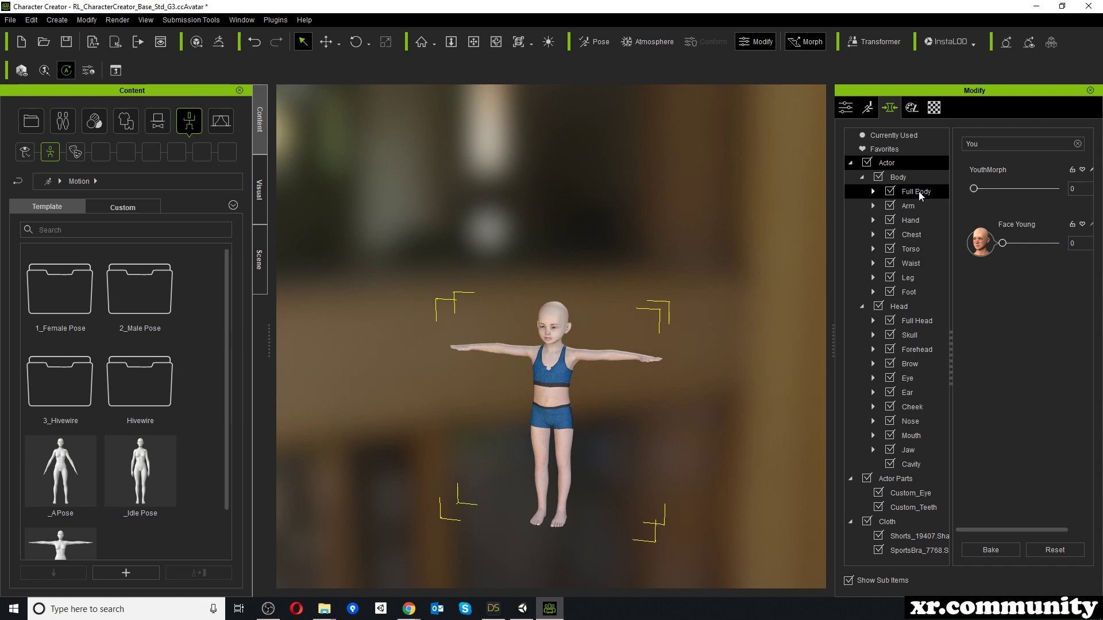
click(10, 20)
Start a new project without saving and set YouthMorph to 100 on the default figure
click(34, 36)
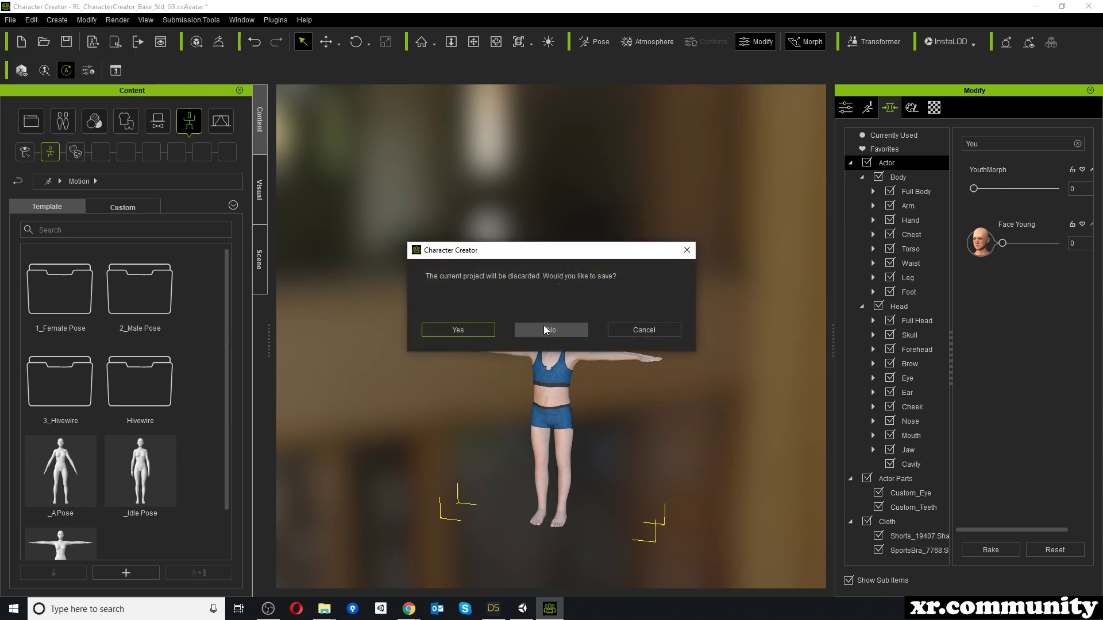
click(534, 326)
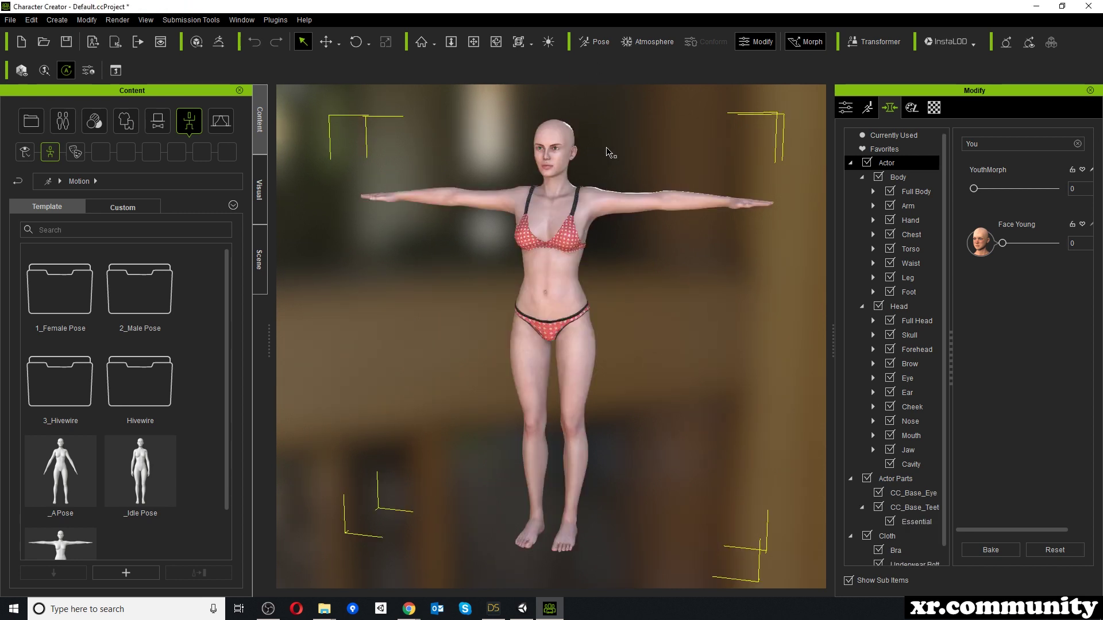
drag(973, 189, 1066, 198)
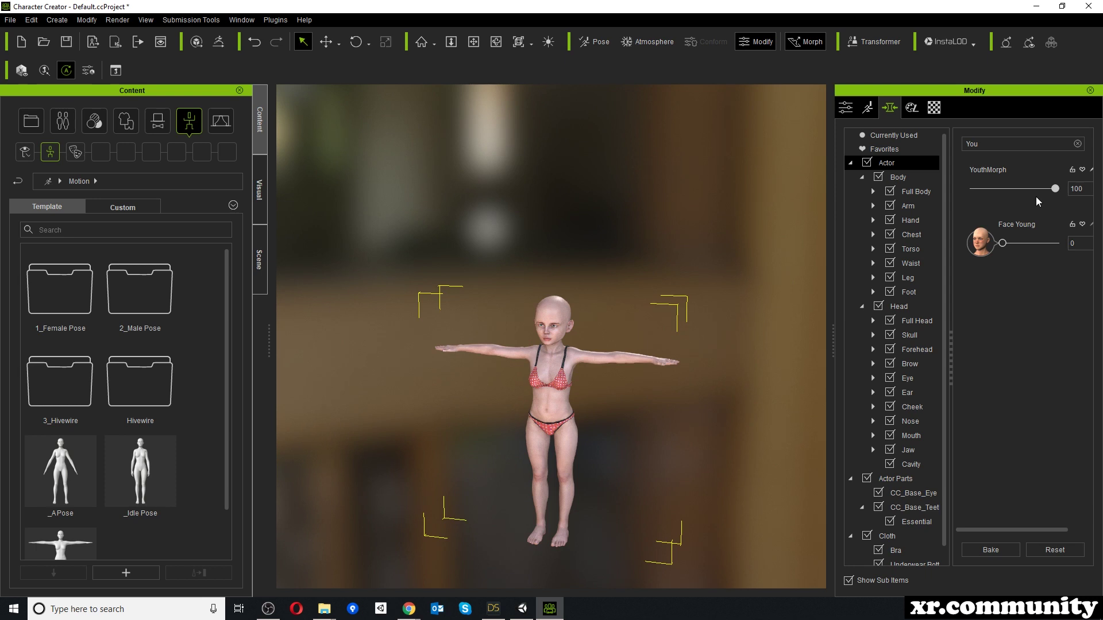
drag(1055, 194, 948, 183)
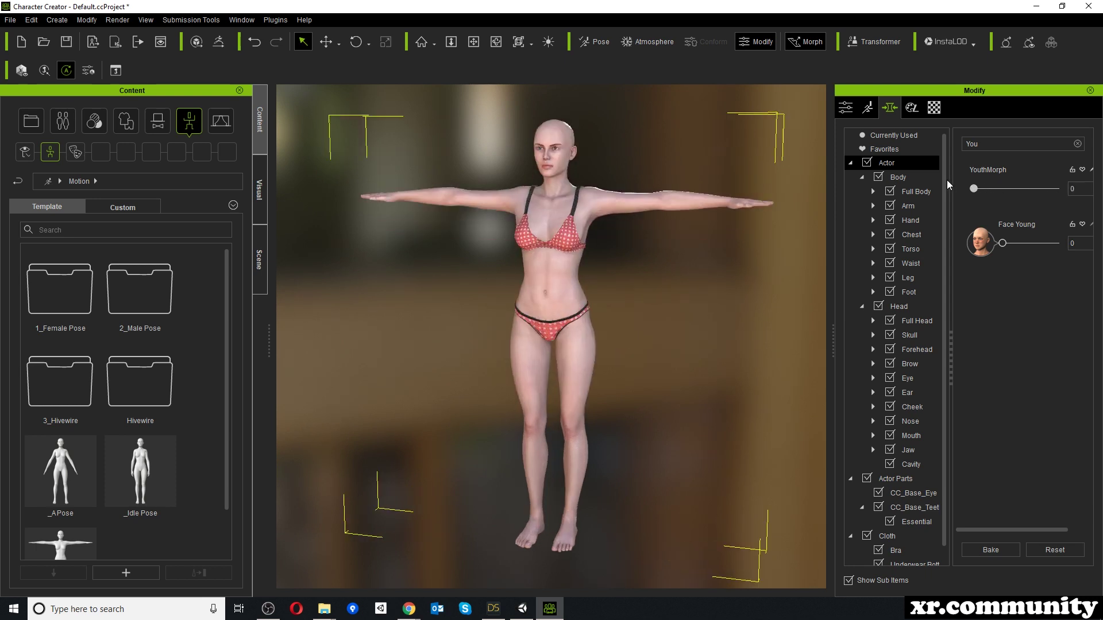
click(1055, 551)
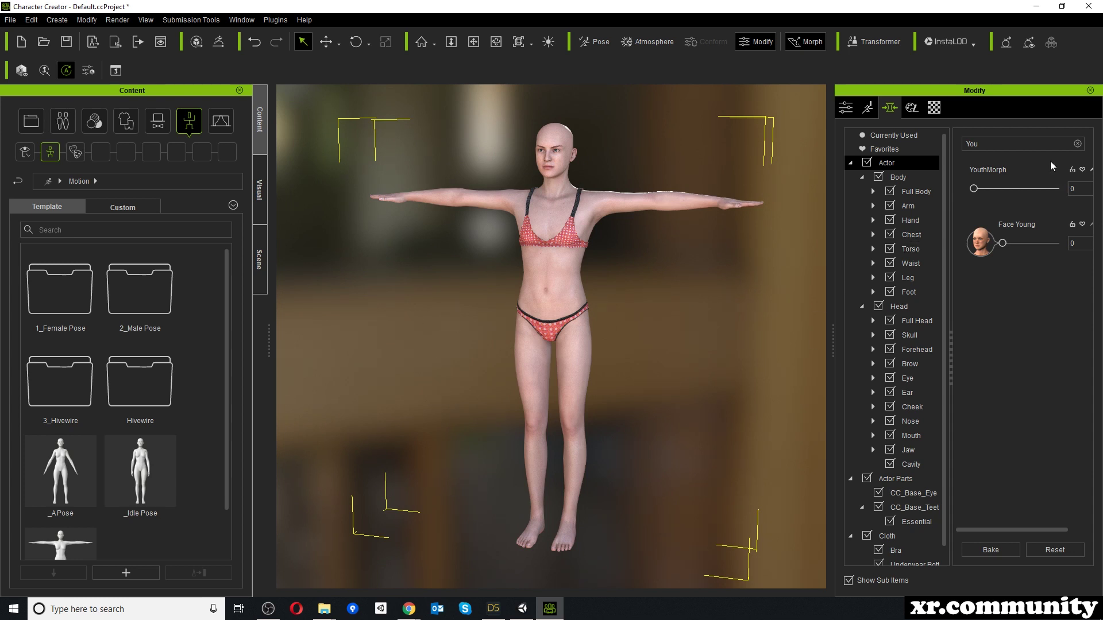
drag(974, 189, 1055, 188)
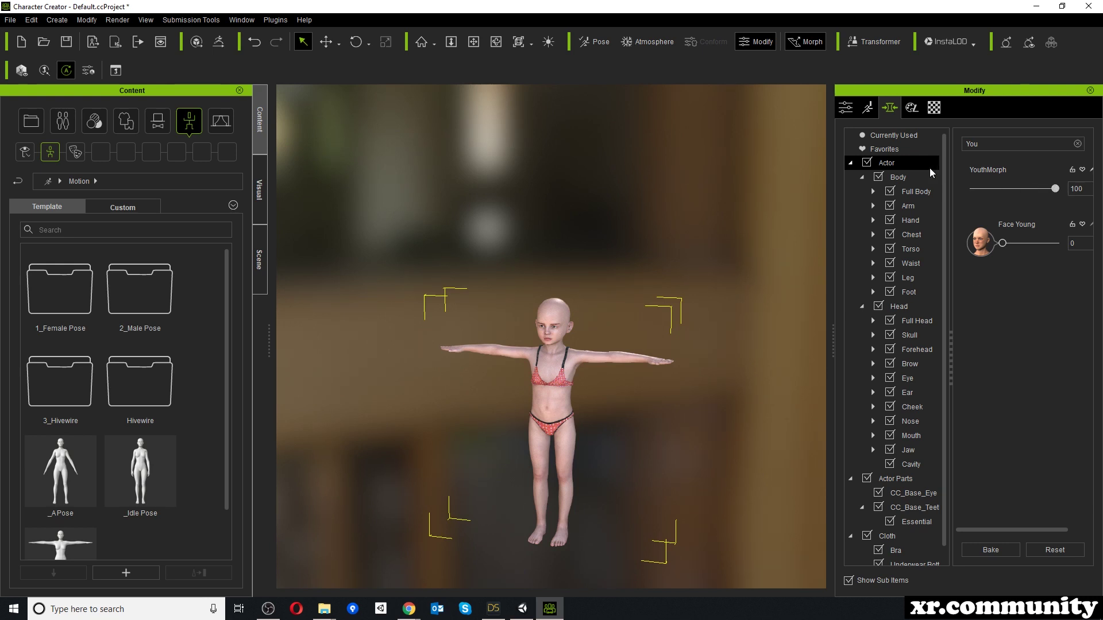
click(493, 609)
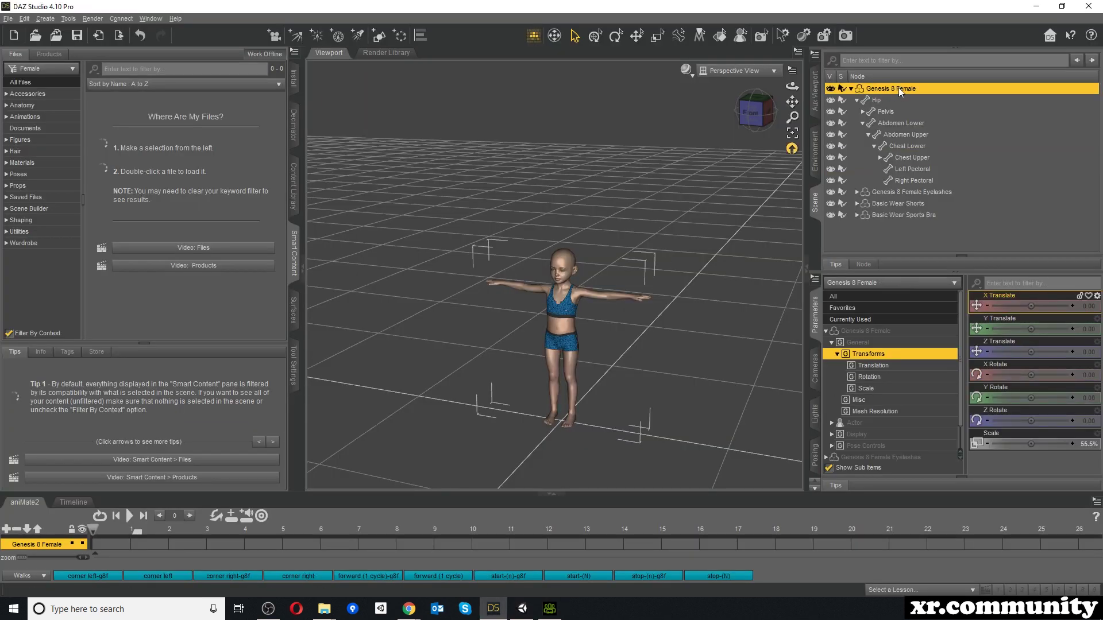
List the Genesis 8 Female's currently used Youth sliders, Youth Morph at 100% and others at 0%, then return to Character Creator
click(855, 319)
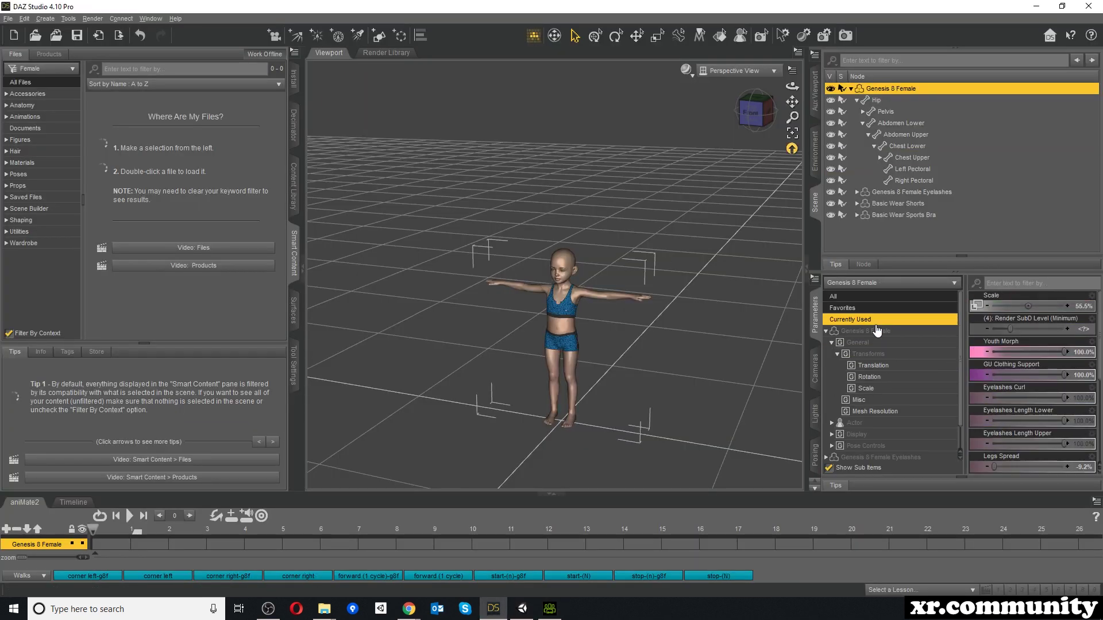
click(877, 333)
scroll(1035, 363, down, 5)
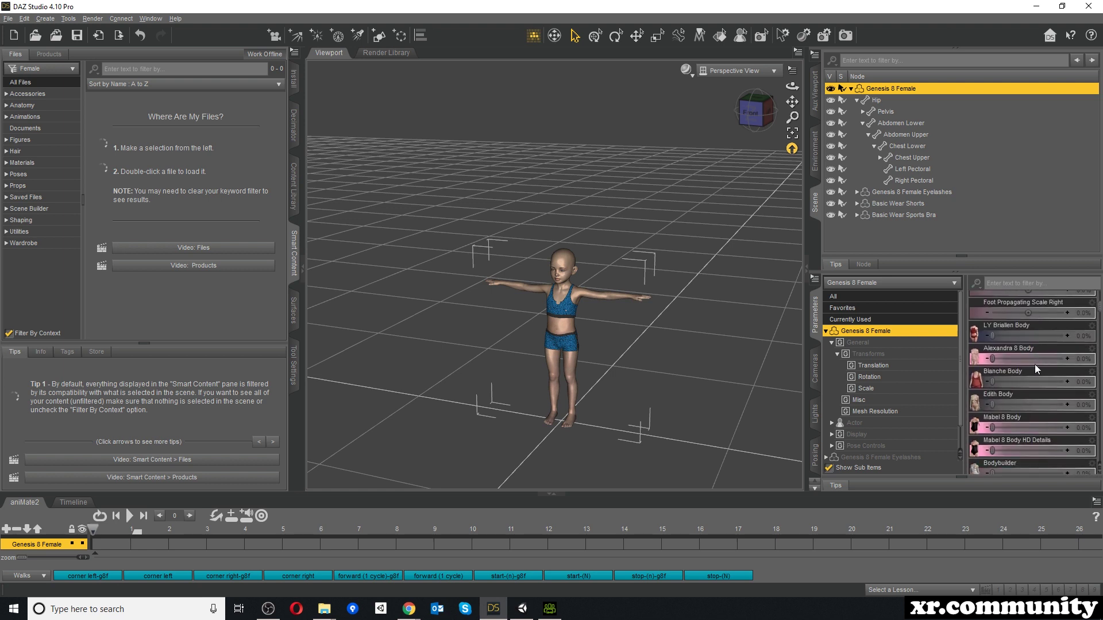
scroll(1033, 364, down, 7)
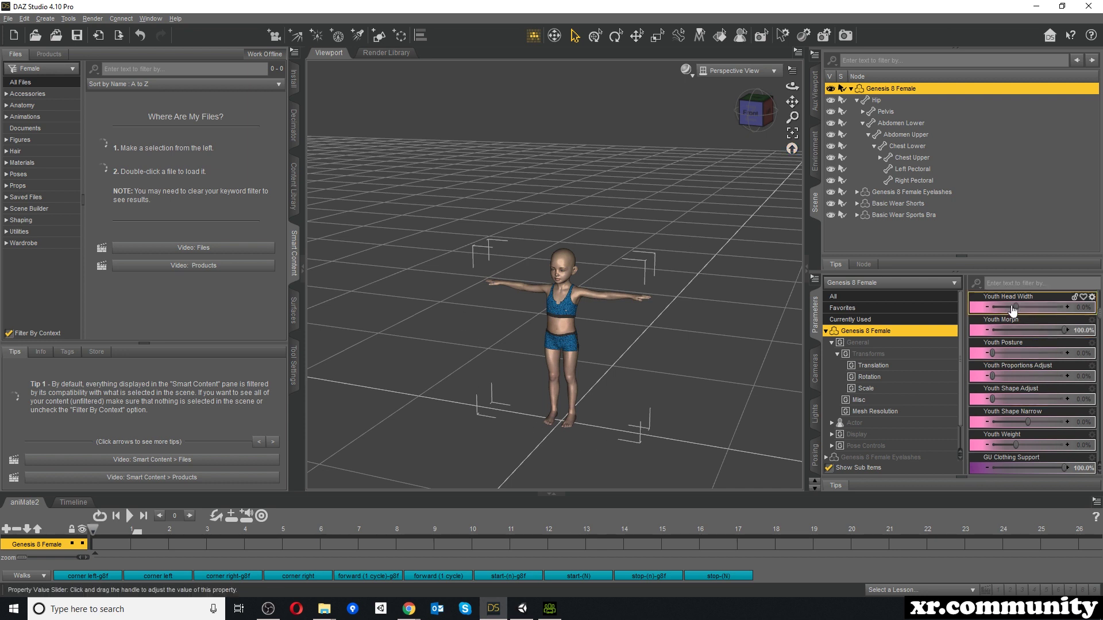
mouse_move(1014, 306)
mouse_move(556, 614)
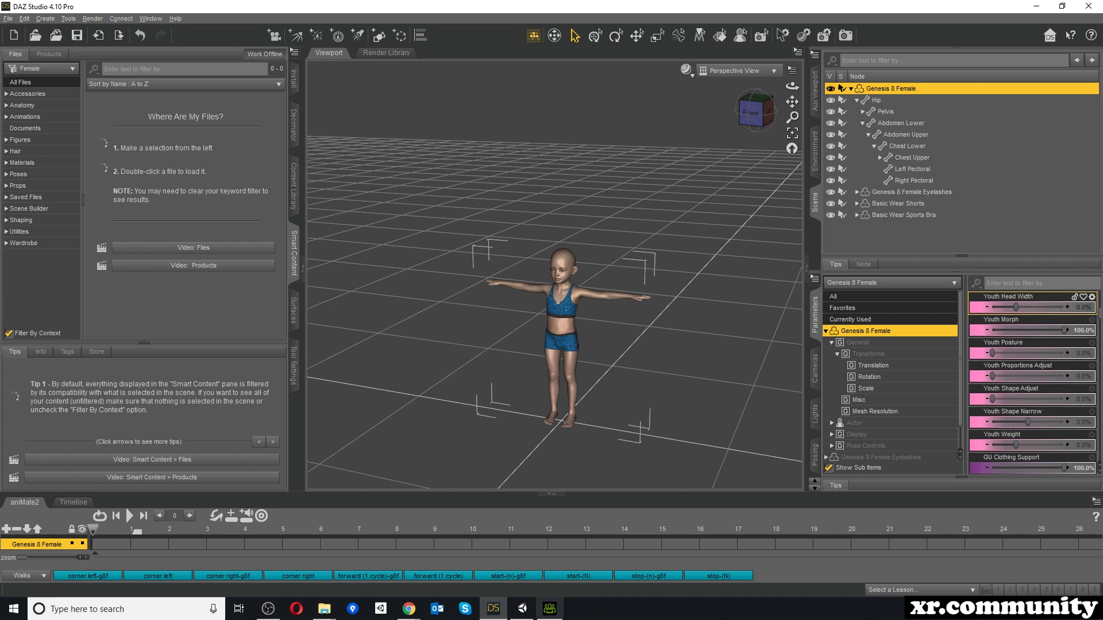
key(alt+Tab)
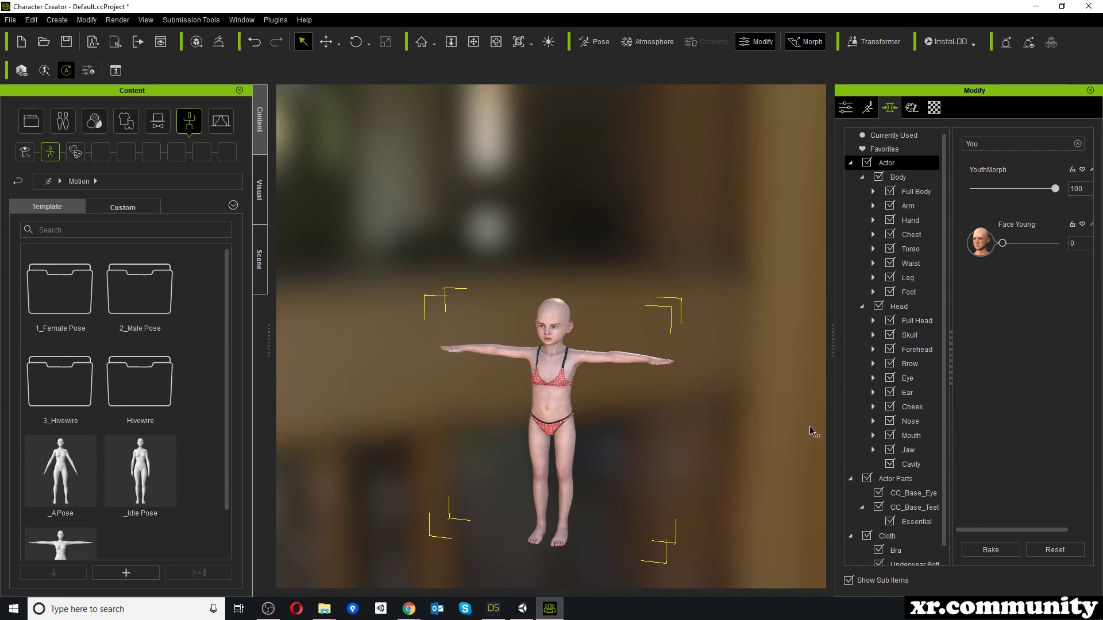
Drop the YouthMorph slider to 0 for an adult, then set it back to 100
drag(1053, 188, 953, 184)
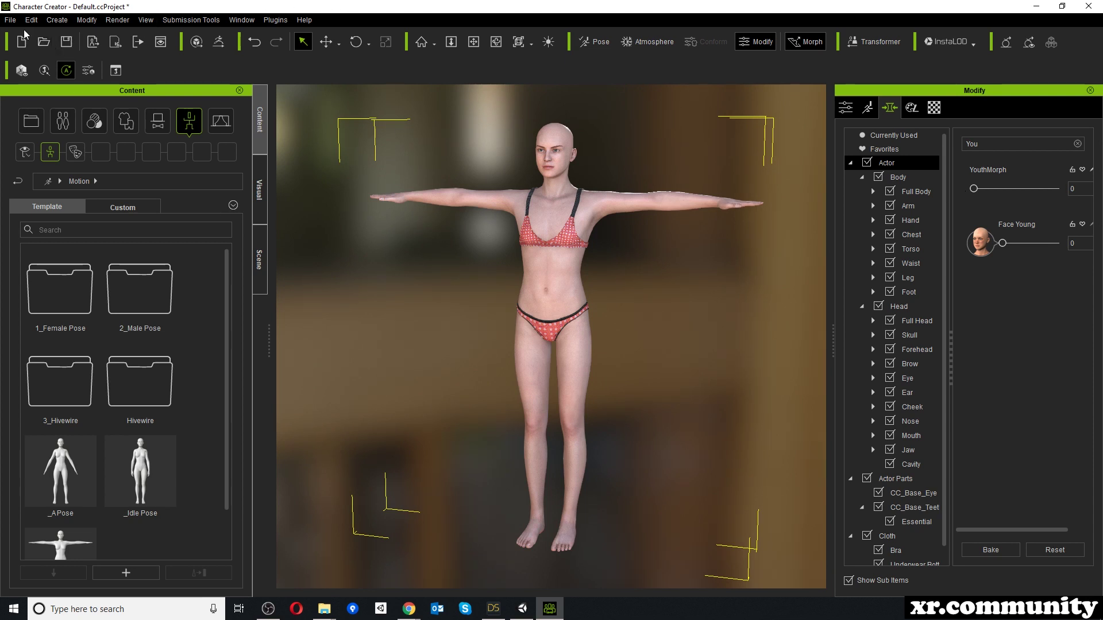
key(alt+f)
key(Right)
key(Escape)
drag(974, 189, 1055, 190)
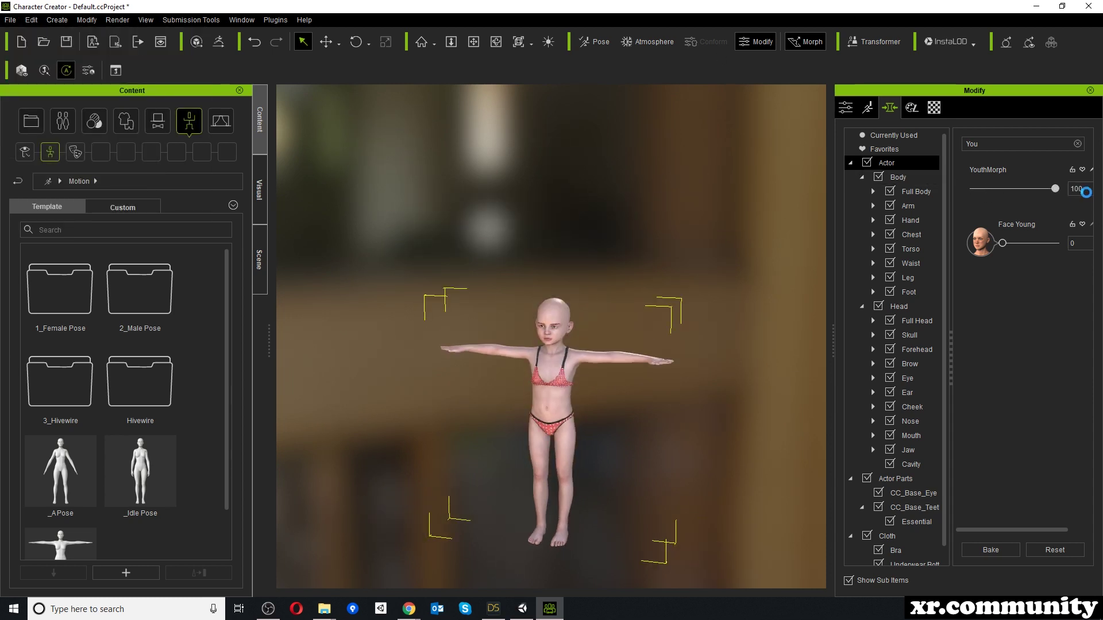
Open the FBX export for the clothed character with the Unity 3D preset
click(10, 19)
mouse_move(75, 127)
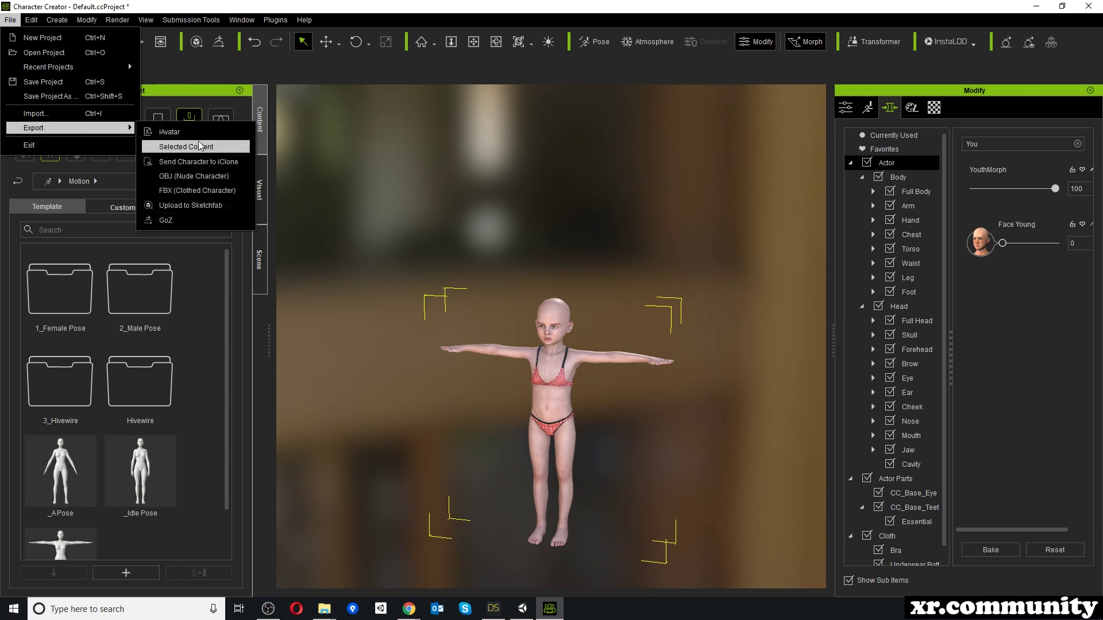
click(198, 192)
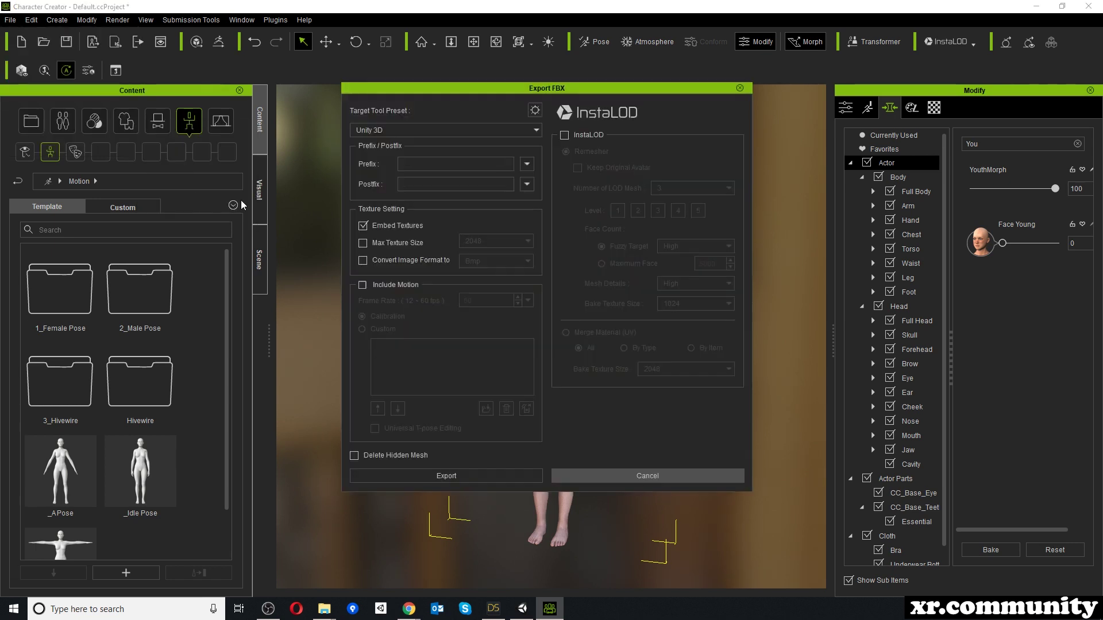
click(385, 131)
click(379, 165)
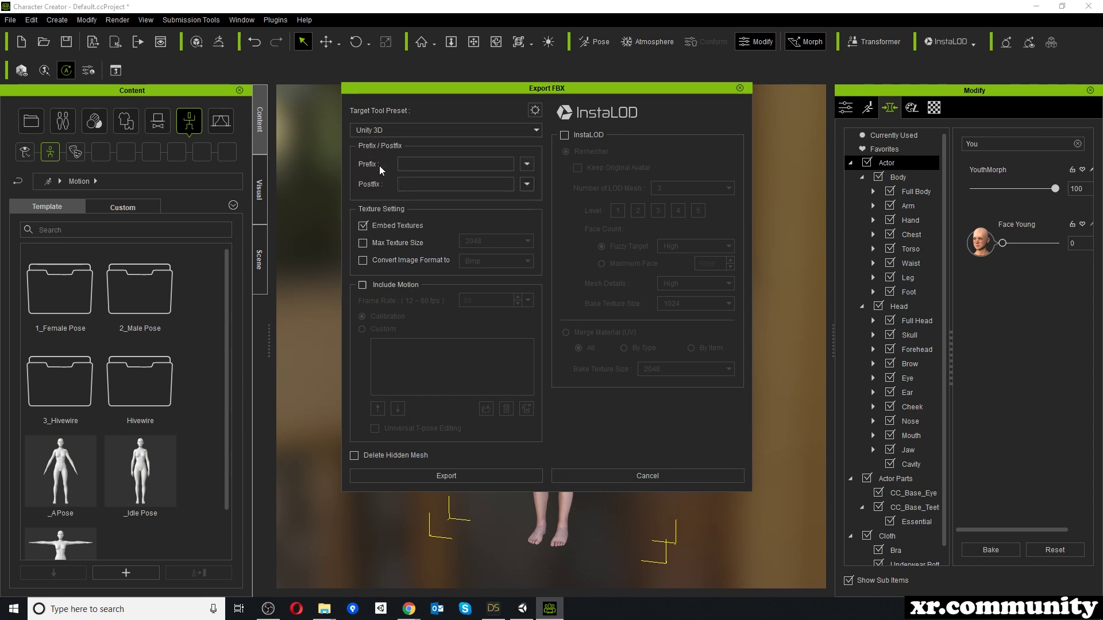
Accept the export warning, cancel saving and the export settings, then return to DAZ Studio
click(436, 480)
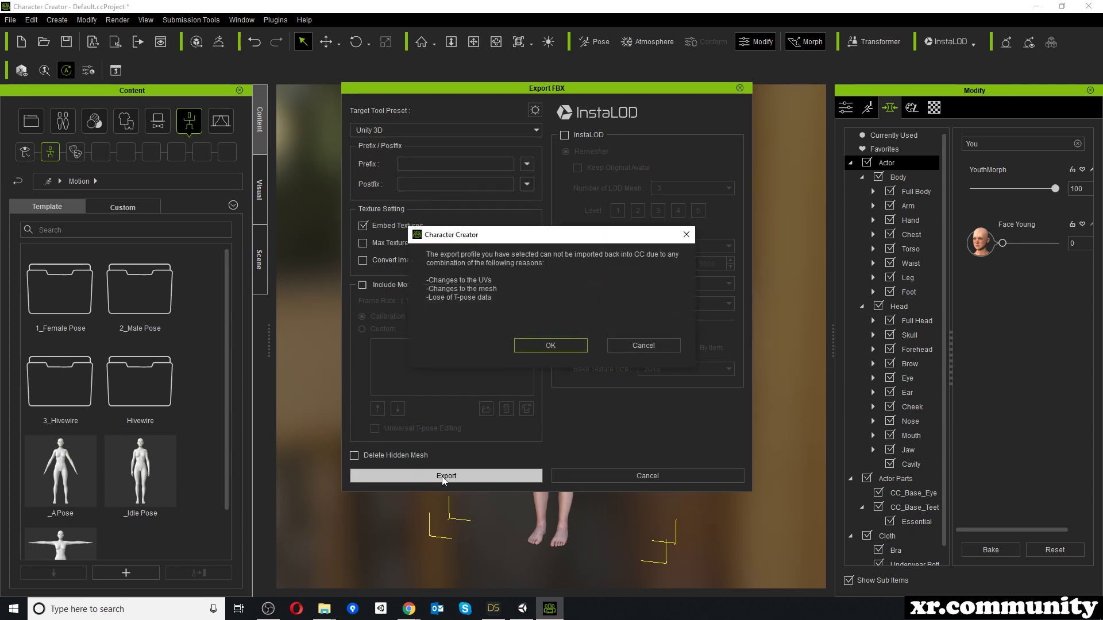
click(549, 345)
scroll(479, 168, down, 1)
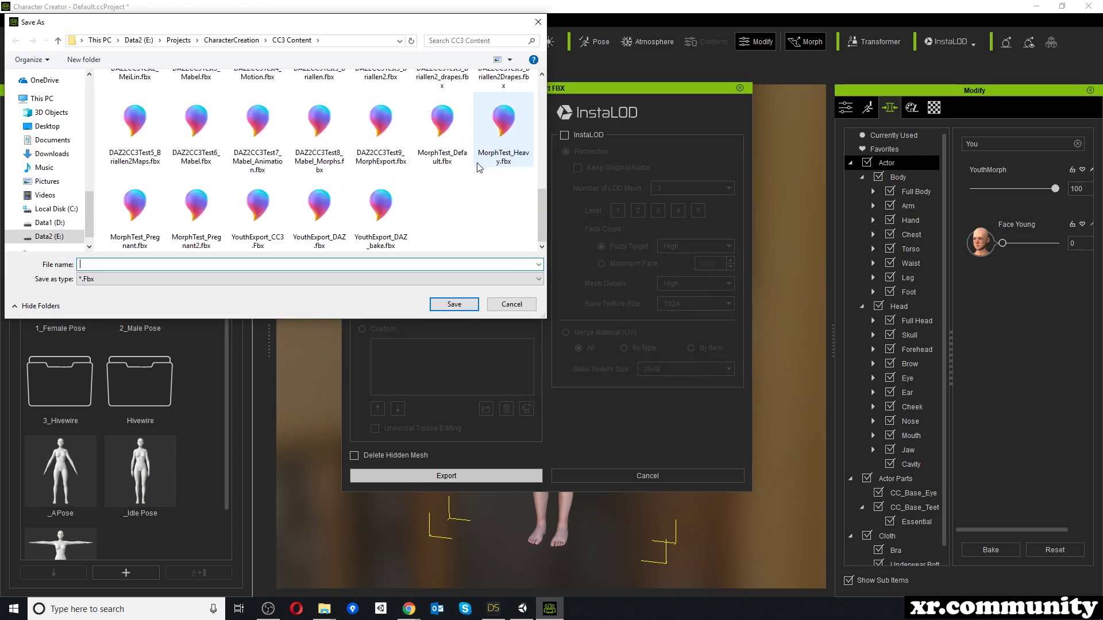
click(518, 304)
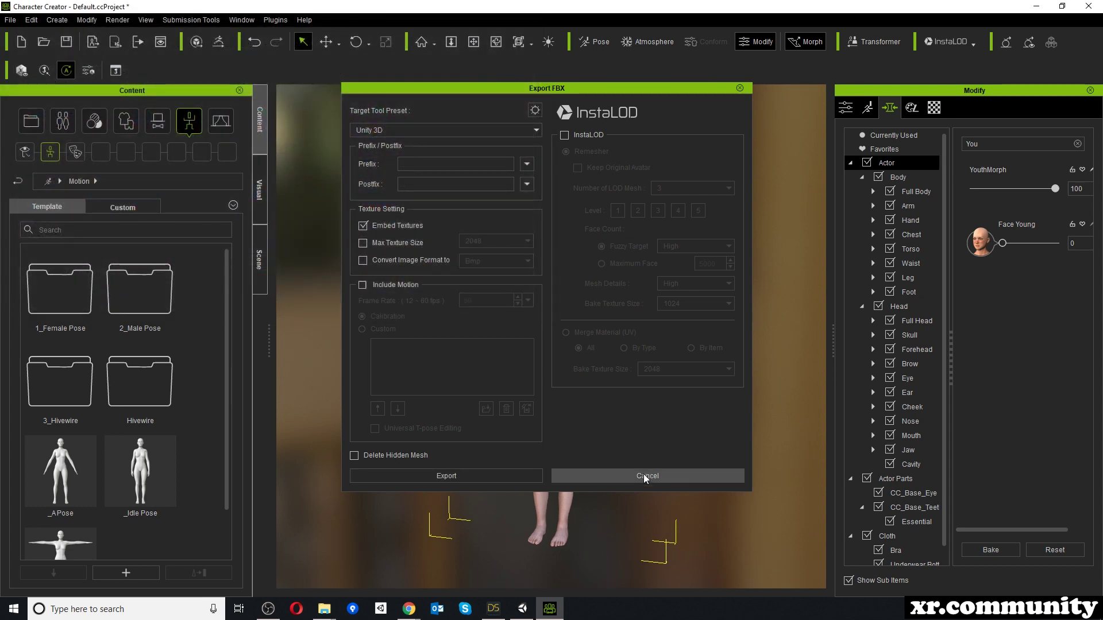
click(644, 476)
click(495, 609)
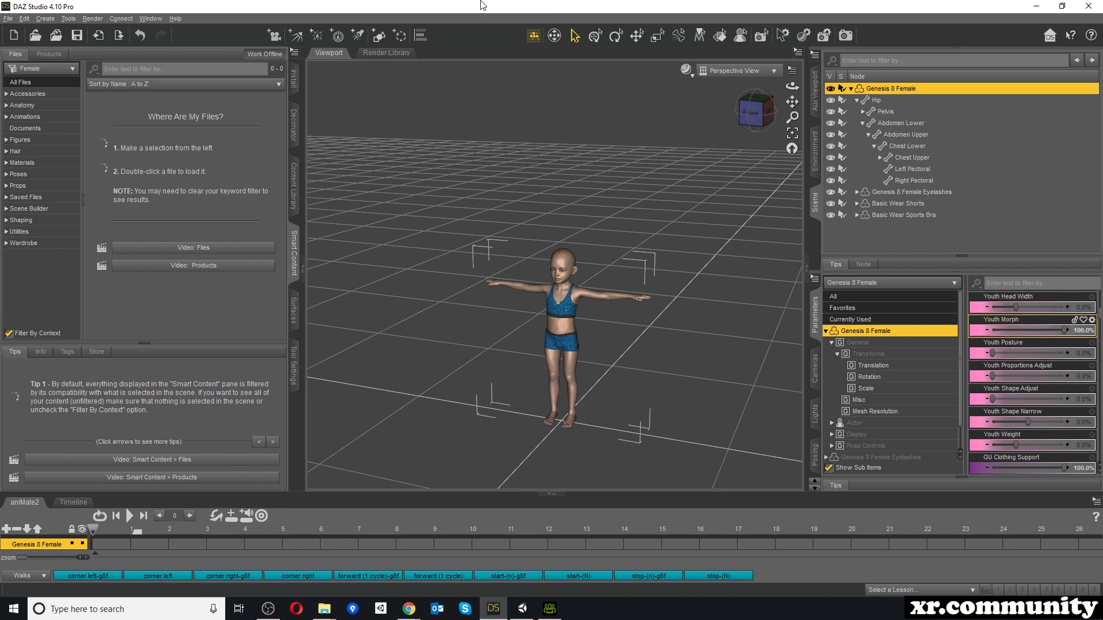
Undo the last change, then Clear Figure Pose to return the child to her default A-pose
key(ctrl+z)
click(25, 22)
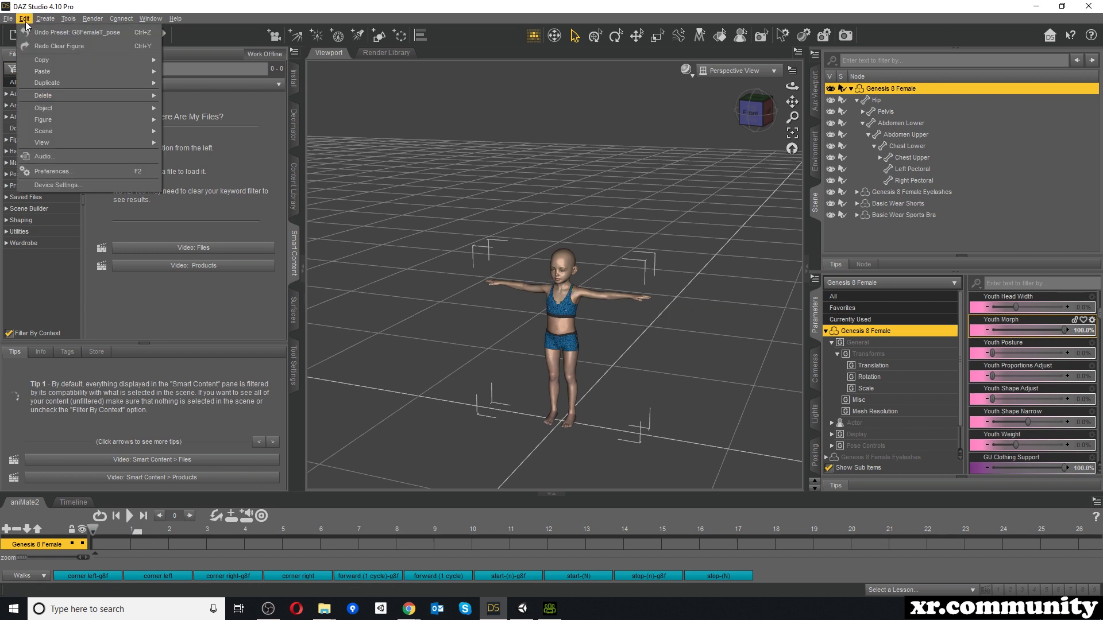
mouse_move(44, 125)
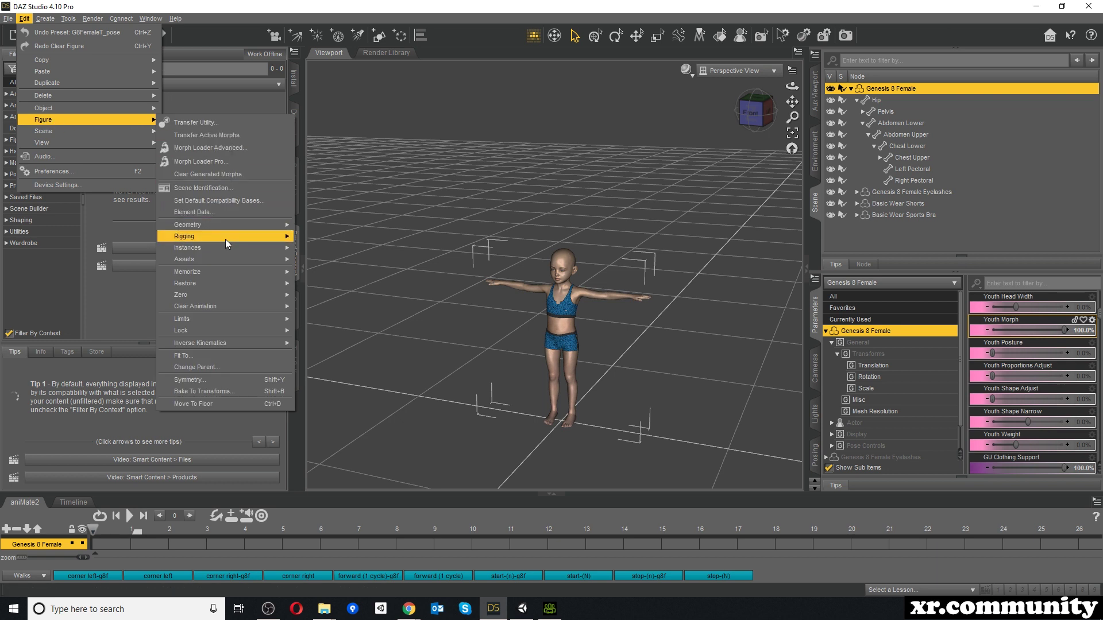
mouse_move(215, 304)
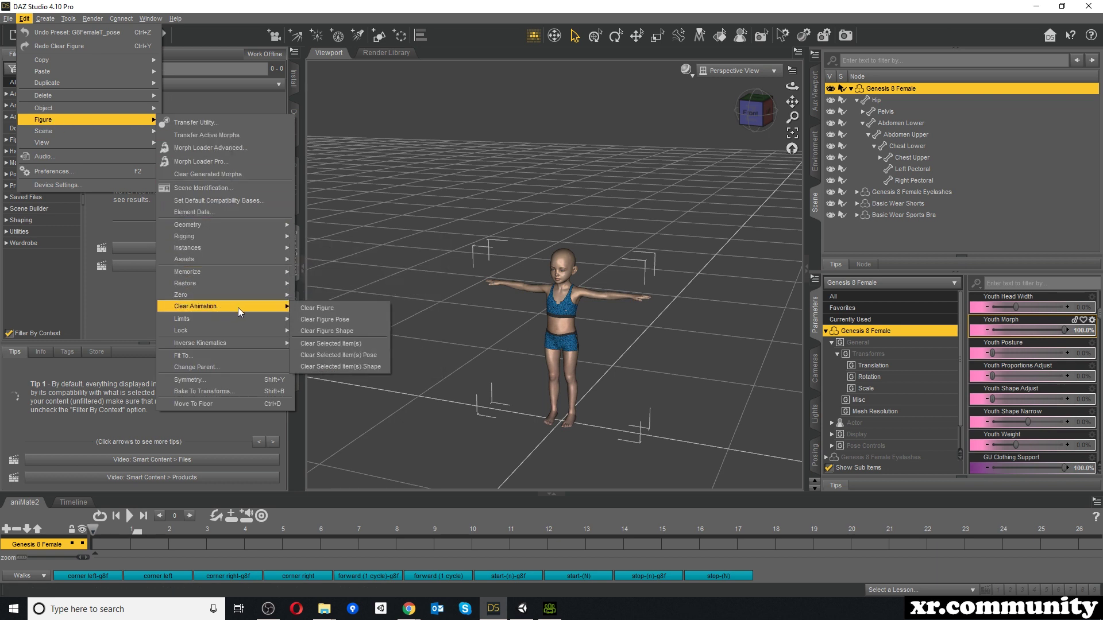
click(325, 321)
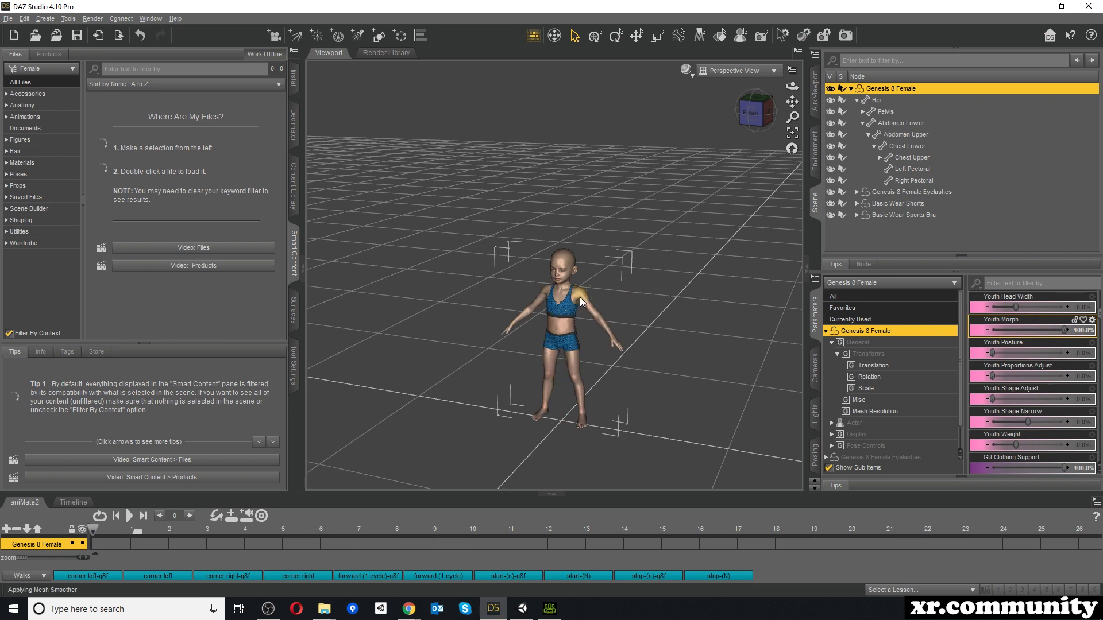
Start a DAZ export that overwrites YouthExport_DAZ.fbx
click(8, 19)
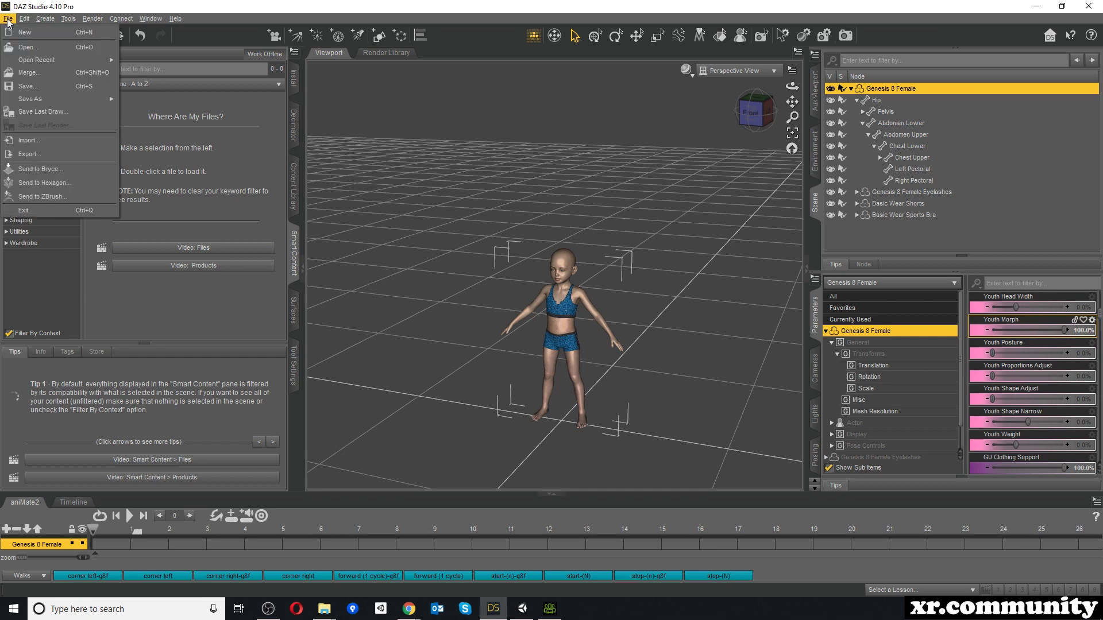
click(27, 154)
scroll(346, 170, down, 5)
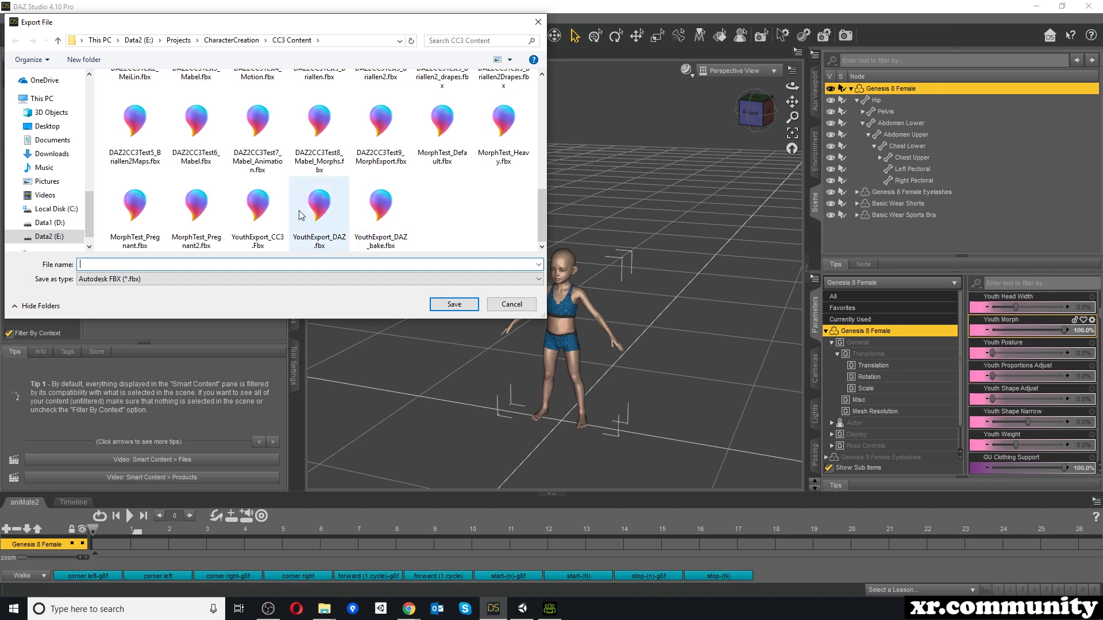
click(318, 209)
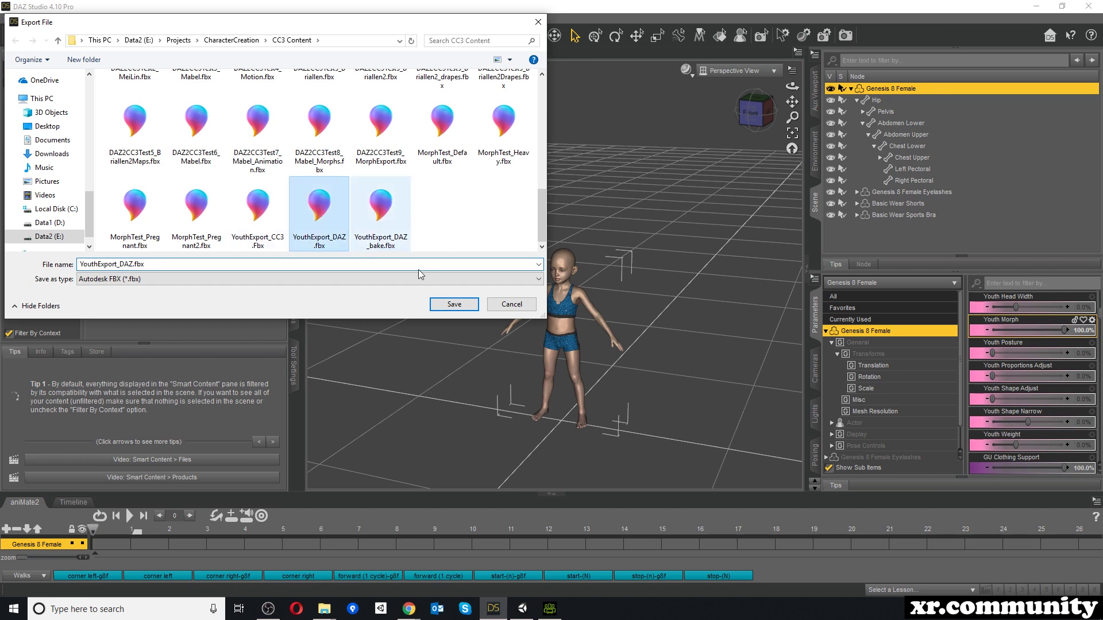
click(454, 304)
click(548, 322)
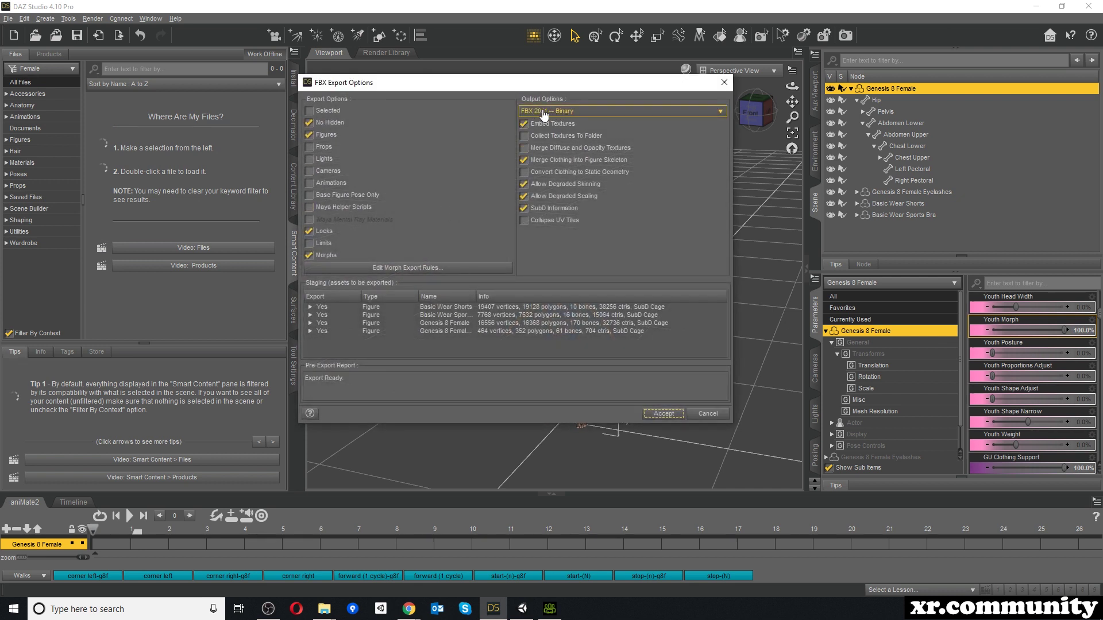
Export as FBX 2014 Binary with the Youth Morph rule set to Export
click(543, 114)
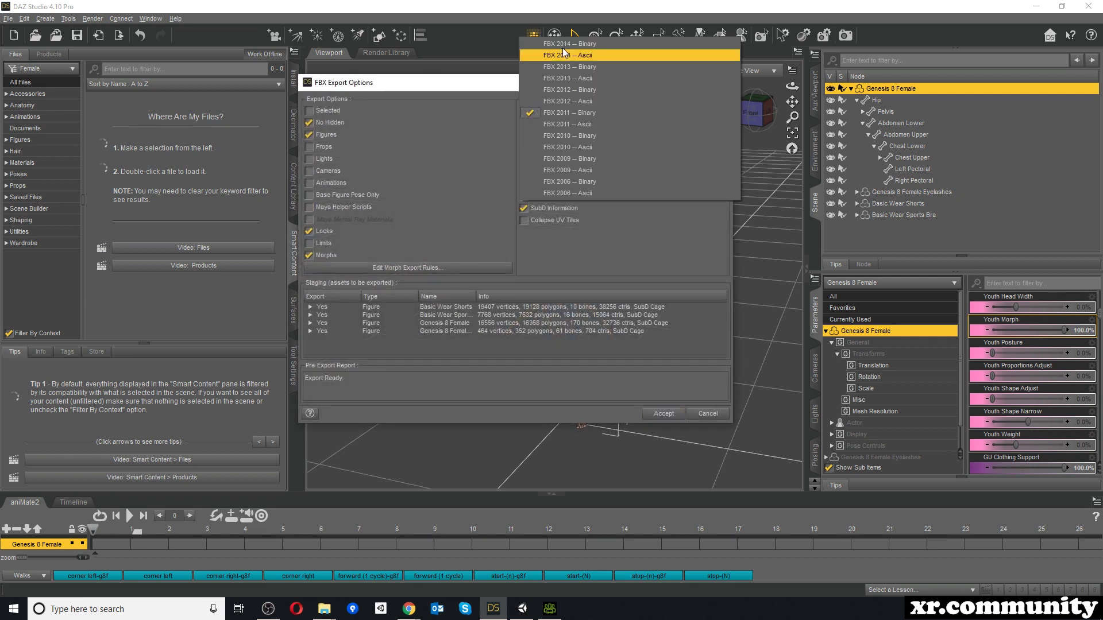
click(563, 45)
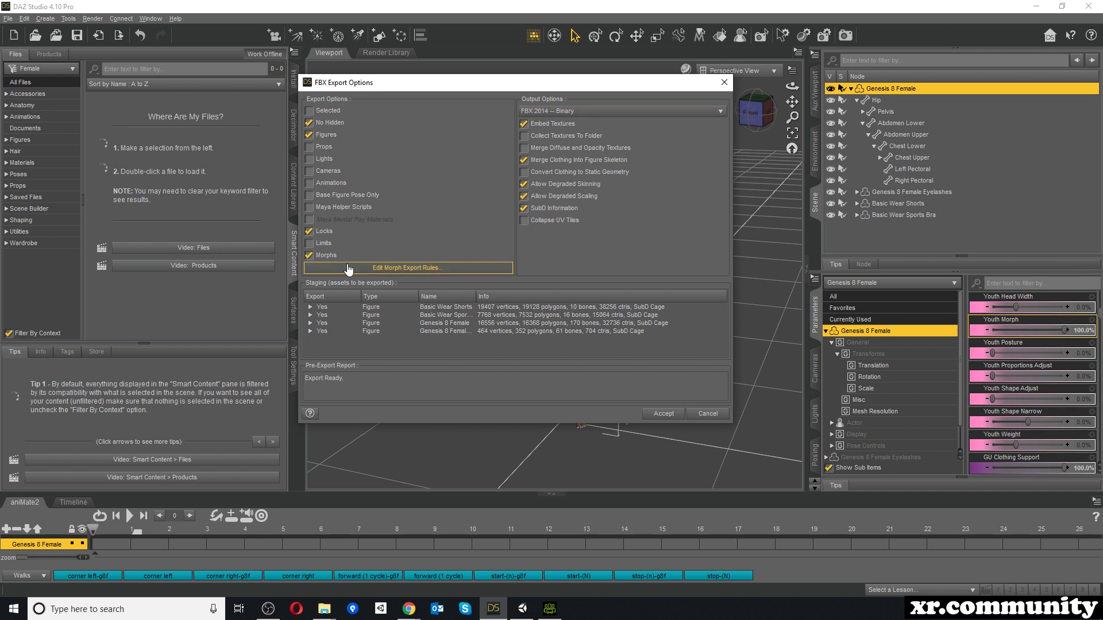
click(436, 268)
drag(544, 158, 554, 158)
click(564, 171)
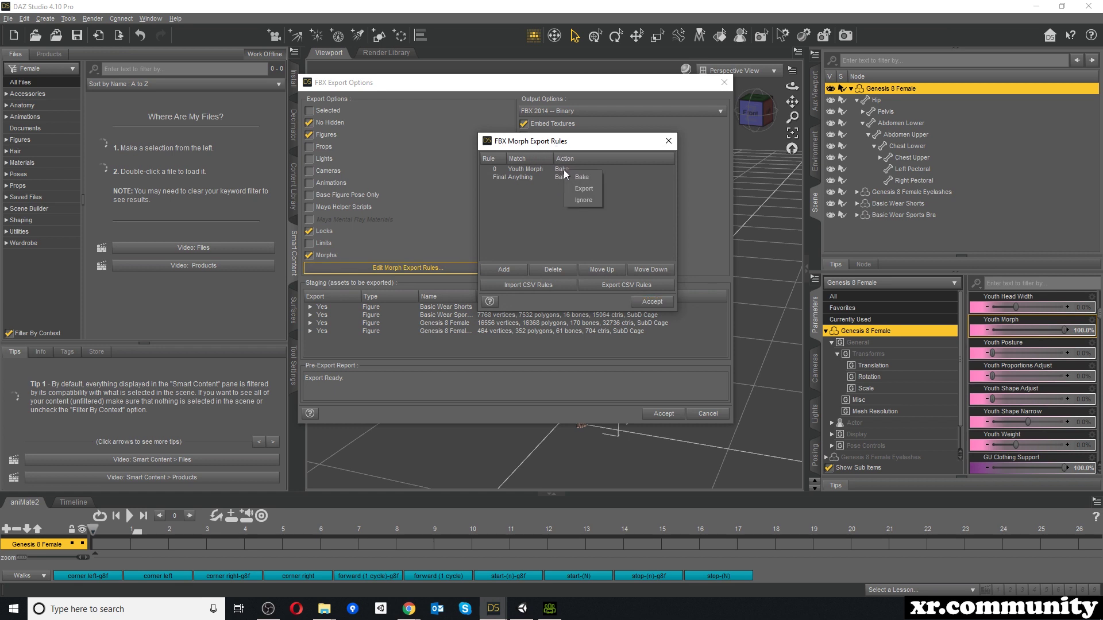
click(531, 207)
click(563, 171)
click(583, 189)
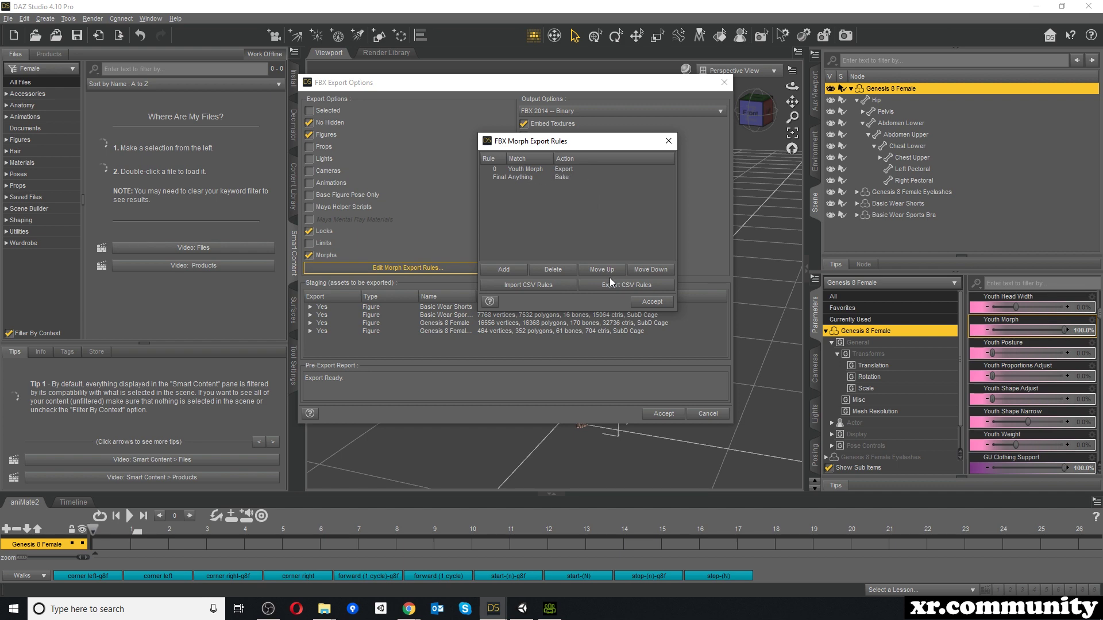
click(652, 302)
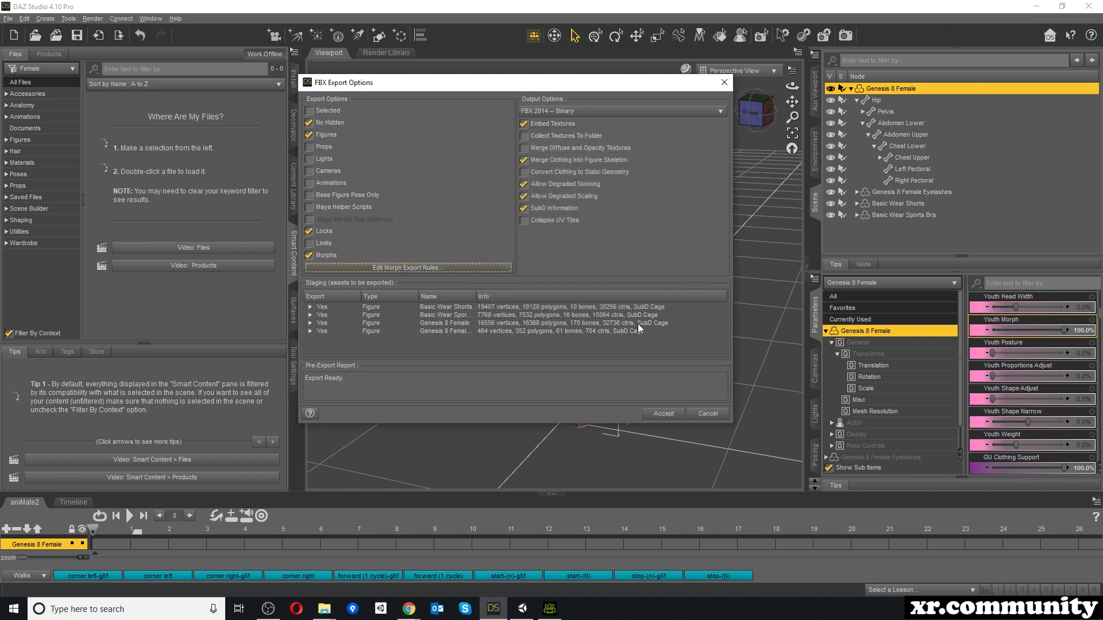
click(661, 414)
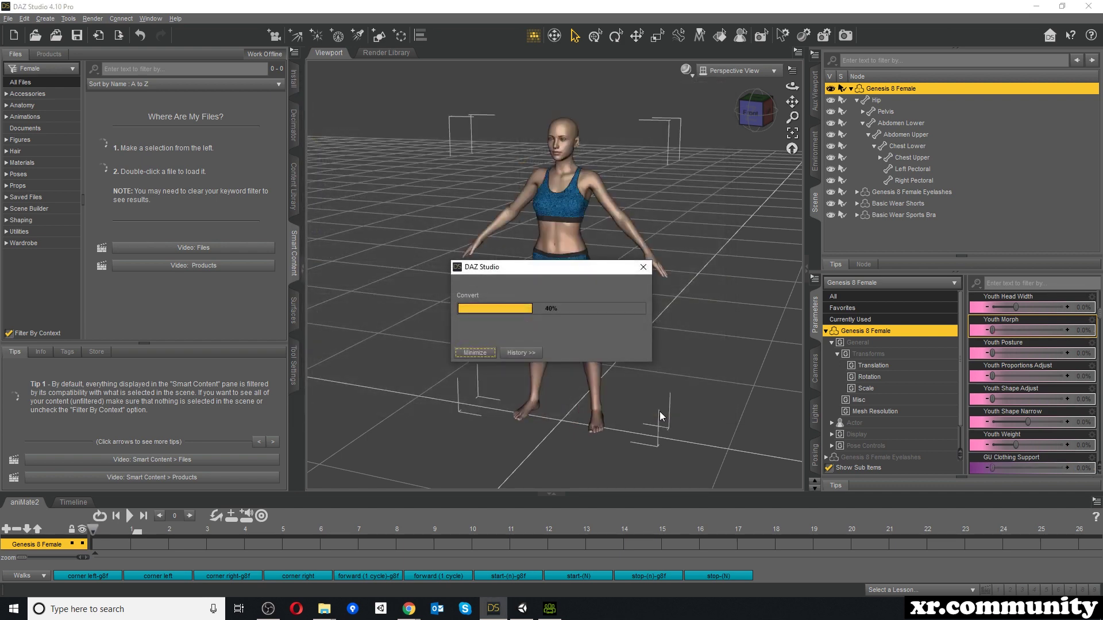
Export again over YouthExport_DAZ_bake.fbx with the Youth Morph rule set to Bake
click(8, 19)
click(23, 153)
scroll(365, 192, down, 10)
click(370, 198)
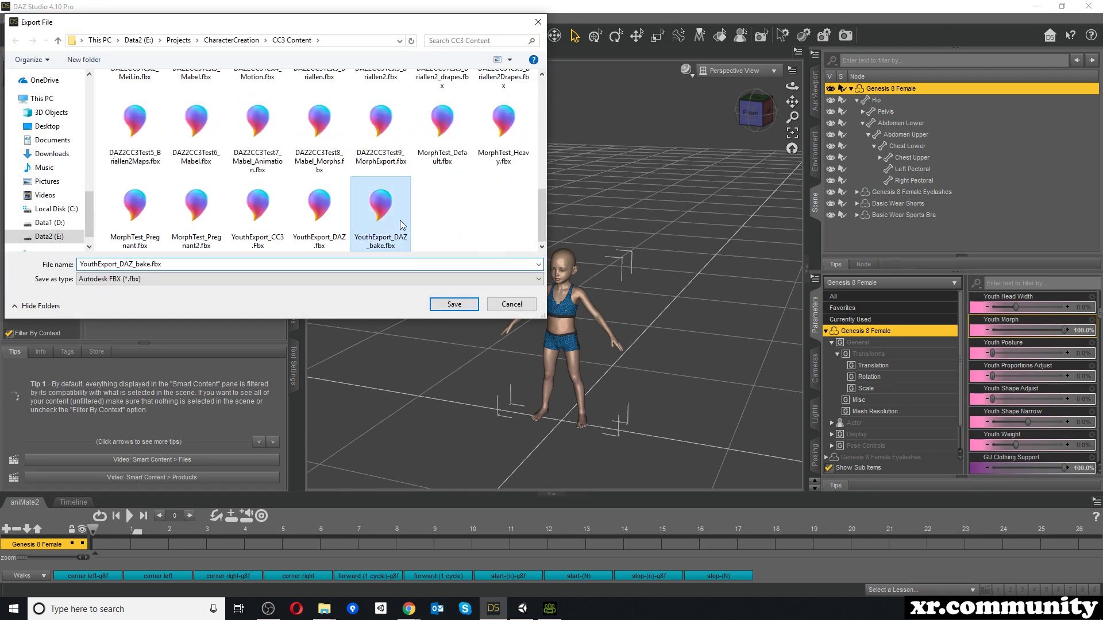
click(454, 304)
click(582, 316)
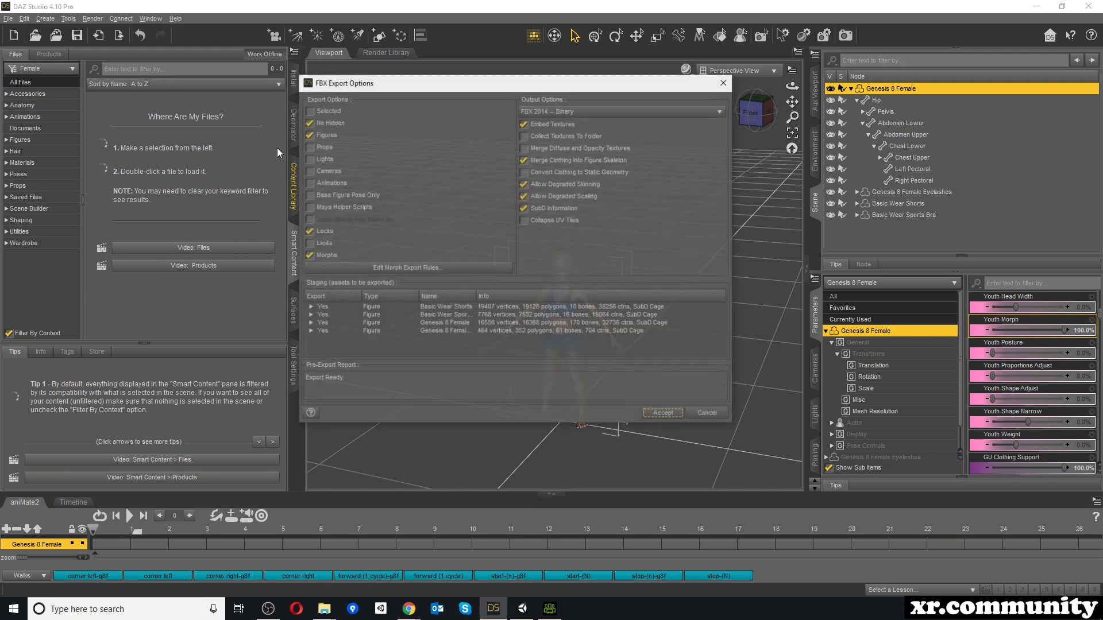
click(378, 267)
click(556, 177)
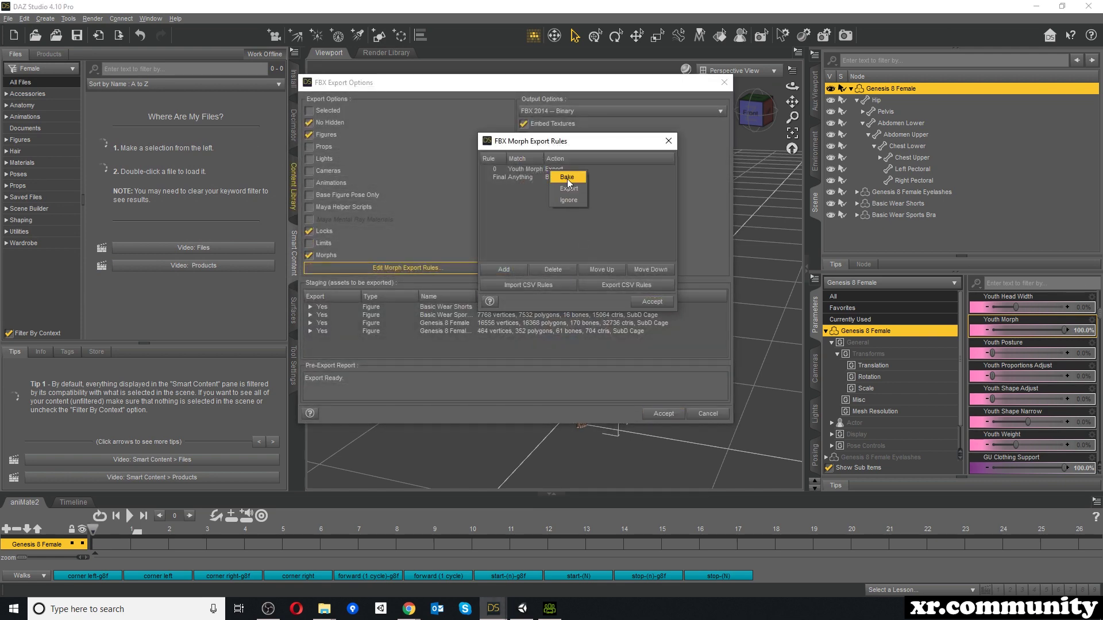
click(651, 301)
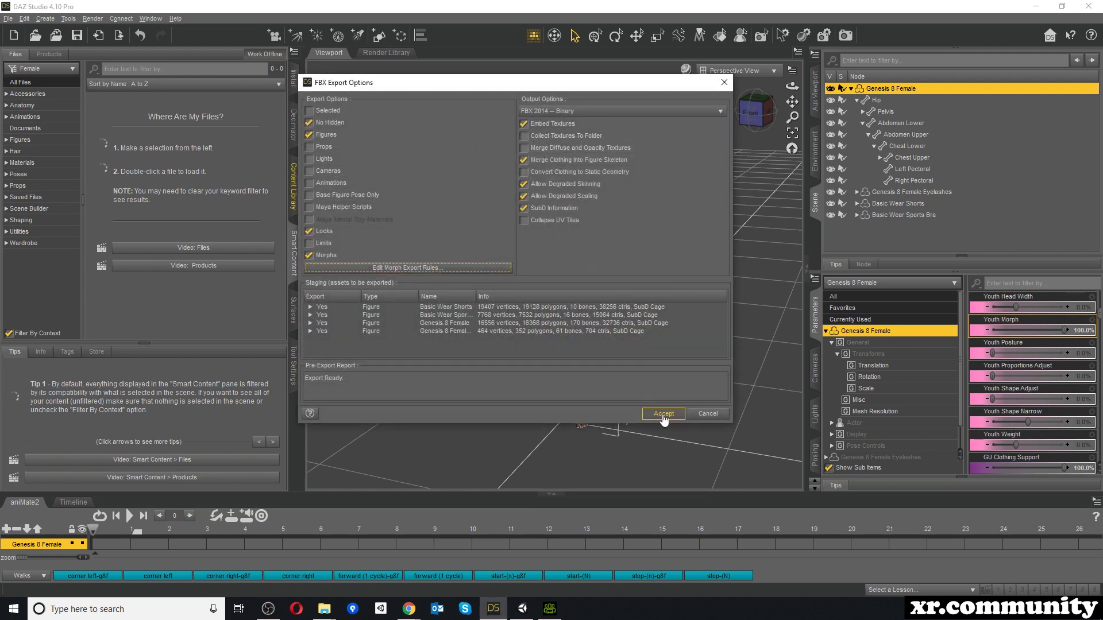
click(663, 414)
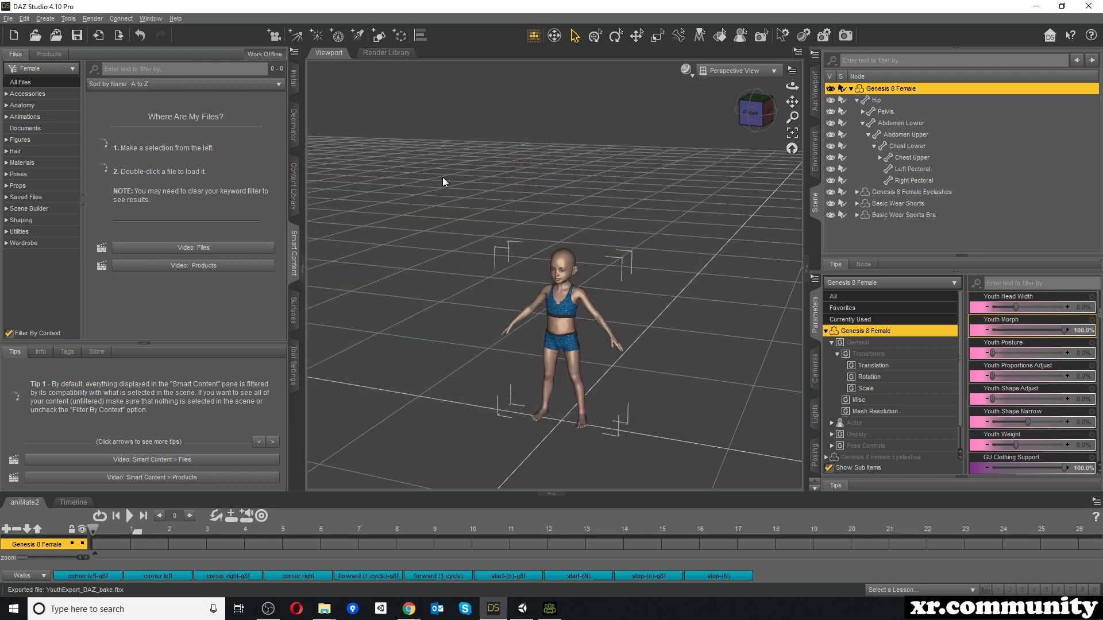
In Unity, select YouthExport_CC3, YouthExport_DAZ and YouthExport_DAZ_bake in turn, then clear the selection
mouse_move(522, 615)
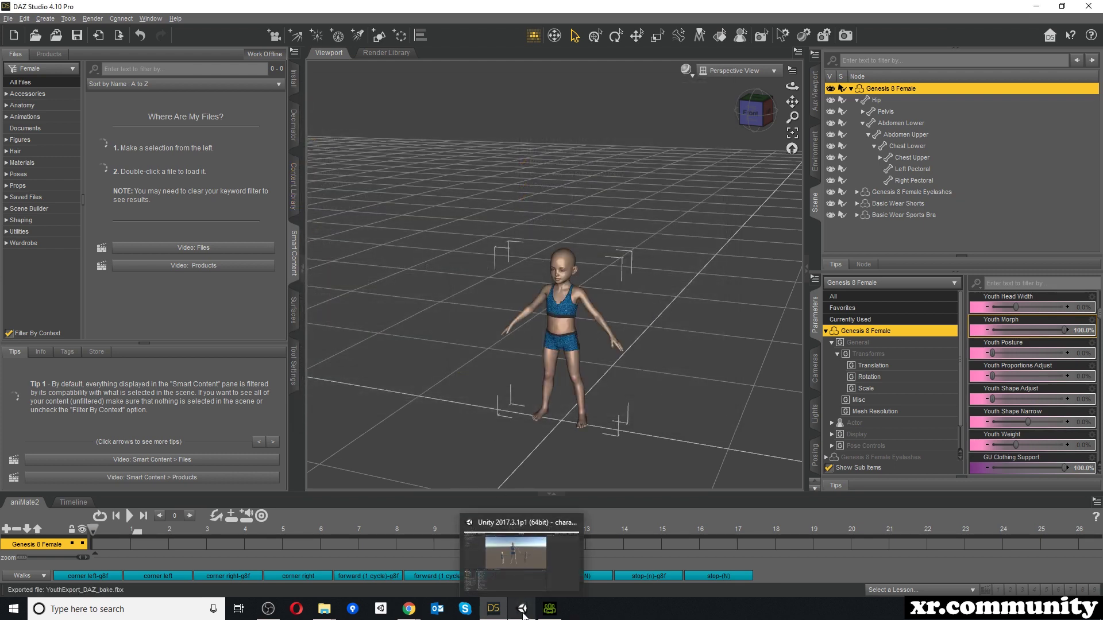
click(523, 613)
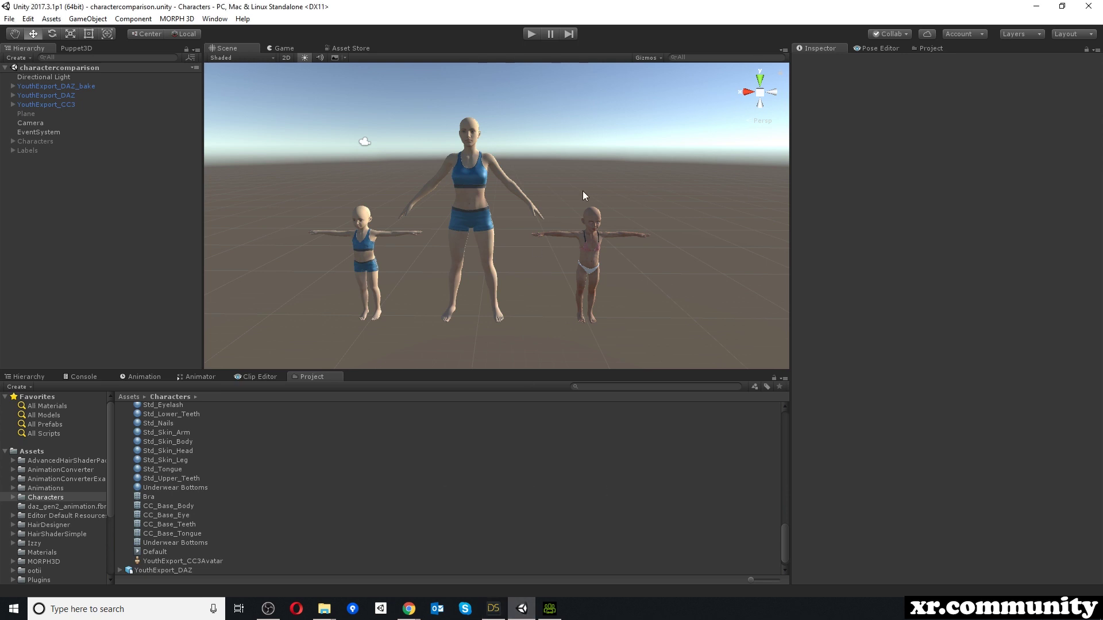
click(591, 239)
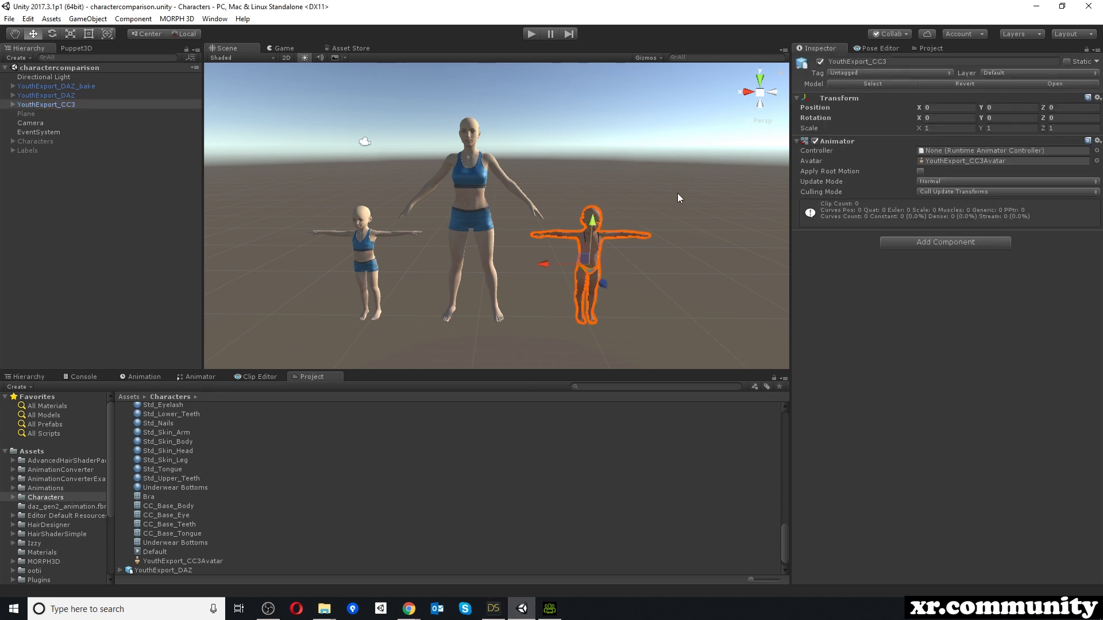
click(651, 143)
click(467, 160)
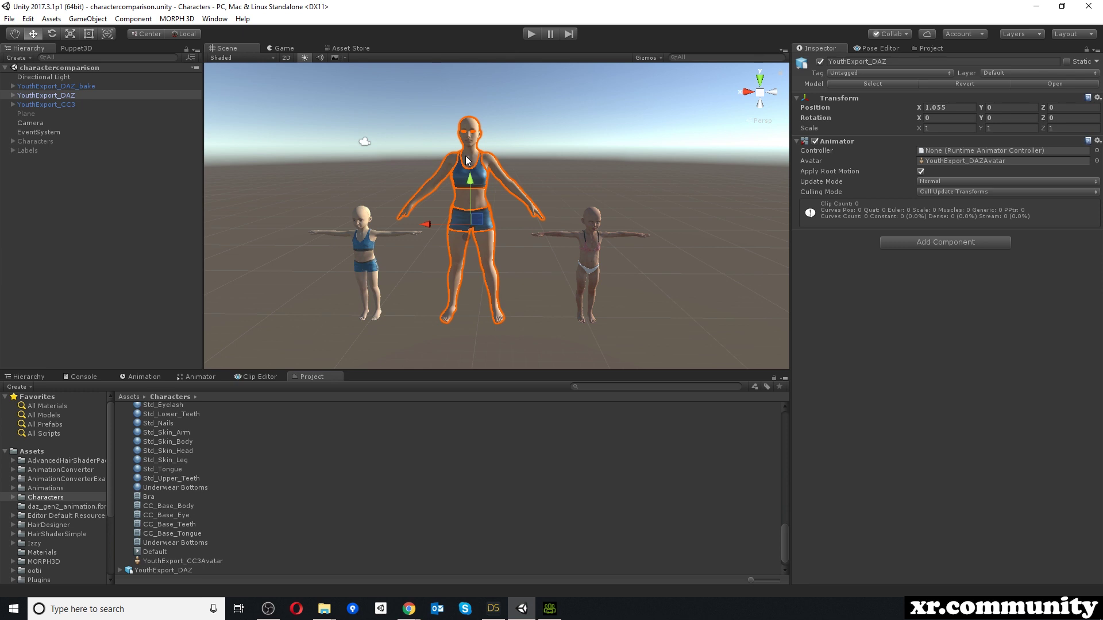
click(363, 251)
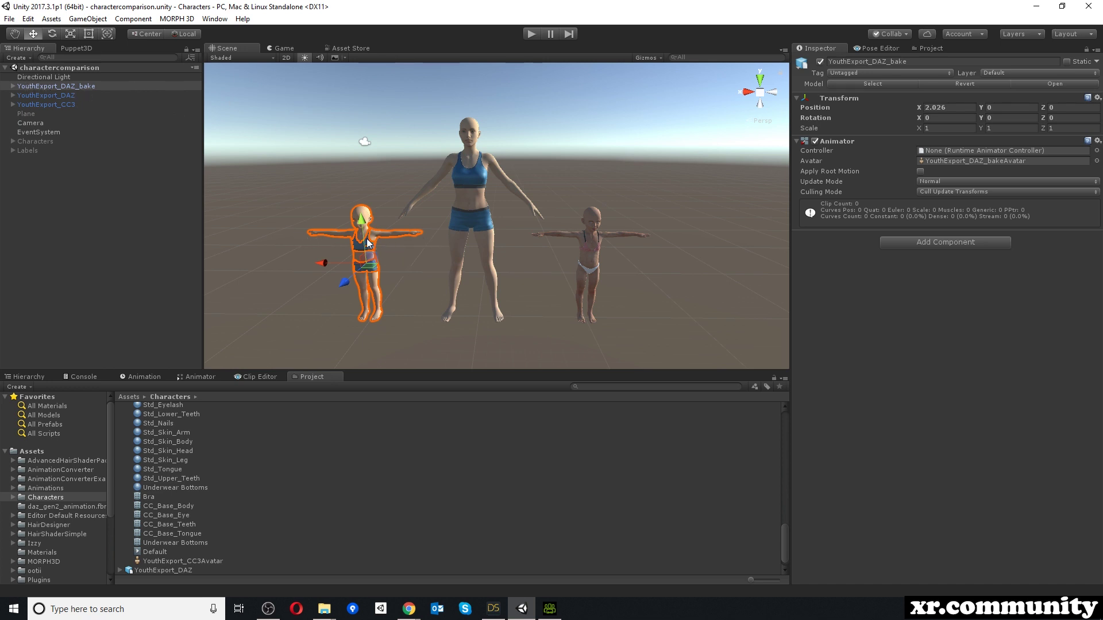
click(418, 314)
scroll(419, 314, down, 1)
Expand all three characters and select the CC3 child's CC_Base_Body, re-expanding its BlendShapes
click(13, 105)
click(13, 95)
click(13, 87)
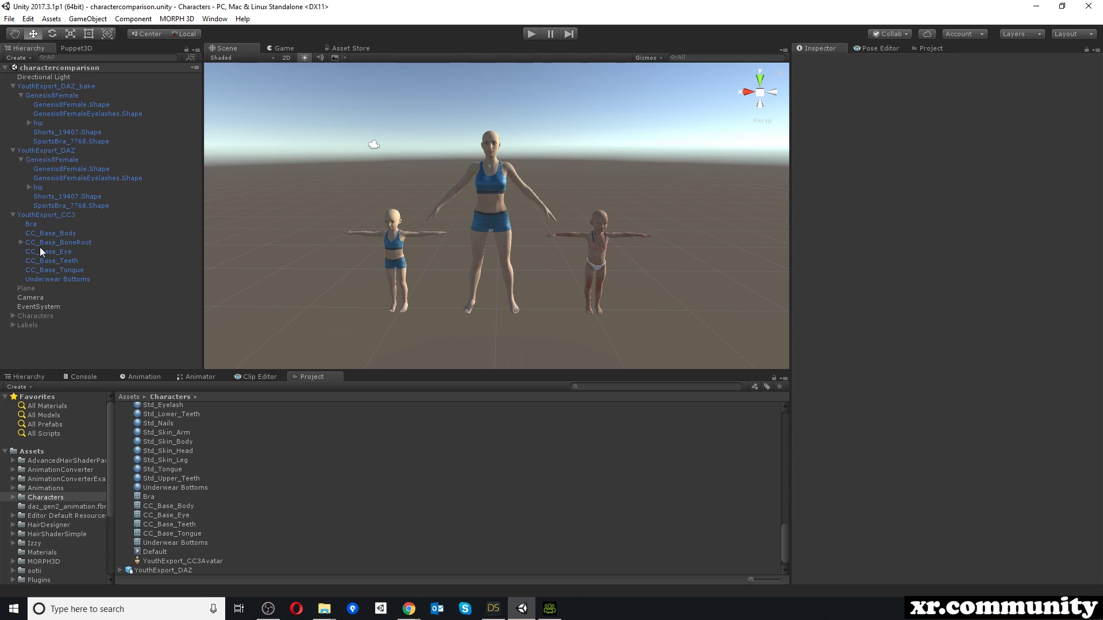
click(50, 233)
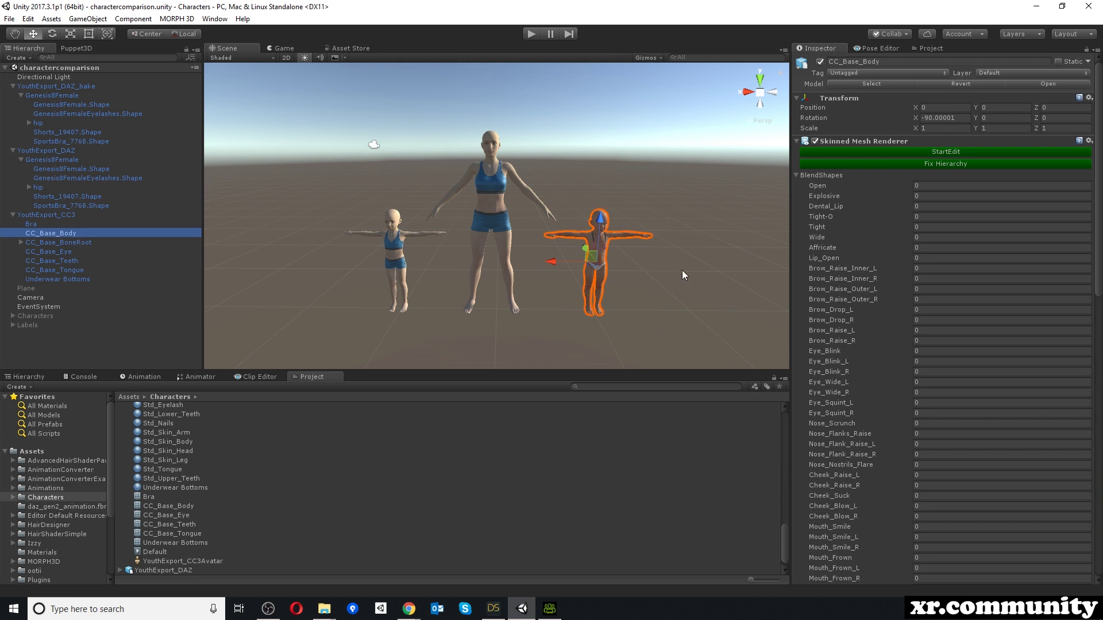
click(796, 175)
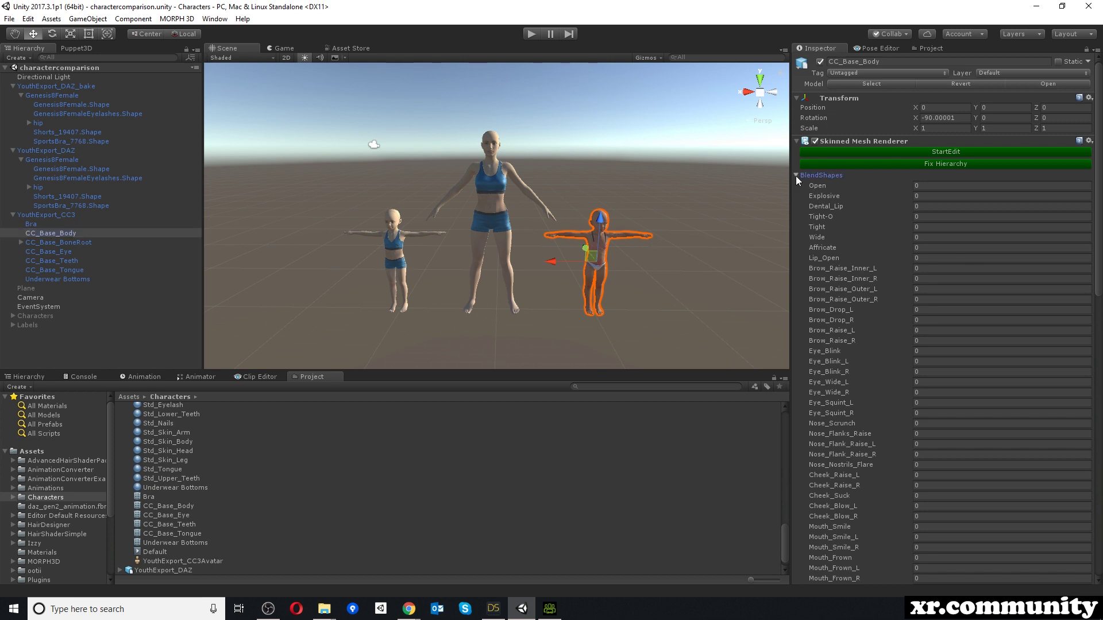
click(798, 174)
Scroll through the CC_Base_Body blend shape weights, then switch to Character Creator
scroll(895, 247, down, 10)
scroll(928, 254, up, 10)
scroll(881, 193, down, 15)
scroll(901, 218, up, 15)
scroll(899, 184, down, 5)
click(550, 609)
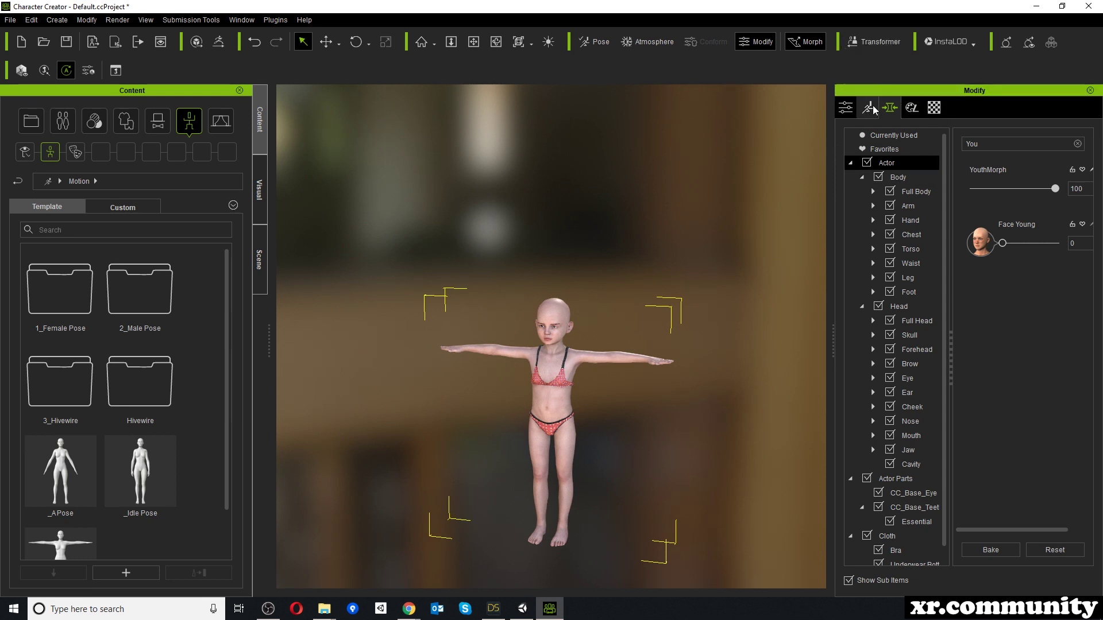
Open Edit Facial from the Motion tab and view the Happy expression presets
click(870, 109)
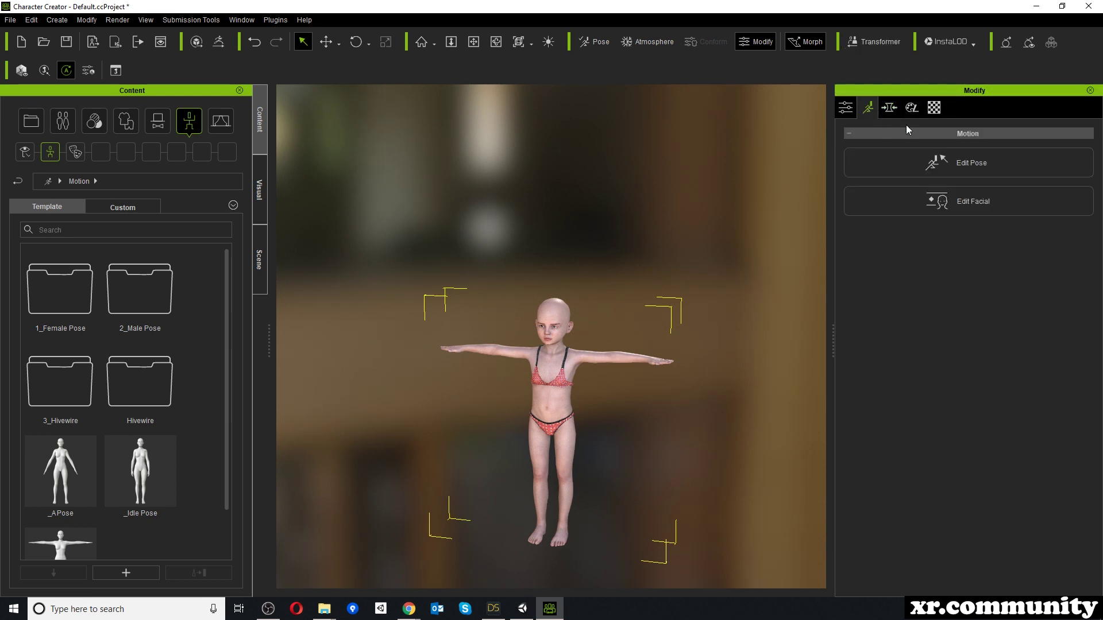
click(942, 202)
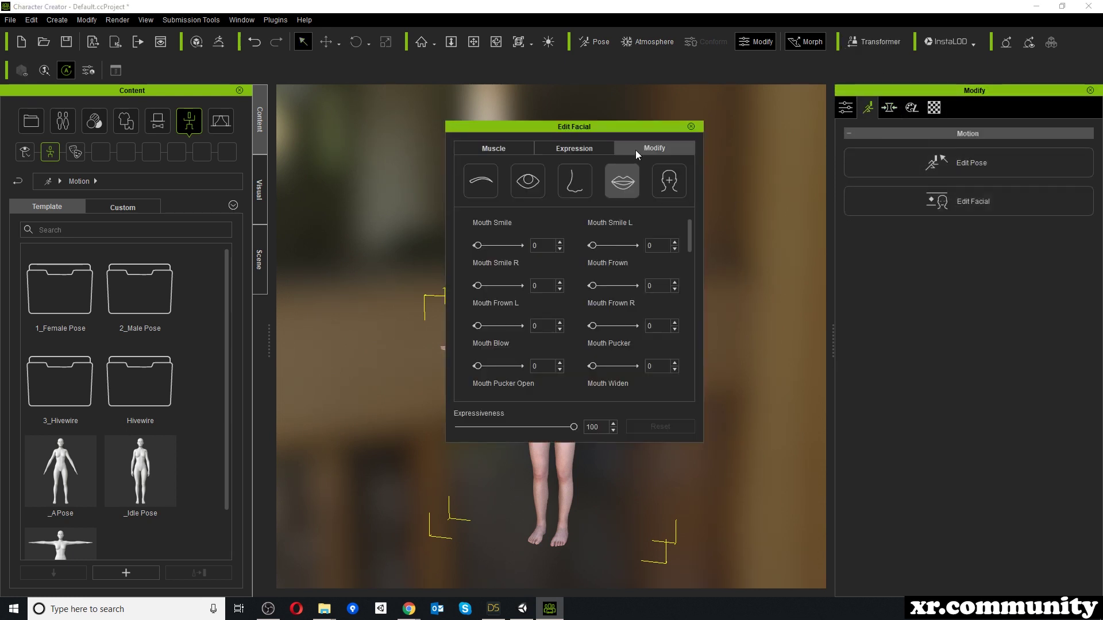
click(586, 148)
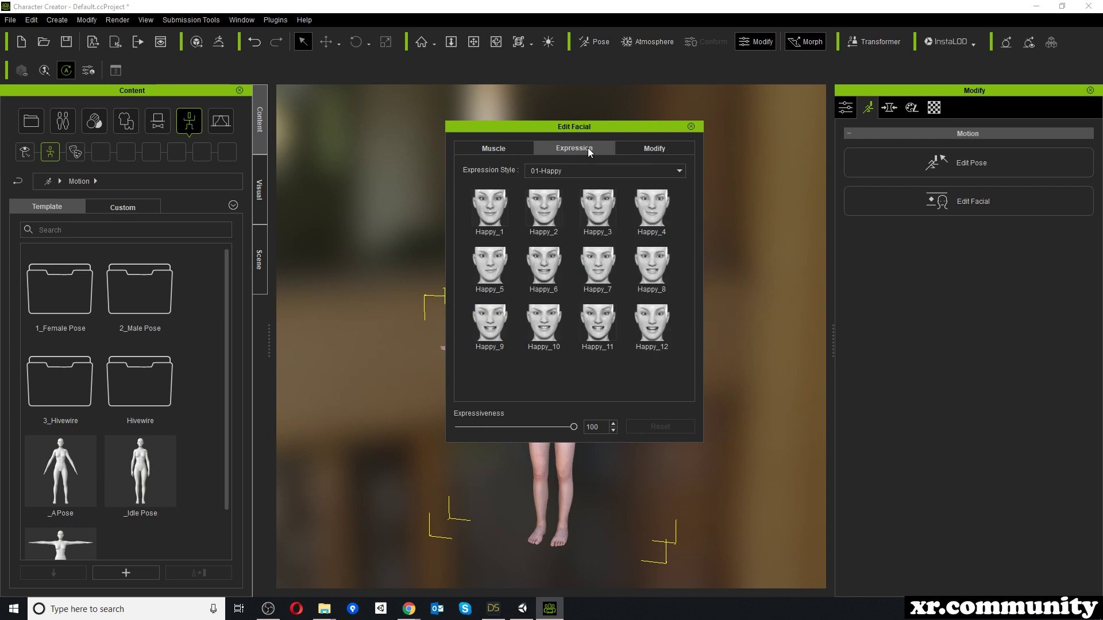
Flip between the nose/cheek, mouth, eye and brow slider groups, ending on nose and cheek
click(638, 148)
click(560, 185)
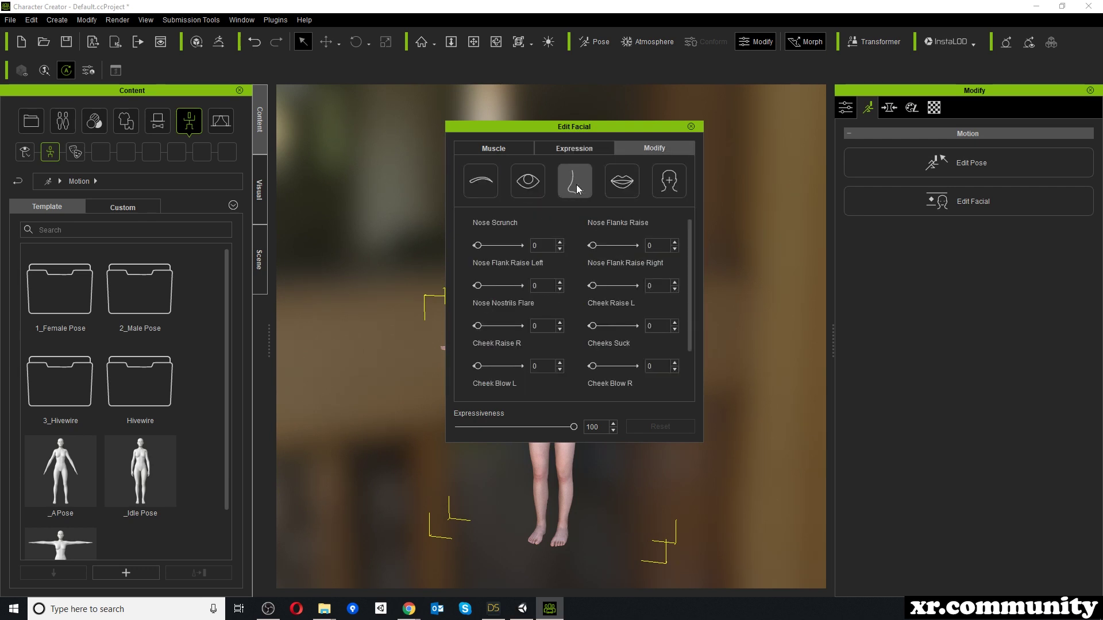
click(626, 184)
click(575, 182)
click(528, 181)
click(490, 182)
click(528, 182)
click(575, 183)
drag(692, 271, 490, 356)
Close Edit Facial, return to Unity and select the middle character YouthExport_DAZ
click(691, 126)
click(520, 610)
scroll(938, 225, up, 5)
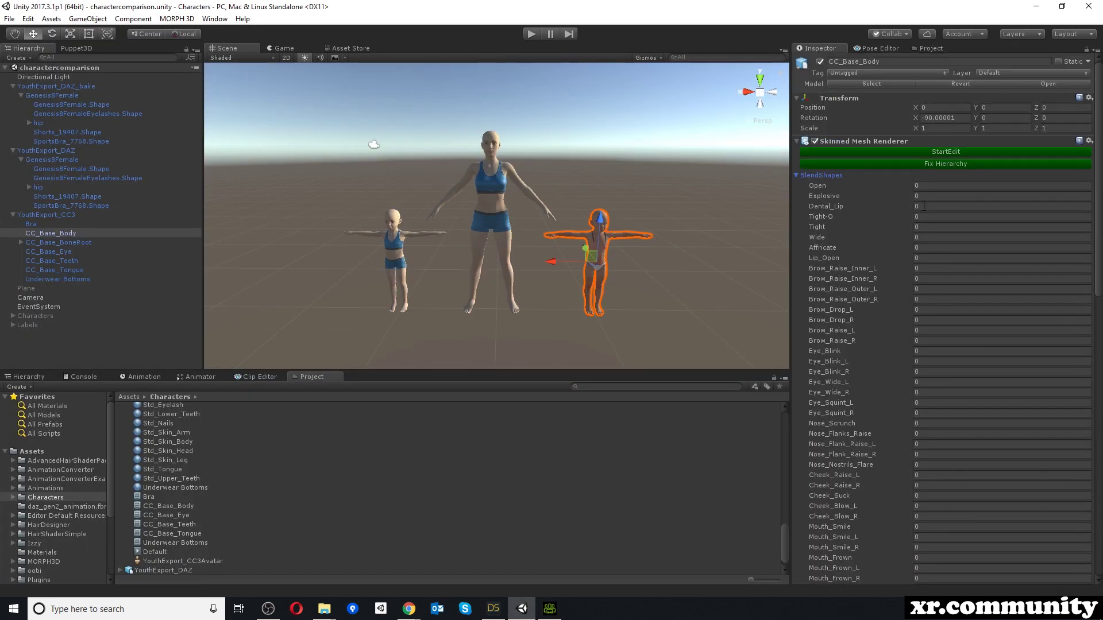
scroll(860, 188, down, 5)
scroll(838, 136, up, 1)
scroll(839, 135, up, 1)
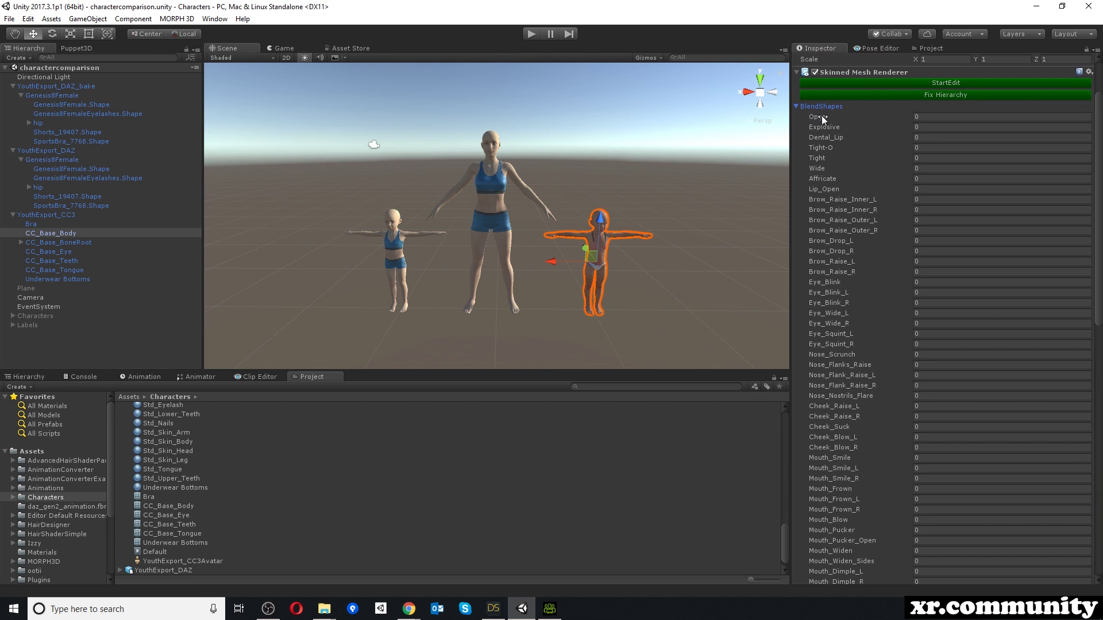
scroll(860, 196, down, 3)
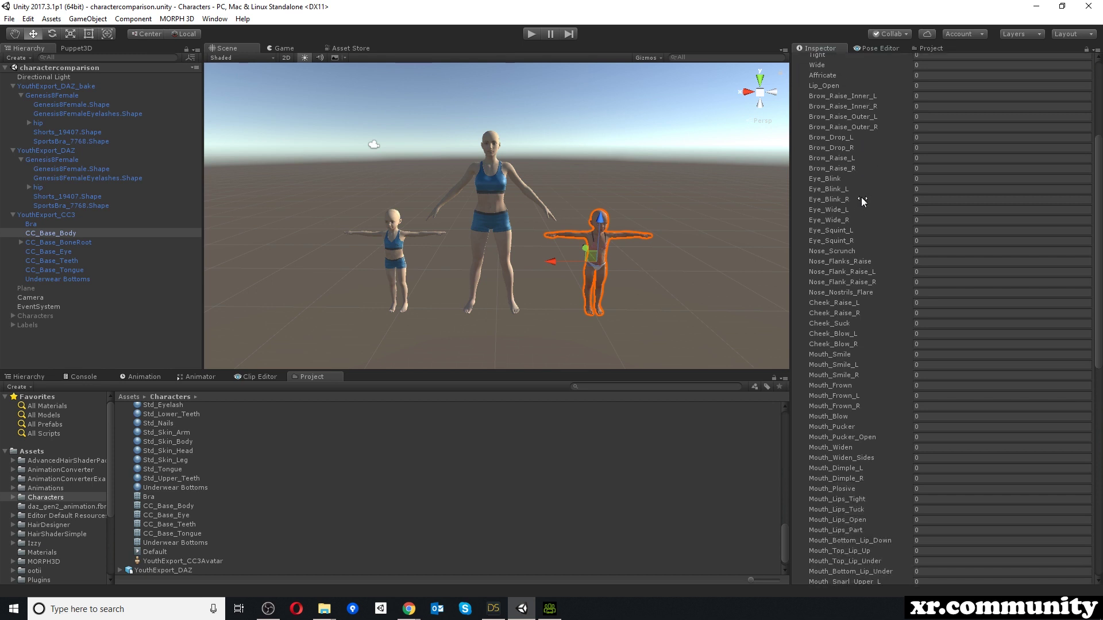
scroll(846, 241, down, 7)
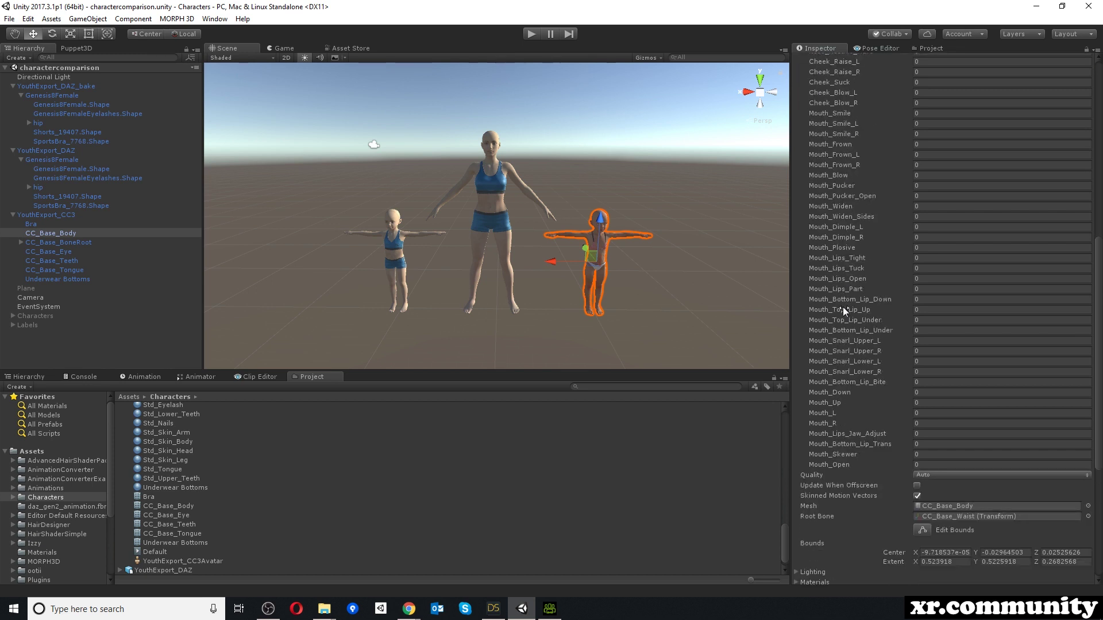
scroll(844, 453, up, 3)
click(490, 218)
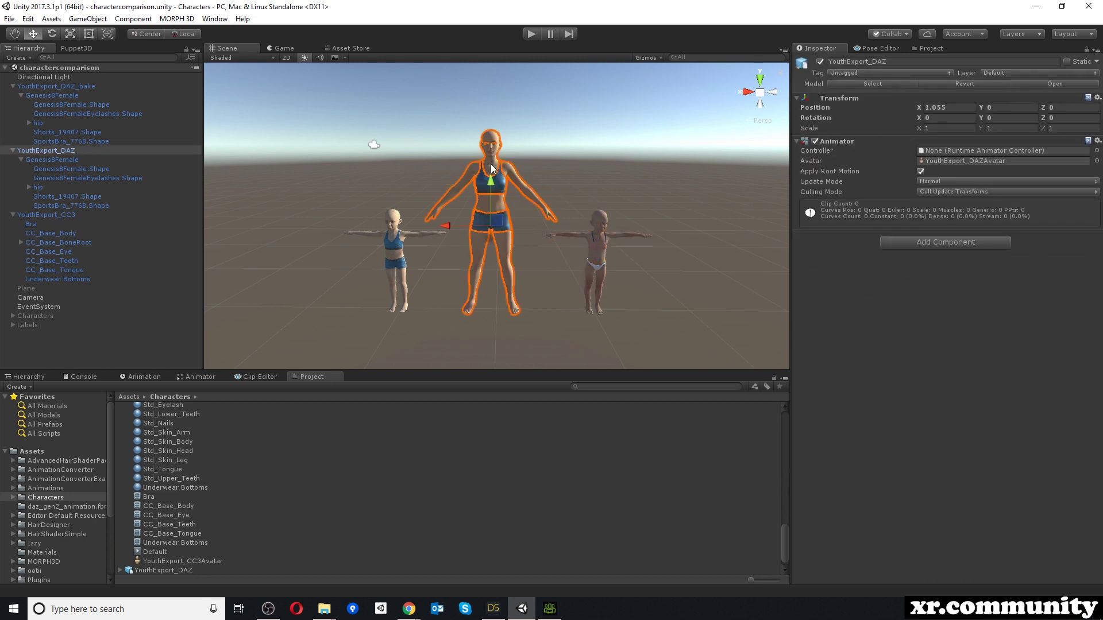
Select Genesis8Female.Shape with its BlendShapes shown, then add the Eyelashes, Shorts and SportsBra meshes
click(61, 170)
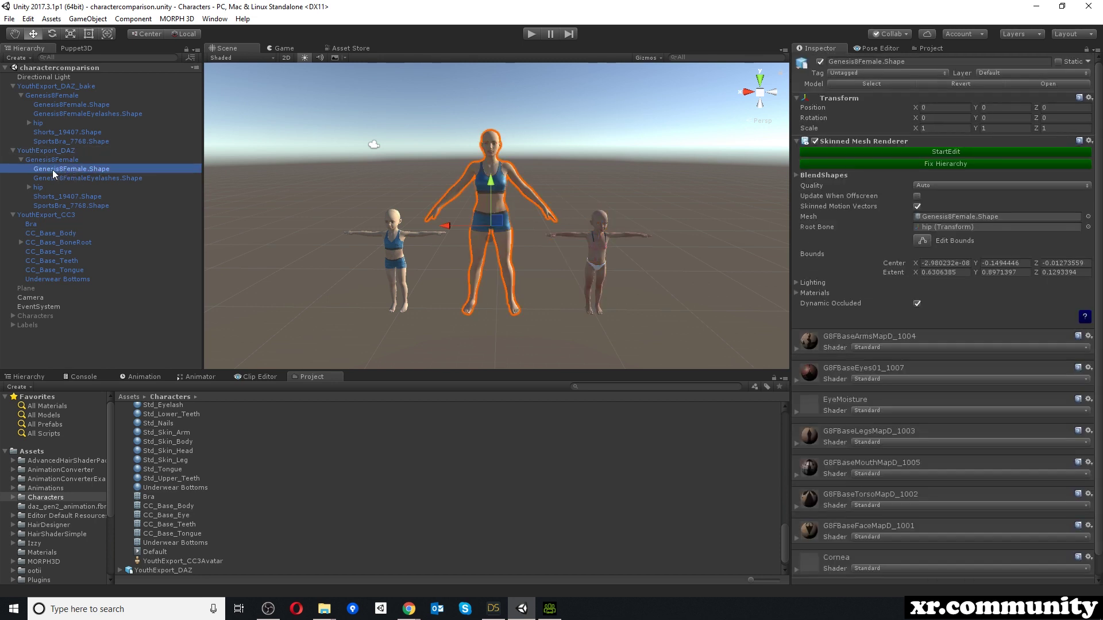
click(796, 174)
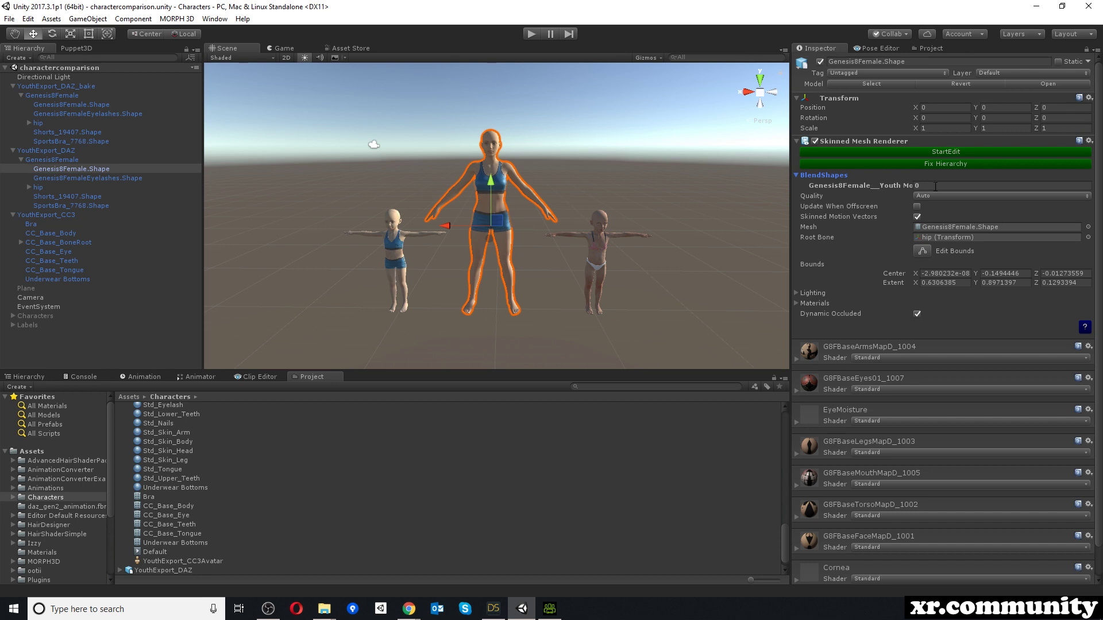
click(935, 186)
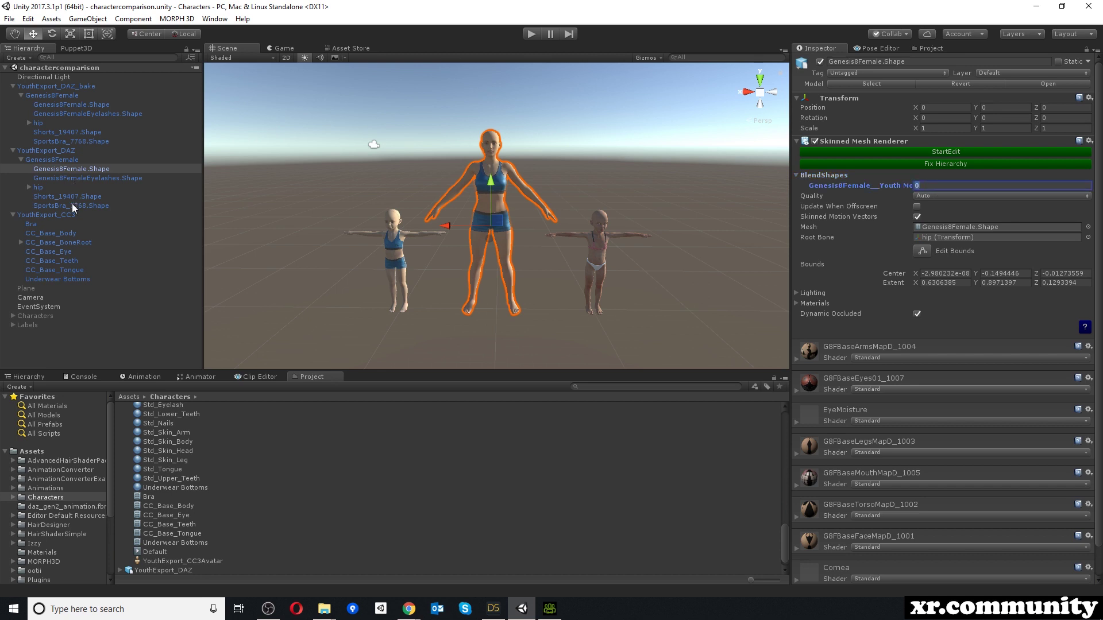
ctrl+click(72, 204)
ctrl+click(69, 196)
ctrl+click(74, 178)
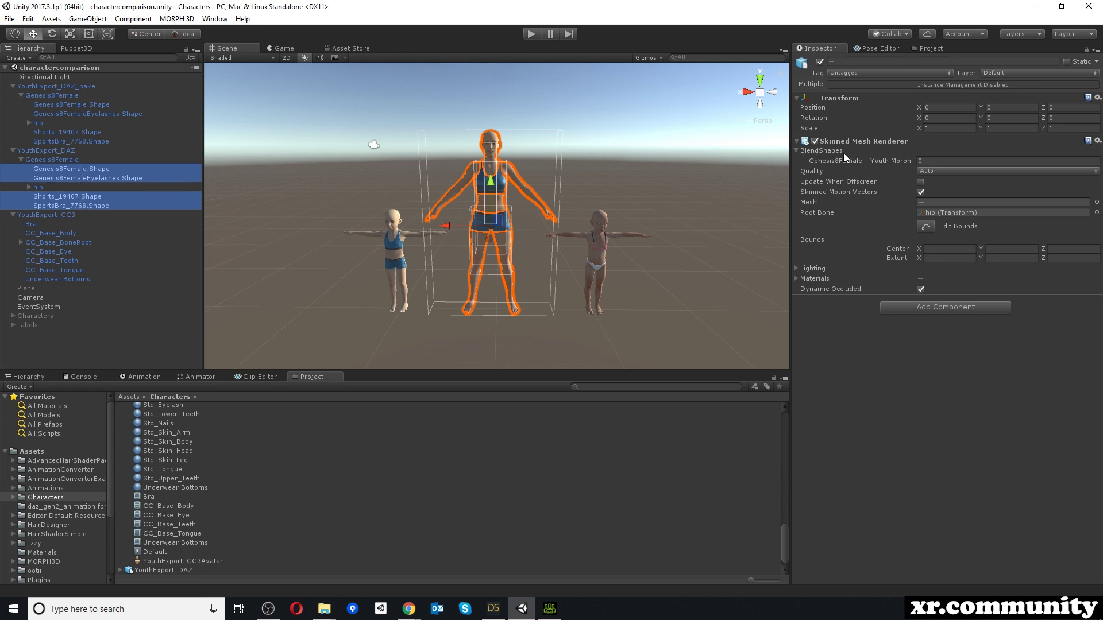
Enter 100 as the Youth Morph blend shape weight for the selected meshes
click(940, 161)
text(100)
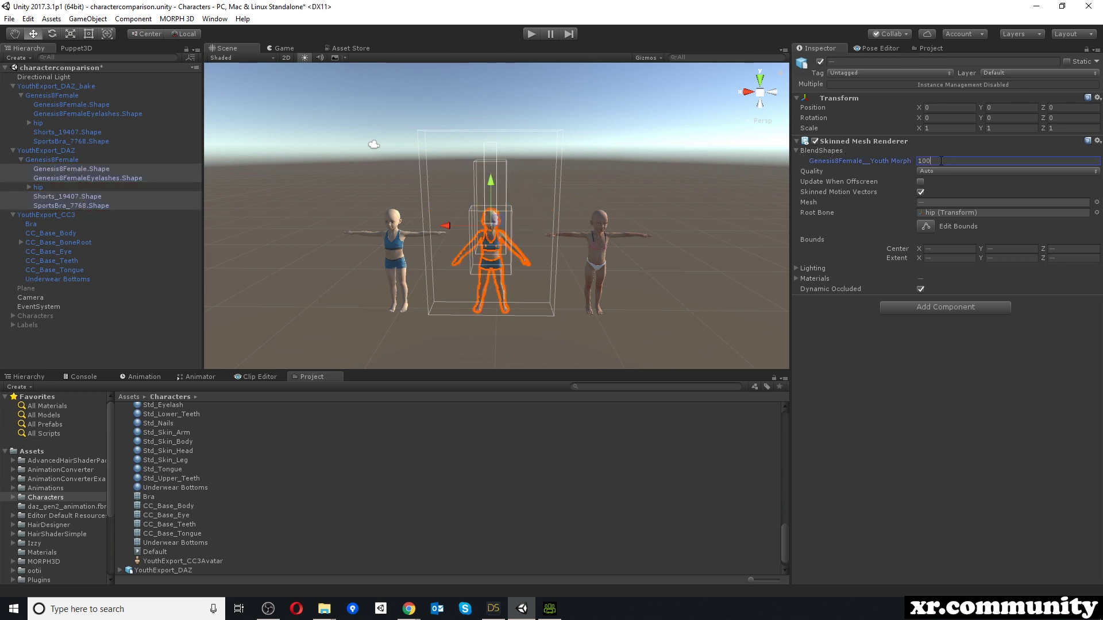
scroll(502, 261, up, 6)
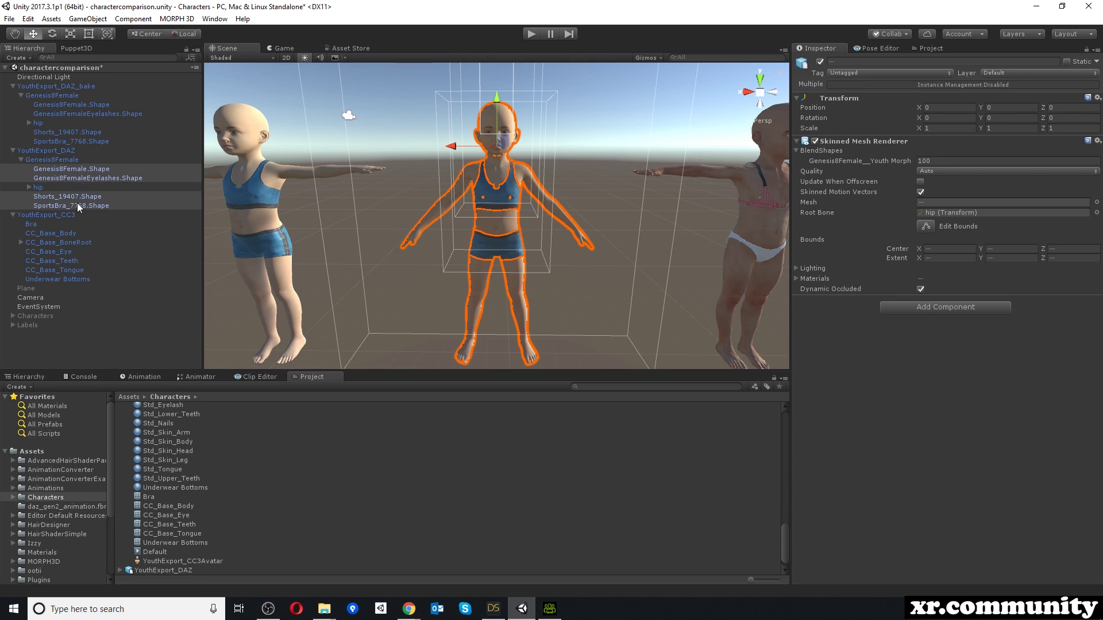
Check the sports bra, shorts, eyelash and body meshes and pan to the morphed DAZ child
click(60, 168)
click(69, 177)
click(72, 205)
click(69, 195)
click(67, 178)
click(64, 169)
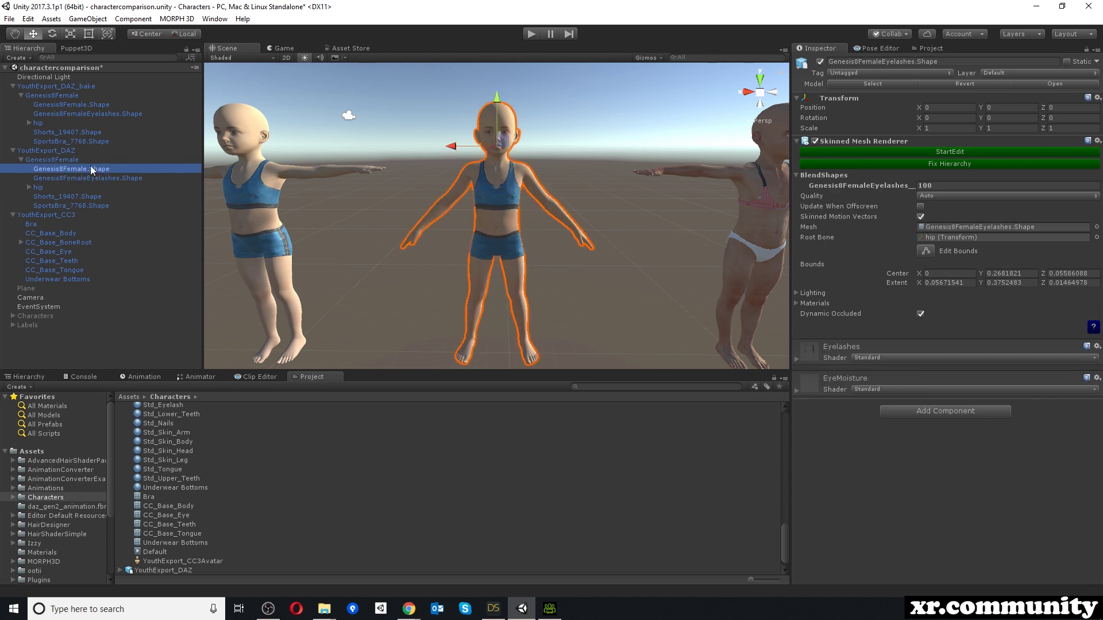
middle_drag(484, 152, 570, 150)
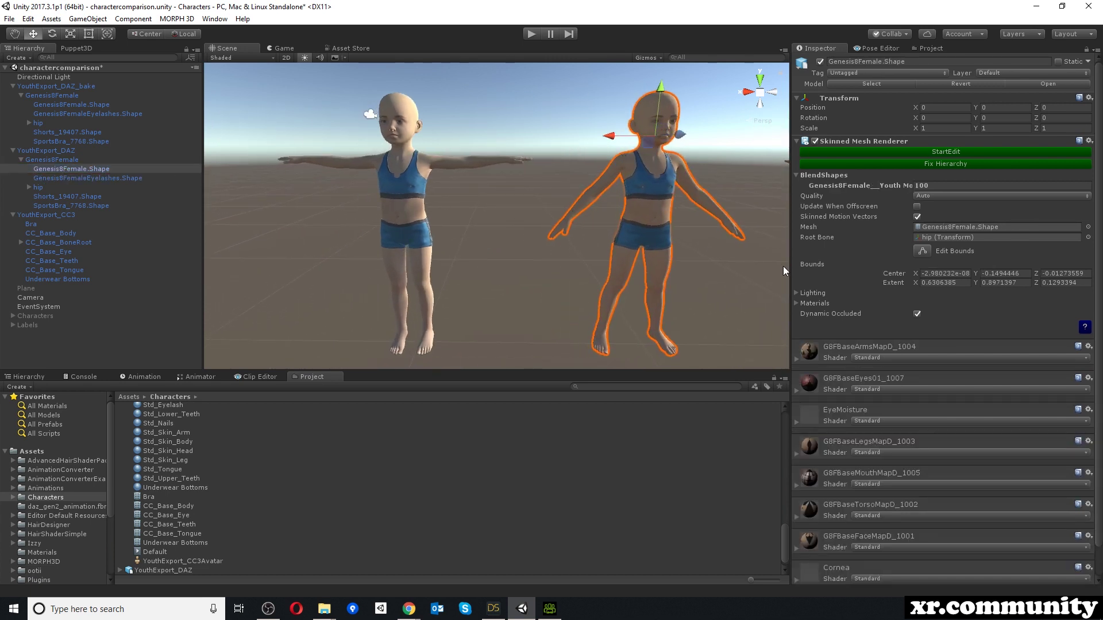
middle_drag(701, 205, 642, 167)
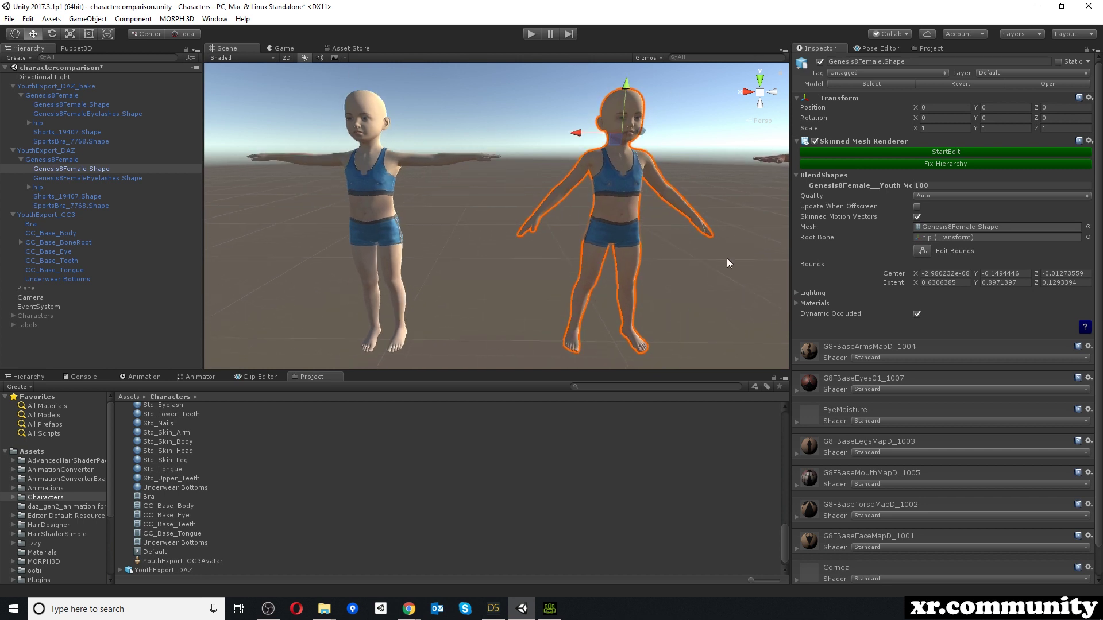
middle_drag(726, 257, 585, 248)
click(87, 169)
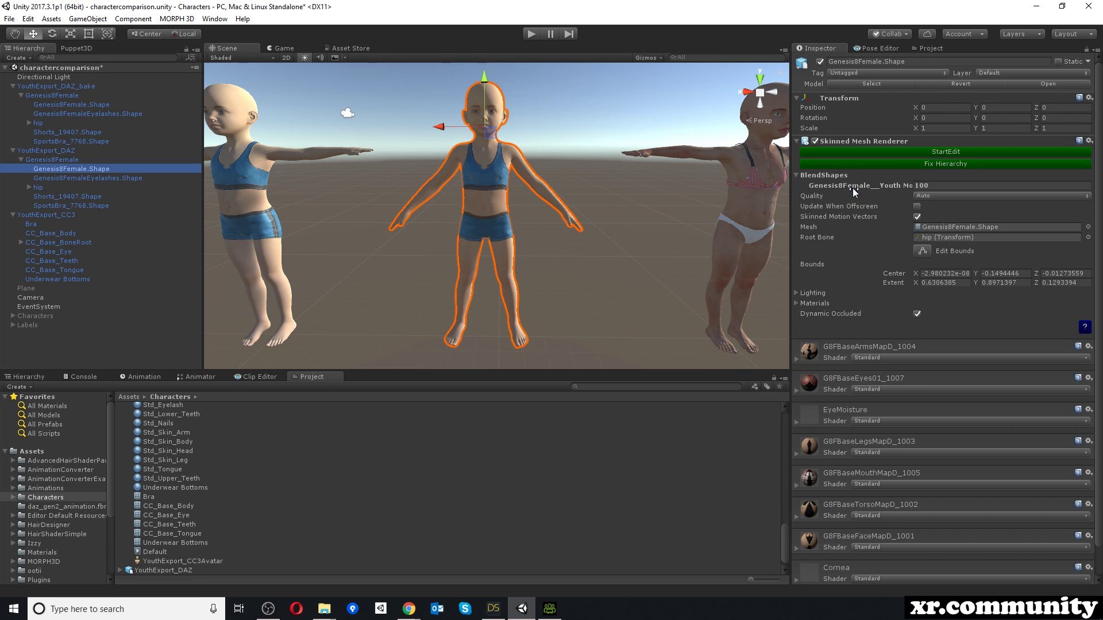
Zoom out to frame all three children, select the CC3 character, then deselect it
scroll(739, 191, down, 3)
middle_drag(655, 181, 567, 177)
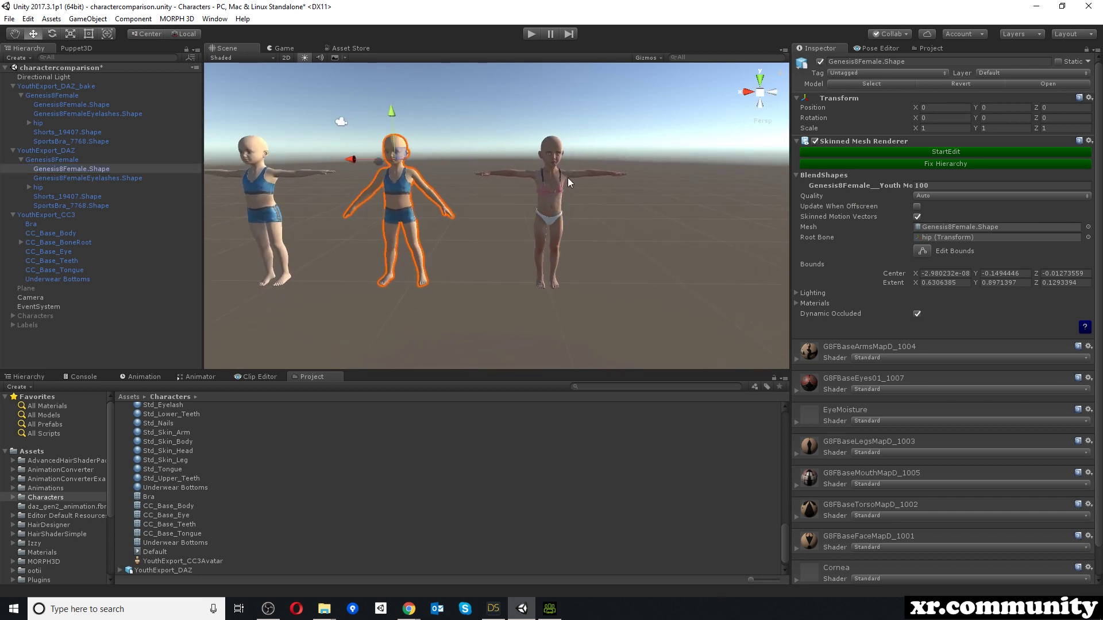
click(556, 173)
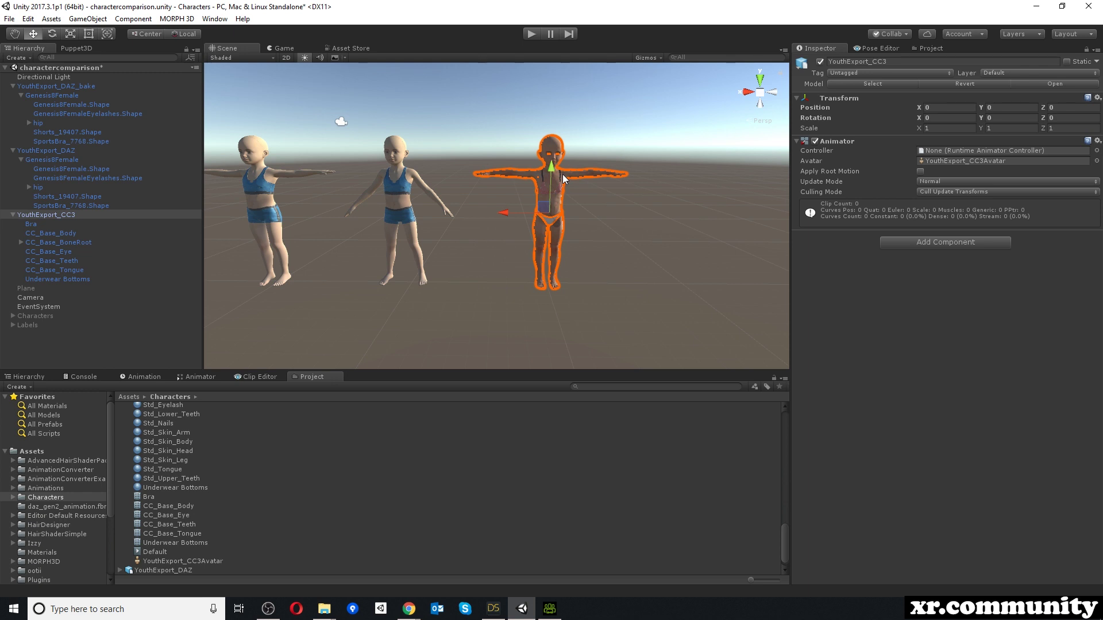
scroll(563, 174, down, 3)
click(289, 128)
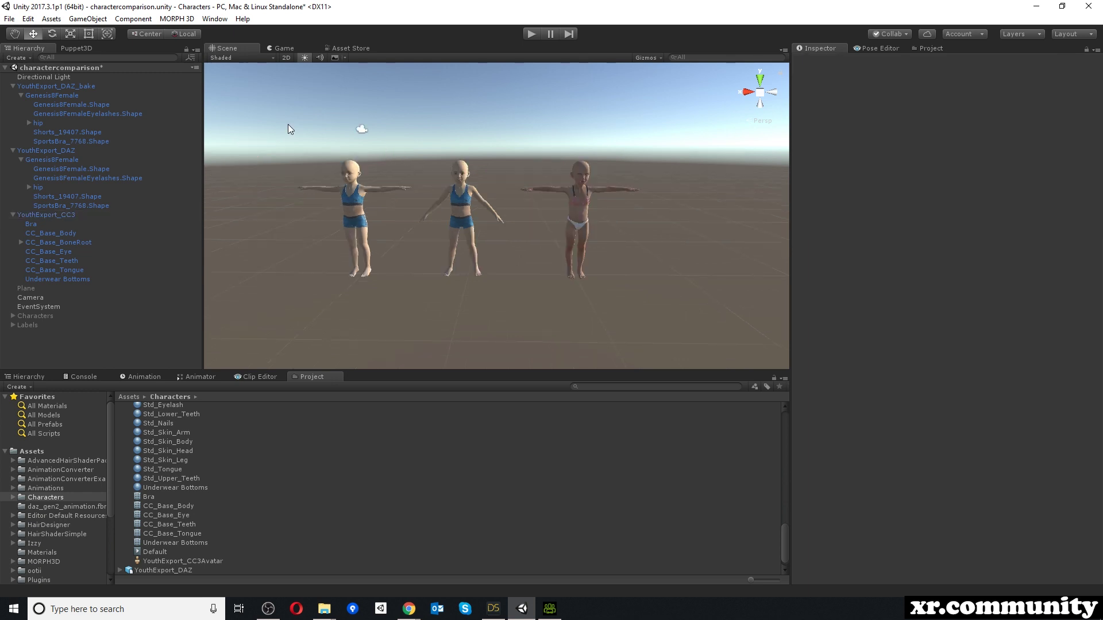